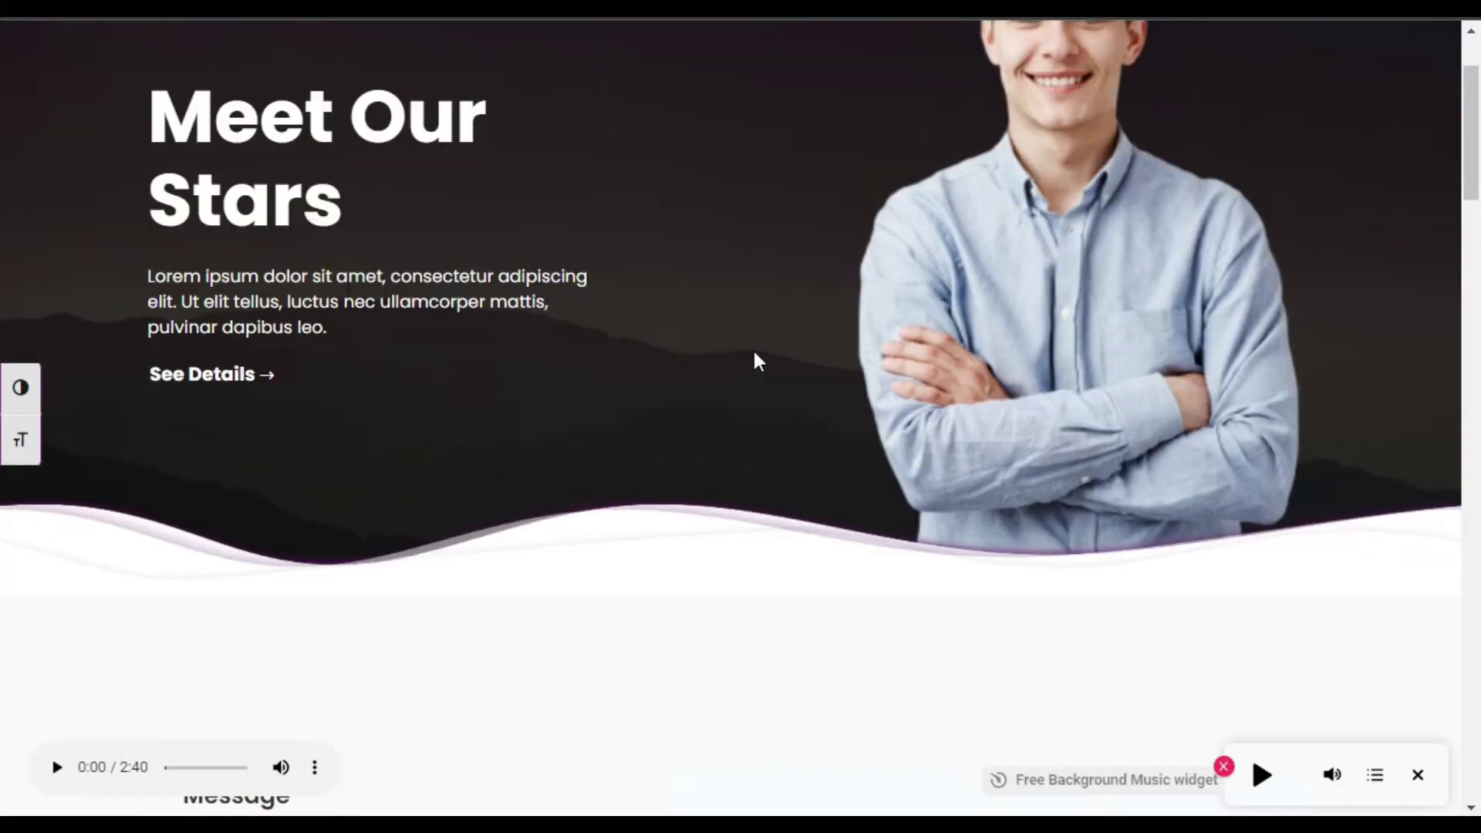
- Play the hero's audio track, adjust its volume slider, and open its three-dot options menu
{"action": "scroll", "coordinate": [753, 356], "scroll_direction": "down", "scroll_amount": 2}
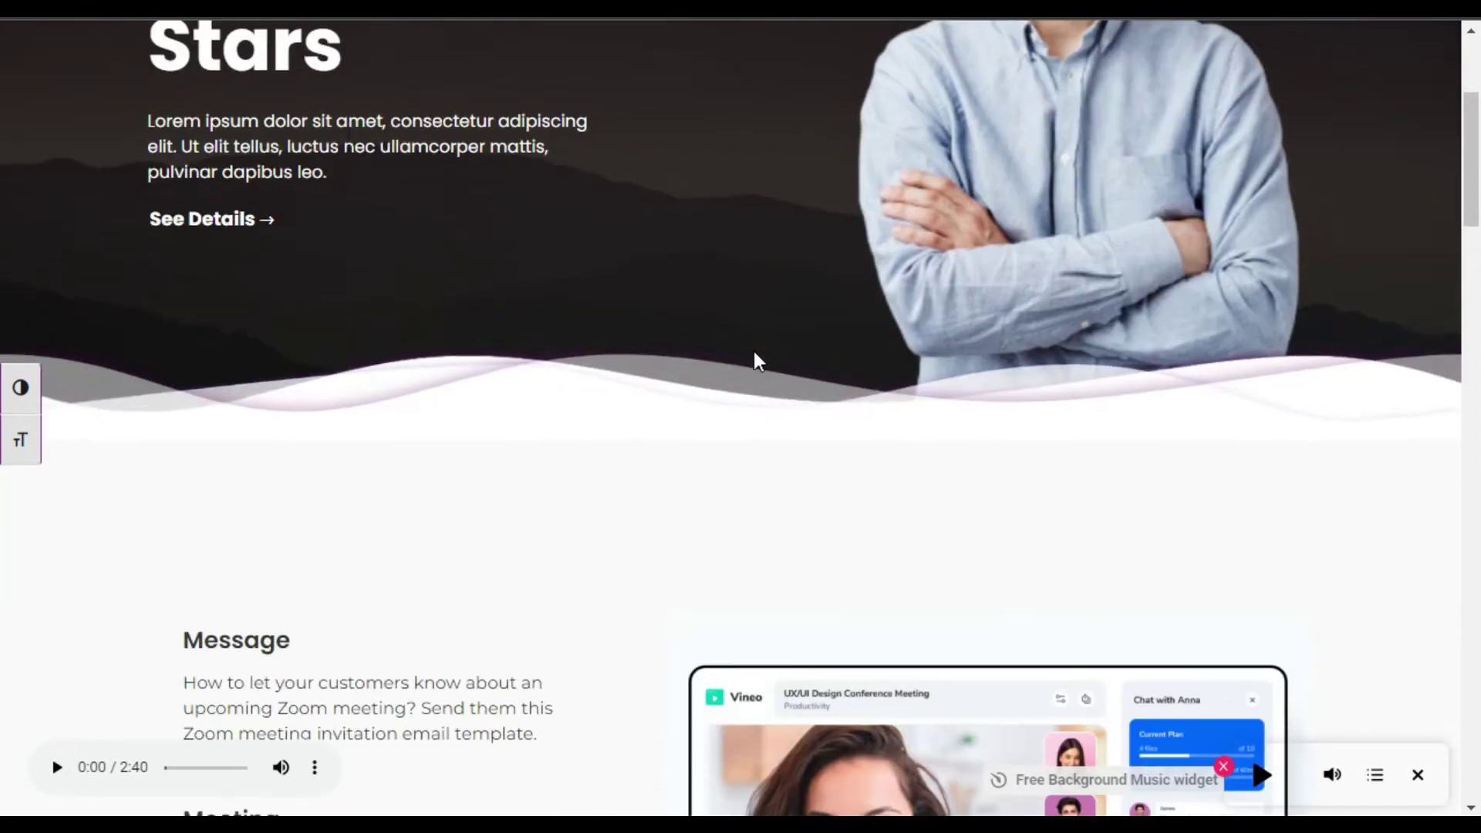
{"action": "scroll", "coordinate": [747, 472], "scroll_direction": "down", "scroll_amount": 2}
{"action": "scroll", "coordinate": [748, 472], "scroll_direction": "up", "scroll_amount": 5}
{"action": "scroll", "coordinate": [848, 524], "scroll_direction": "down", "scroll_amount": 2}
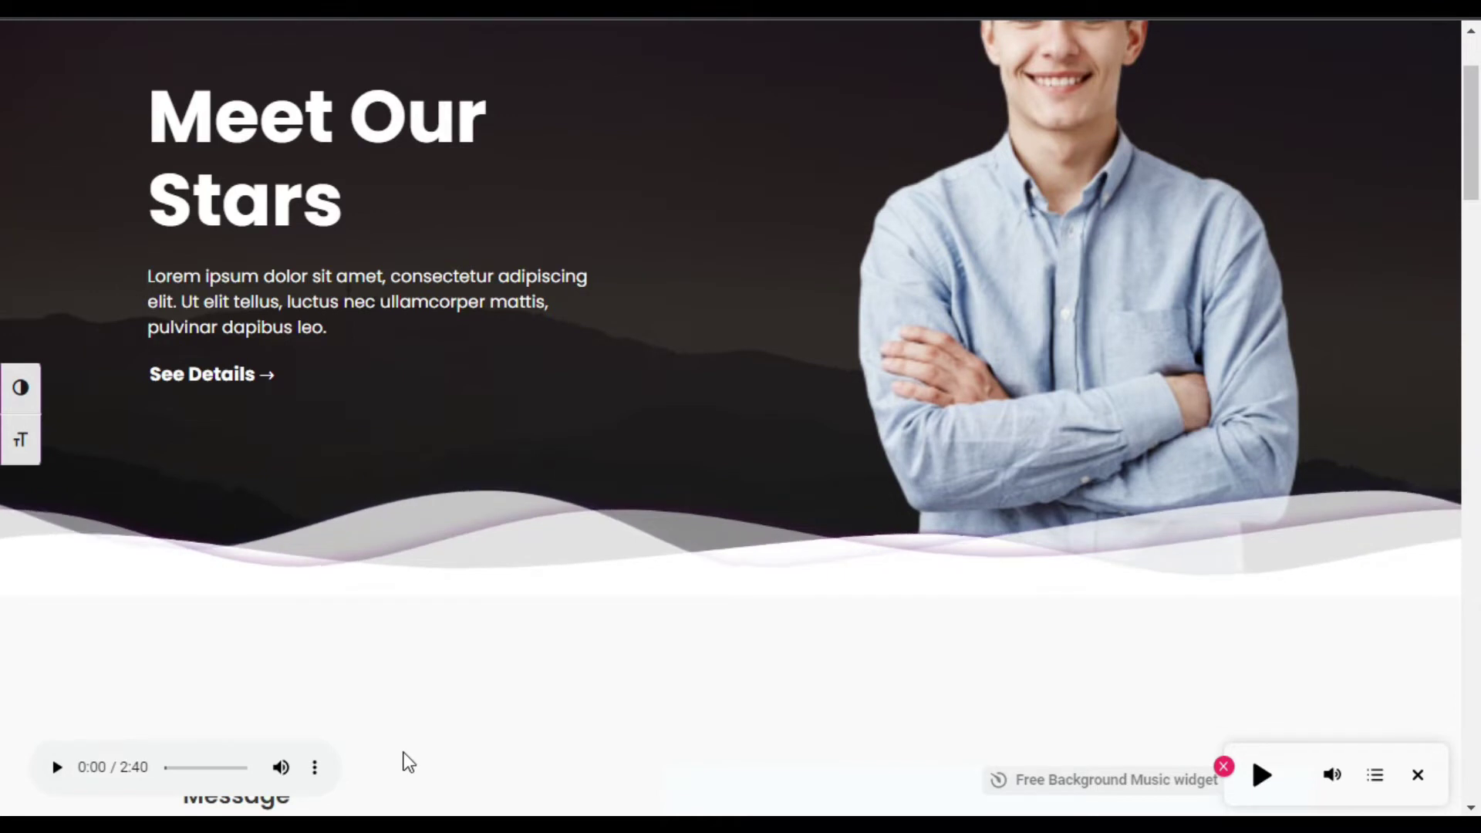
{"action": "scroll", "coordinate": [410, 754], "scroll_direction": "up", "scroll_amount": 2}
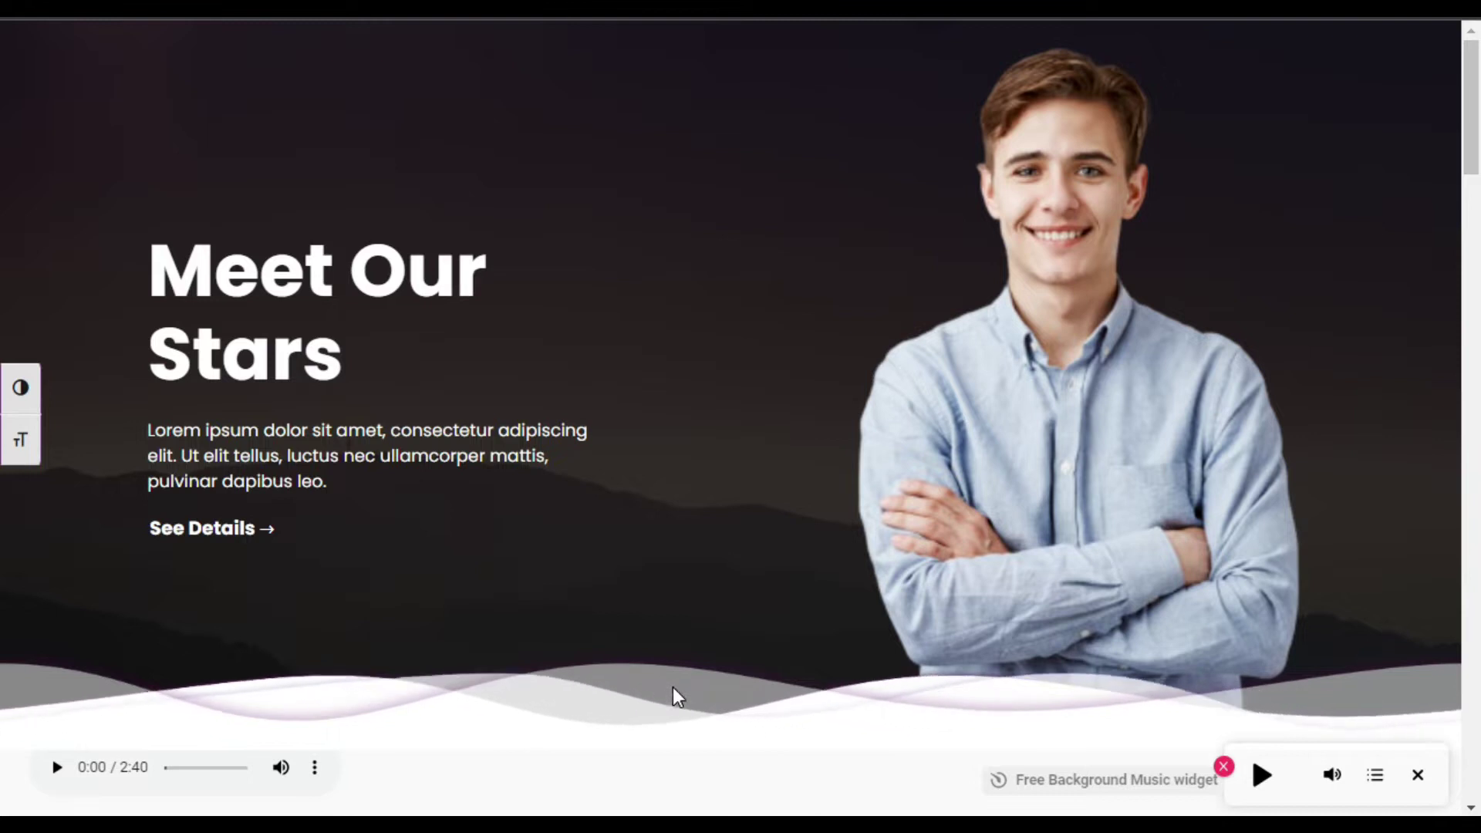
{"action": "scroll", "coordinate": [672, 687], "scroll_direction": "down", "scroll_amount": 2}
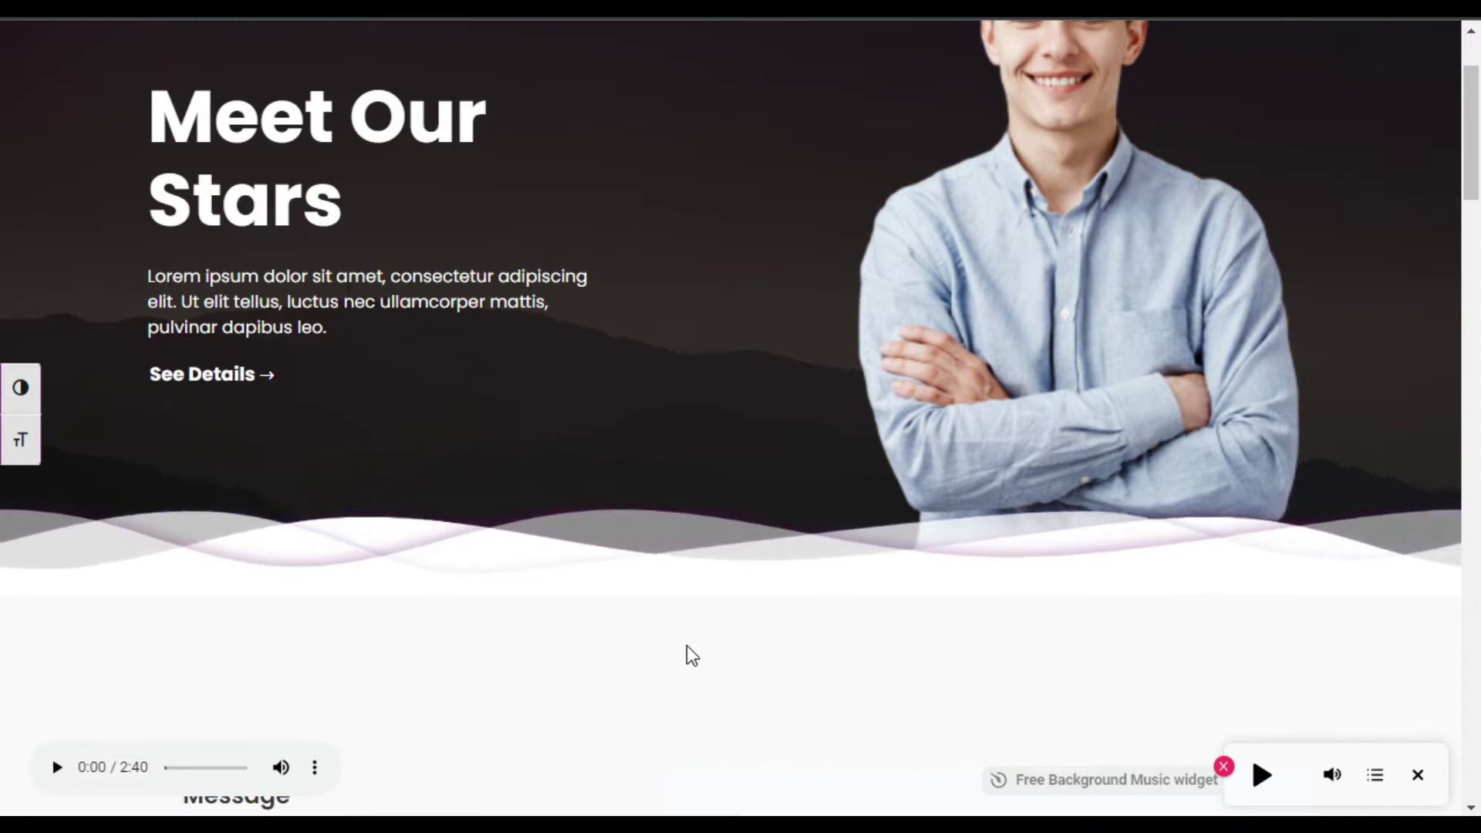
{"action": "scroll", "coordinate": [686, 647], "scroll_direction": "up", "scroll_amount": 2}
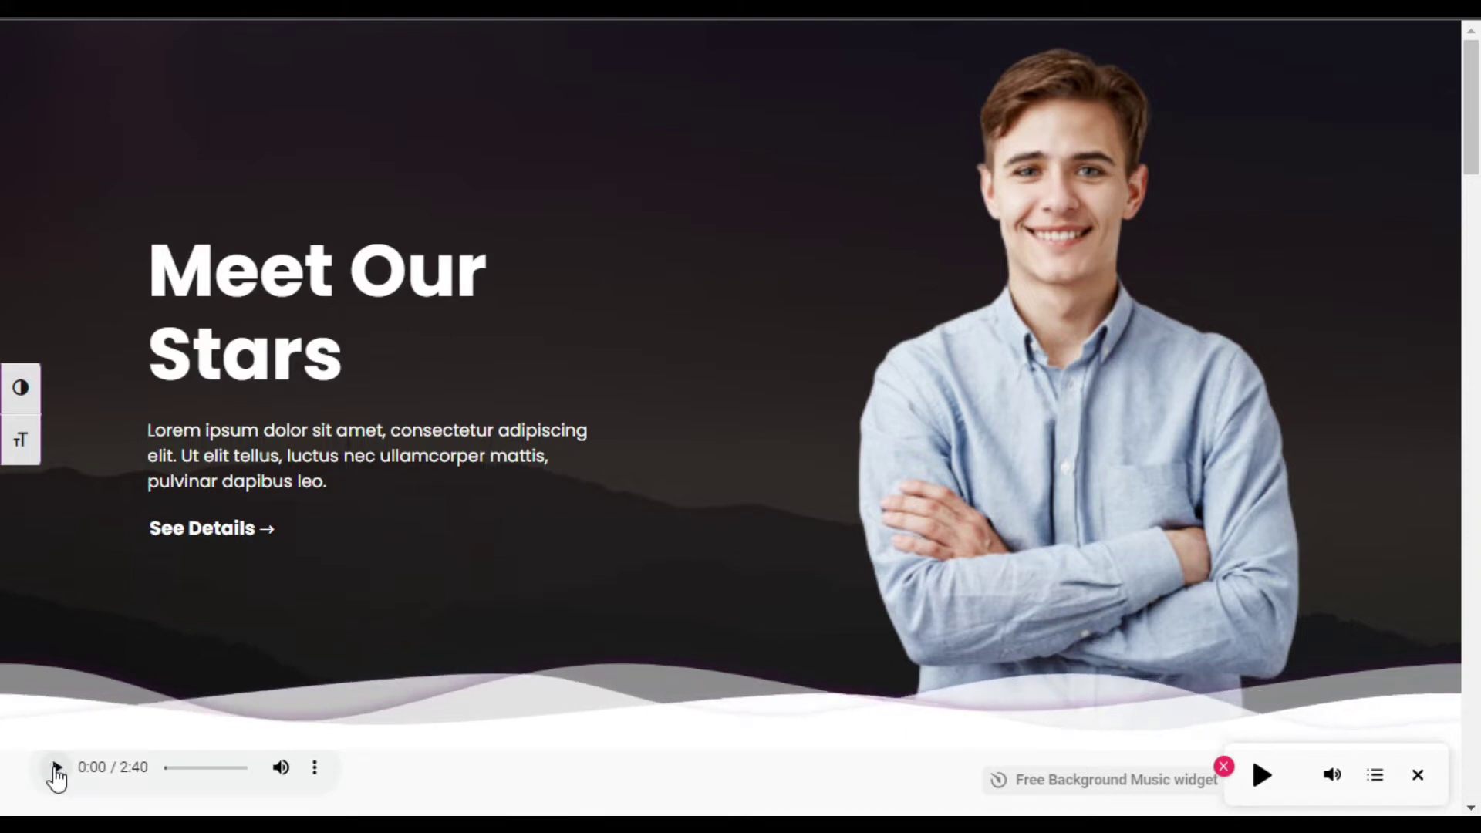
{"action": "left_click", "coordinate": [57, 769]}
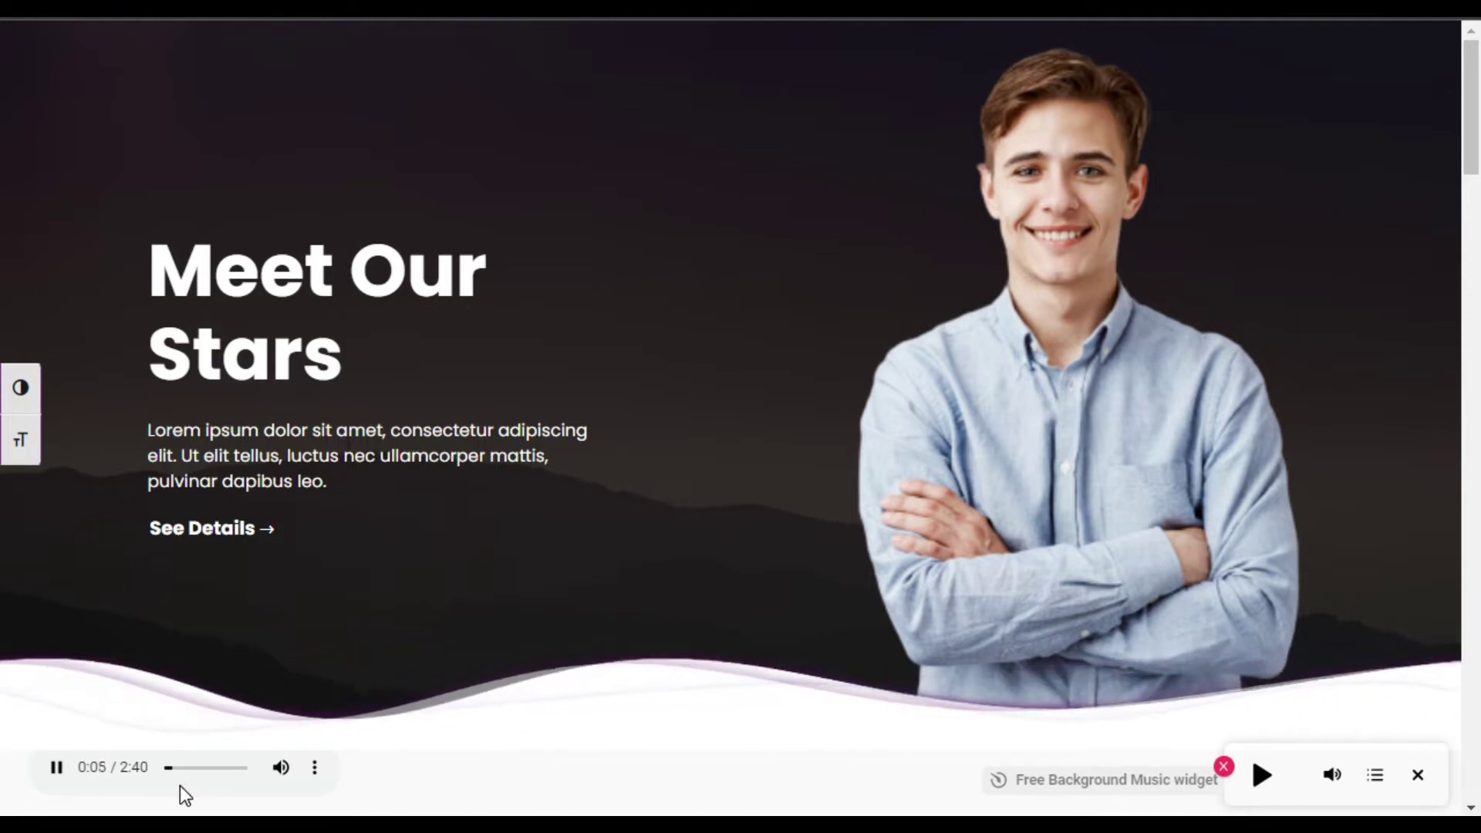
{"action": "mouse_move", "coordinate": [223, 769]}
{"action": "left_mouse_down"}
{"action": "mouse_move", "coordinate": [262, 769]}
{"action": "mouse_move", "coordinate": [222, 769]}
{"action": "left_mouse_up"}
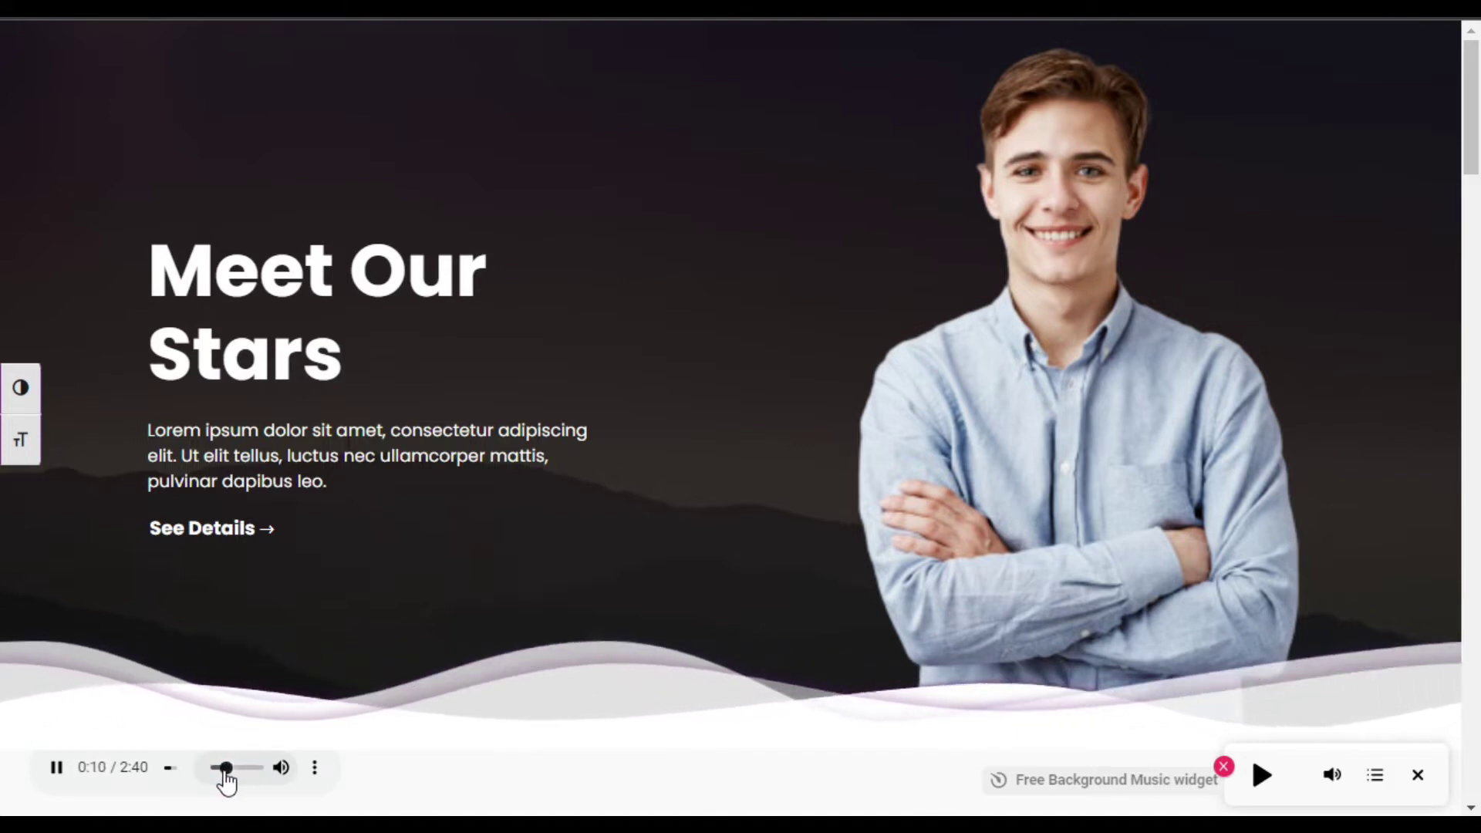
{"action": "left_click", "coordinate": [314, 768]}
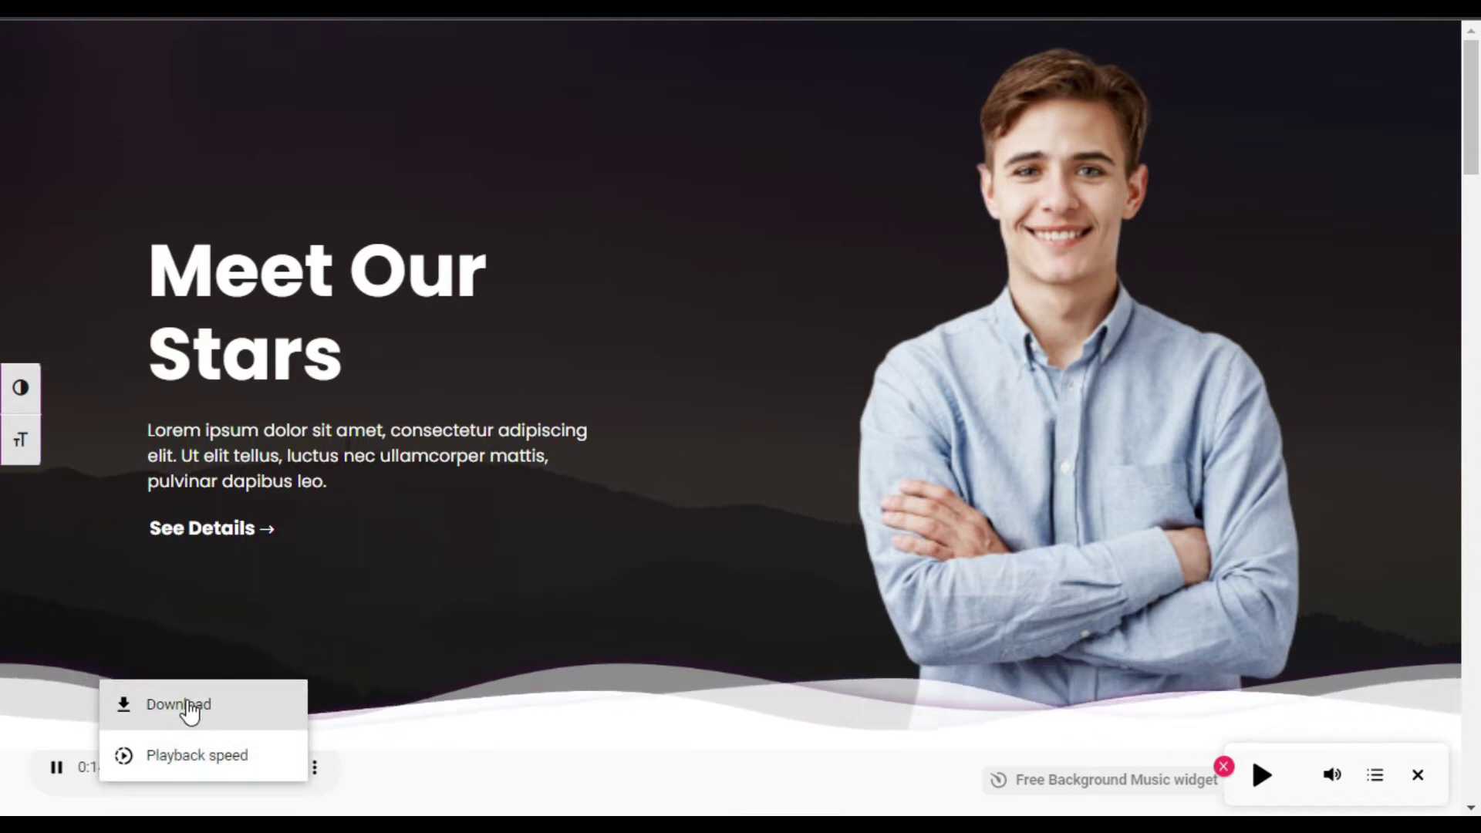
- Pause the hero track at 0:16 and start then pause the background music widget
{"action": "left_click", "coordinate": [56, 768]}
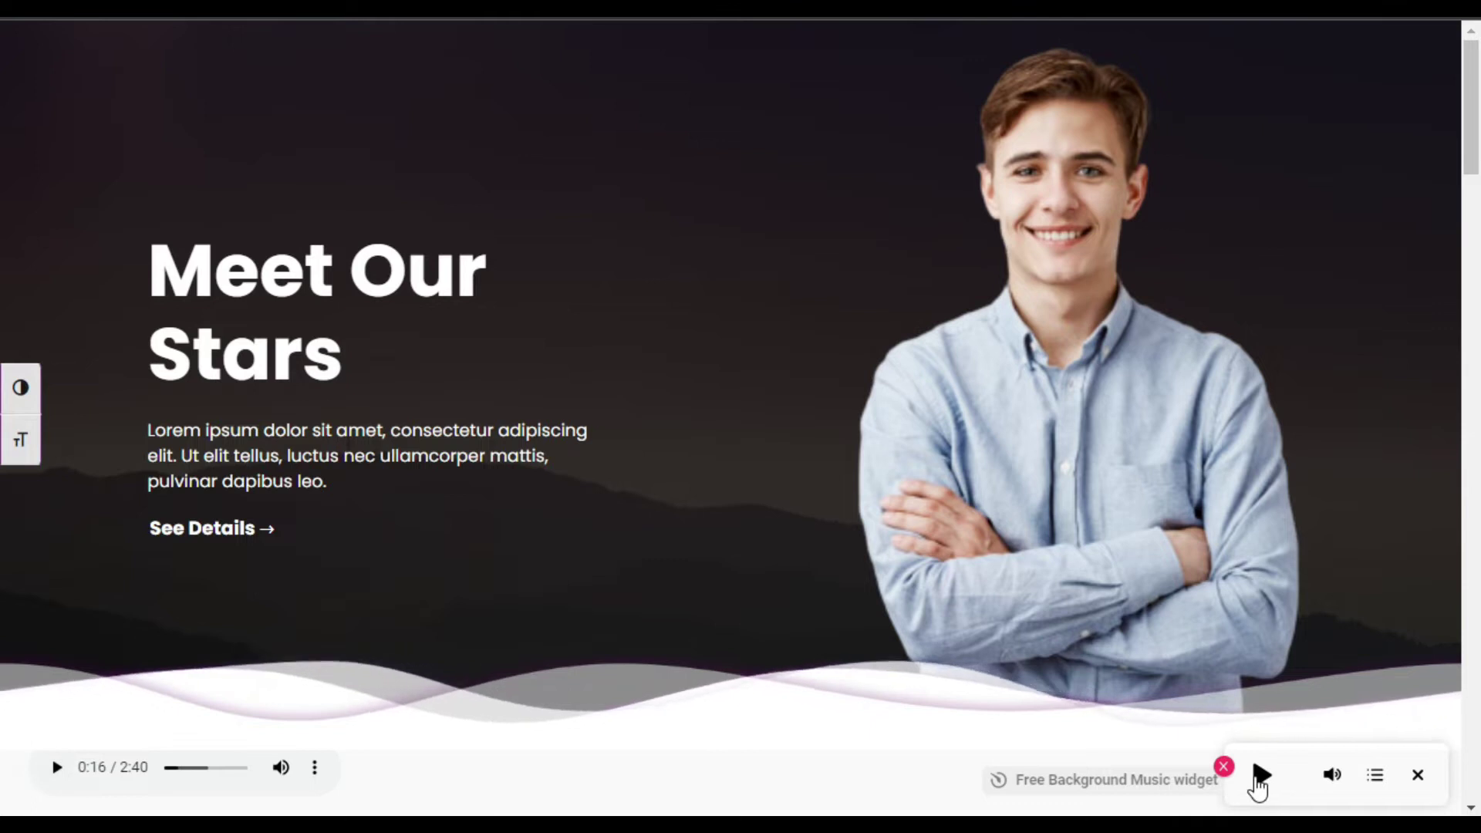
{"action": "left_click", "coordinate": [1261, 777]}
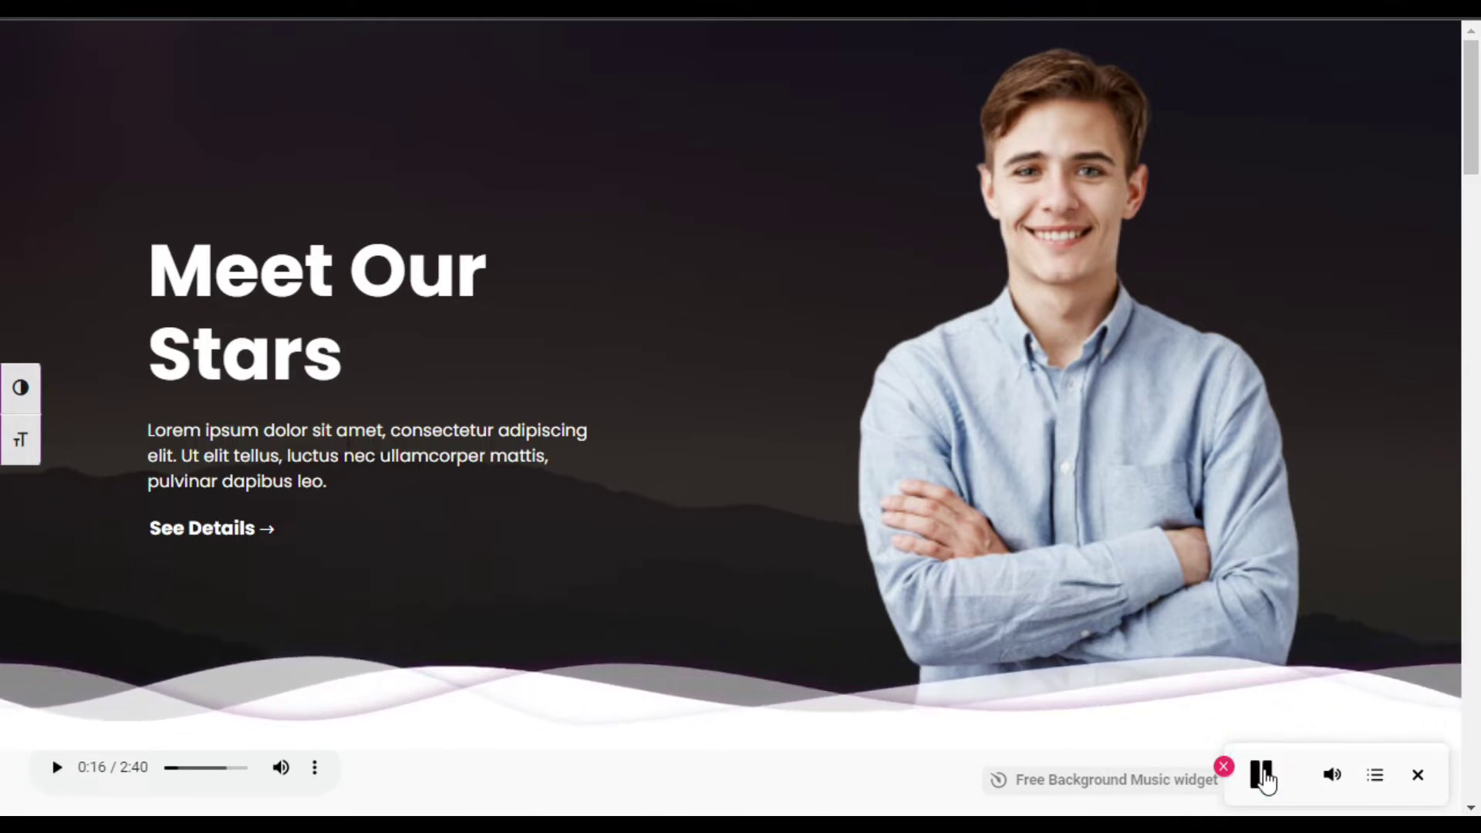
{"action": "left_click", "coordinate": [1263, 775]}
{"action": "mouse_move", "coordinate": [1329, 776]}
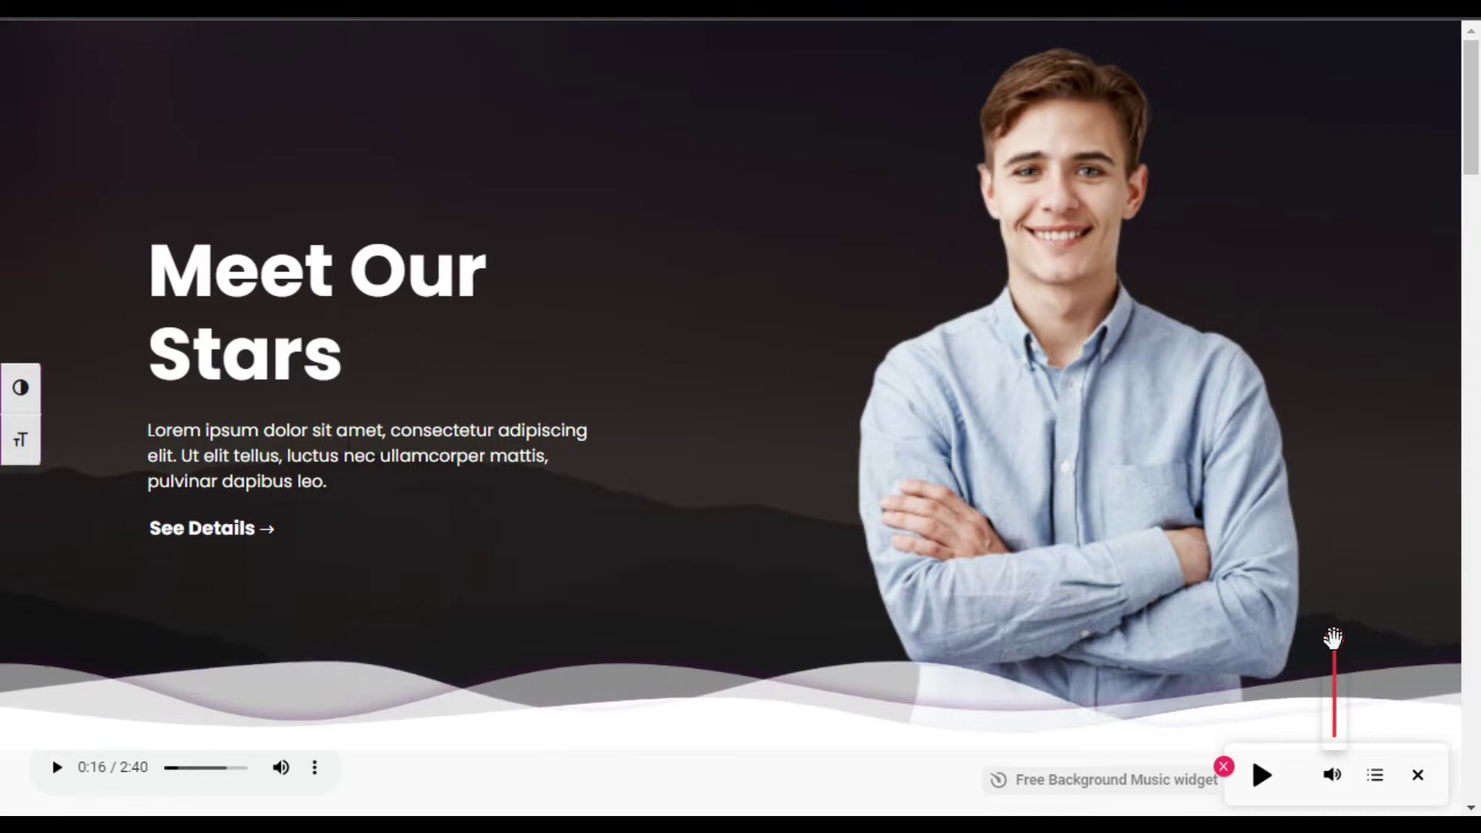
- Play the Electric guitar track from the music widget's playlist, then close the widget
{"action": "scroll", "coordinate": [1335, 702], "scroll_direction": "down", "scroll_amount": 1}
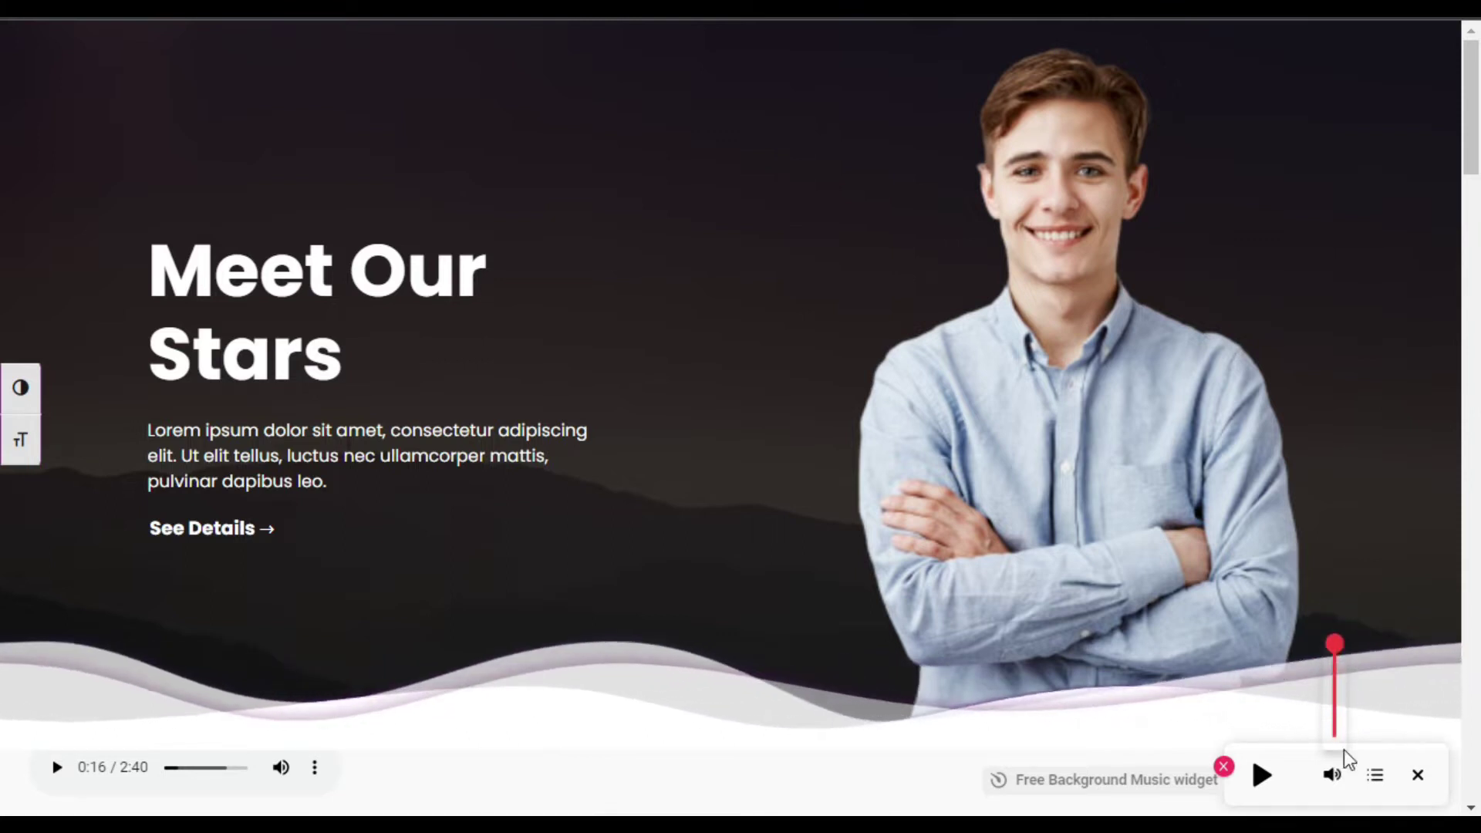
{"action": "left_click", "coordinate": [1375, 777]}
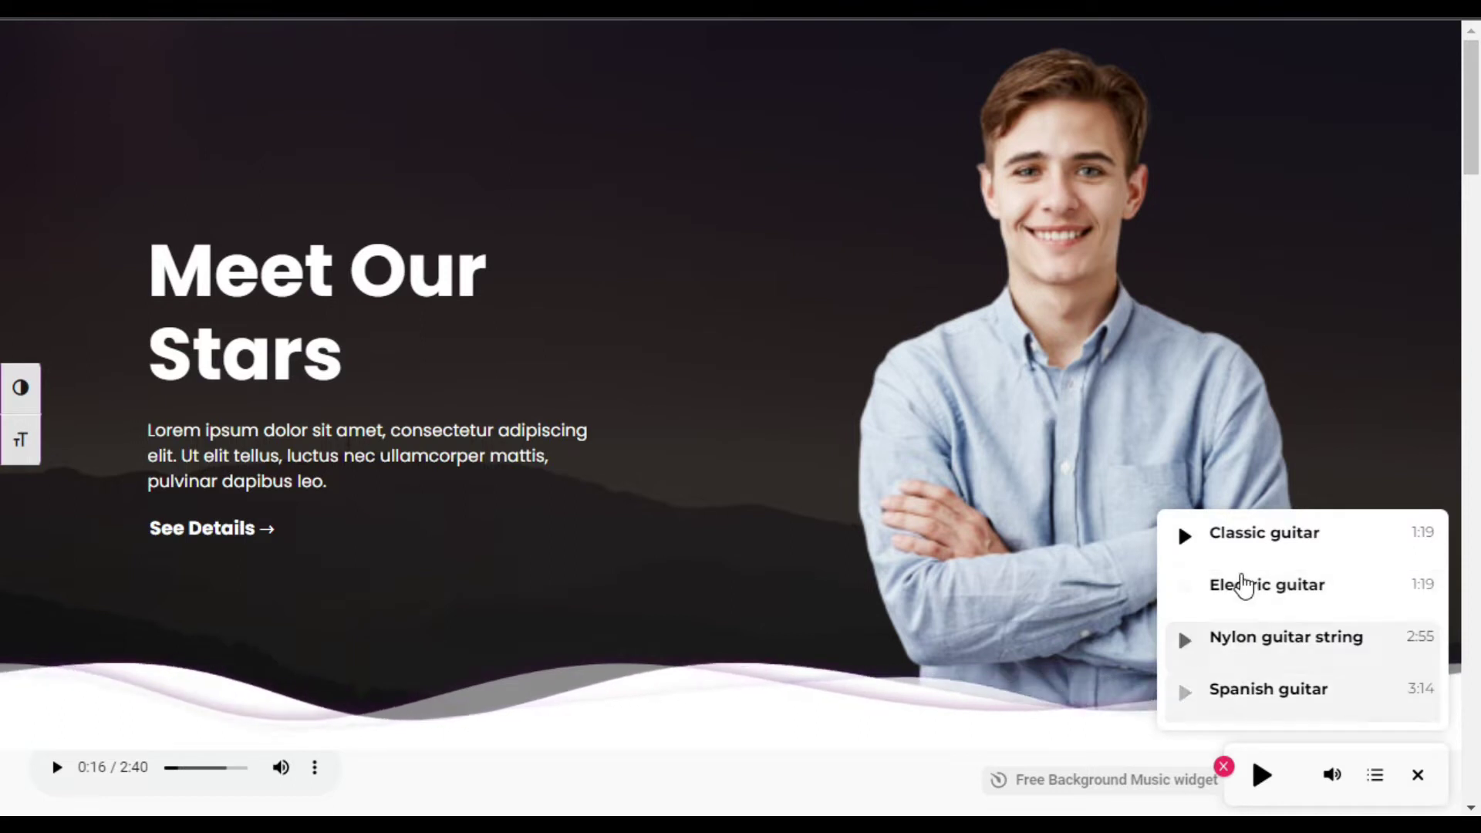
{"action": "left_click", "coordinate": [1240, 575]}
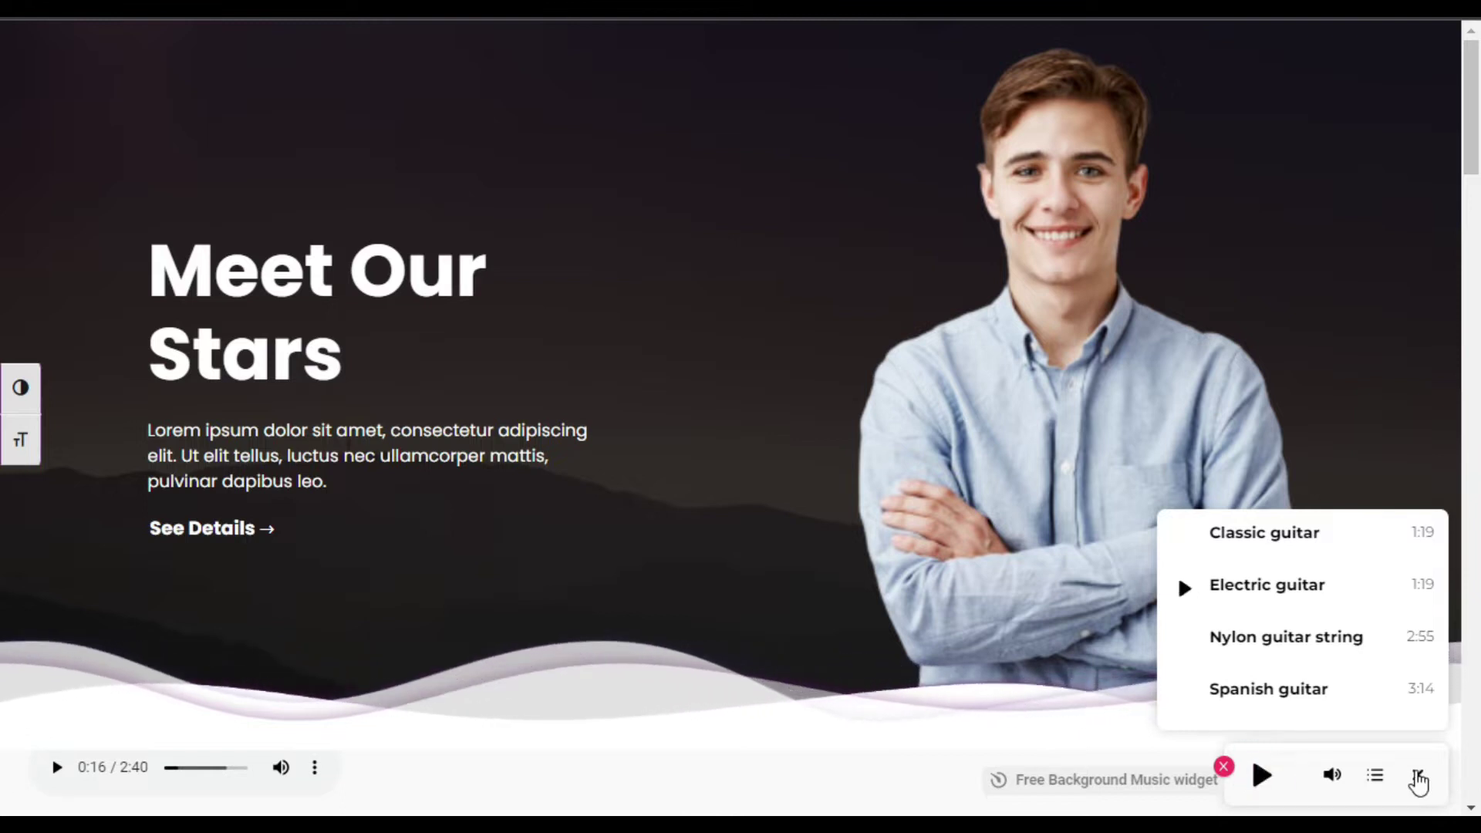
{"action": "left_click", "coordinate": [1423, 779]}
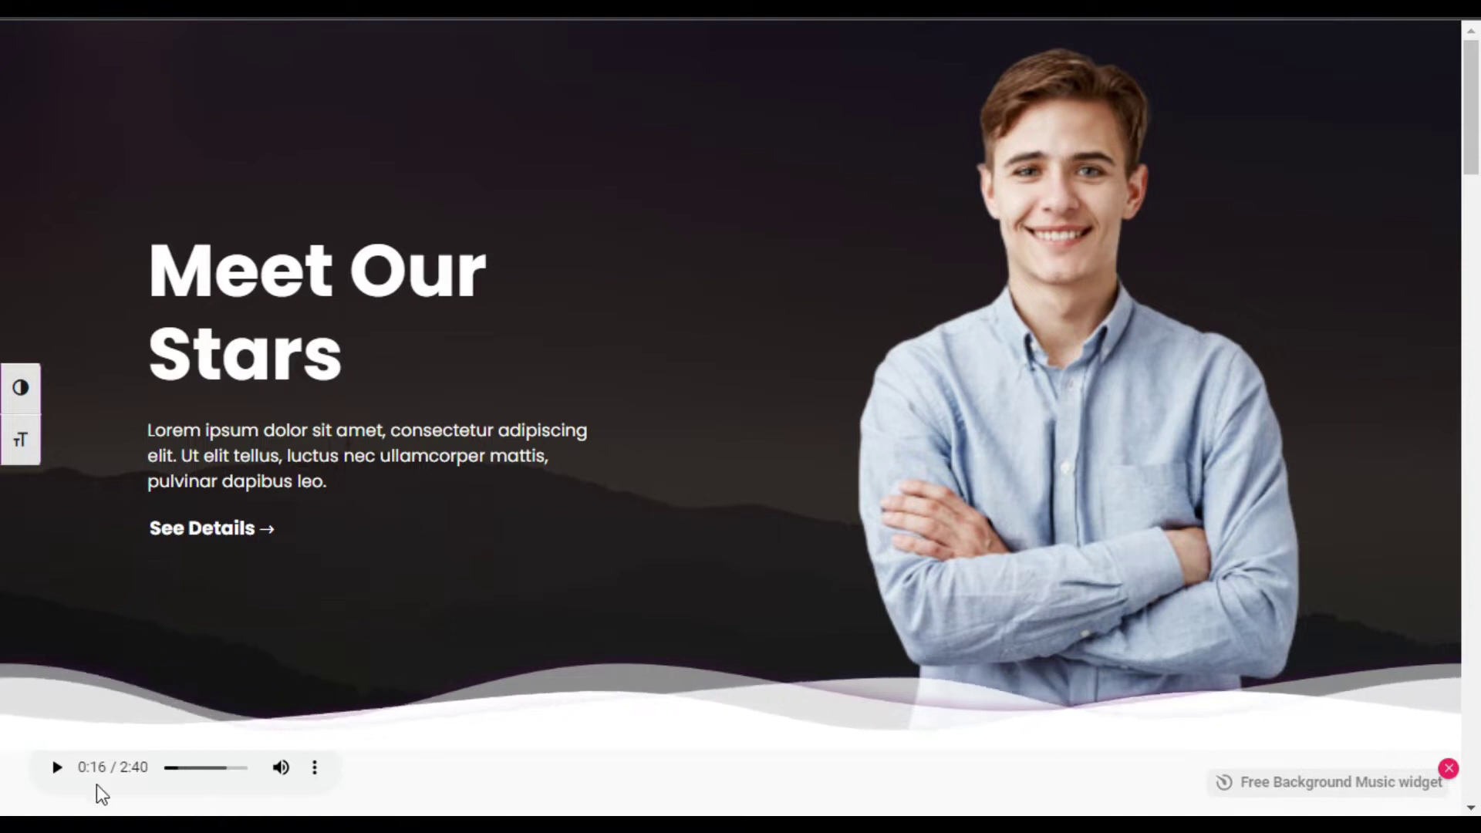
- Open the Meet Our Stars homepage in the Elementor editor via Edit with Elementor
{"action": "scroll", "coordinate": [66, 783], "scroll_direction": "down", "scroll_amount": 2}
{"action": "scroll", "coordinate": [83, 770], "scroll_direction": "up", "scroll_amount": 2}
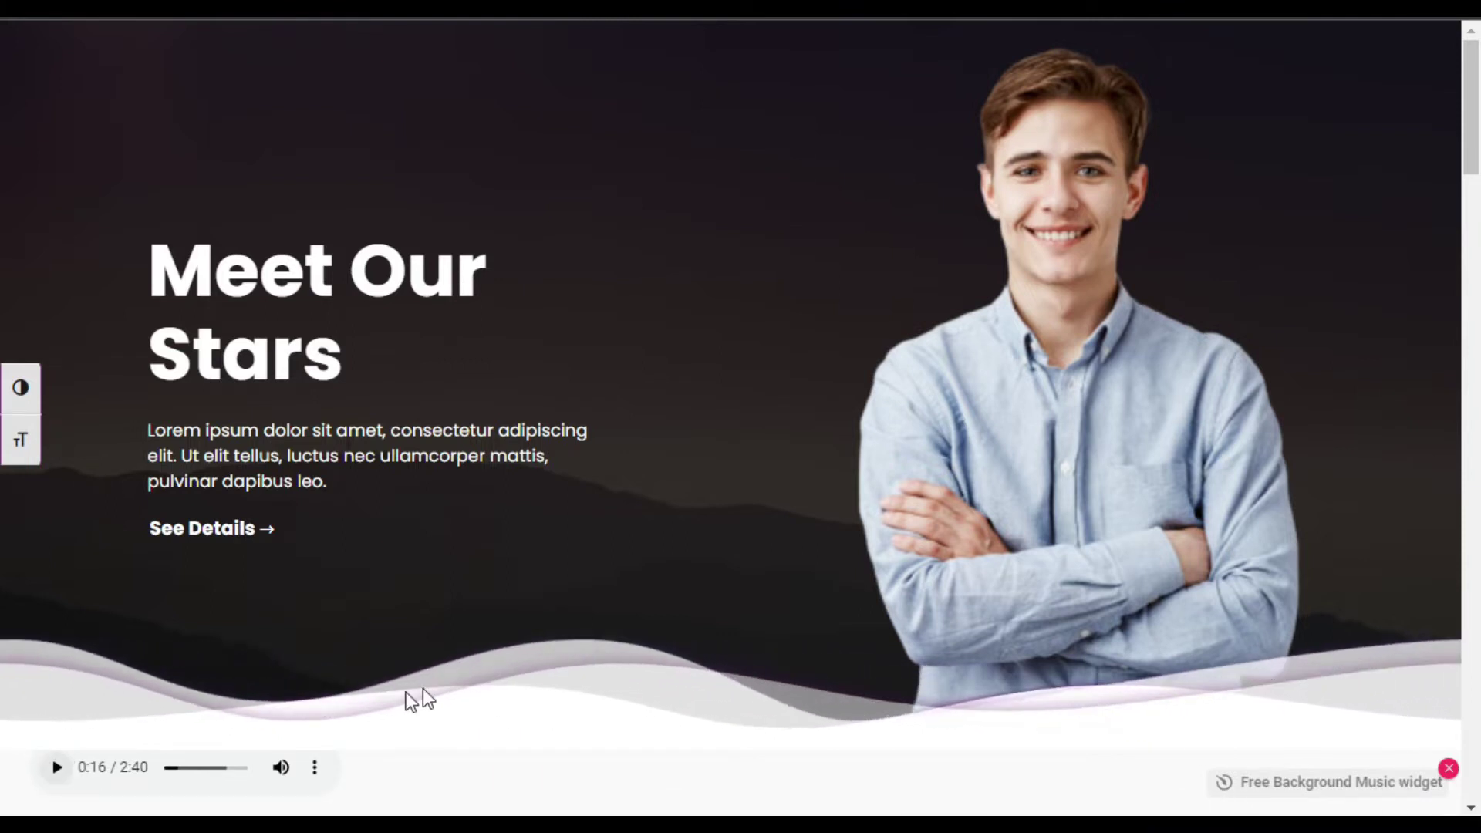
{"action": "scroll", "coordinate": [423, 688], "scroll_direction": "down", "scroll_amount": 2}
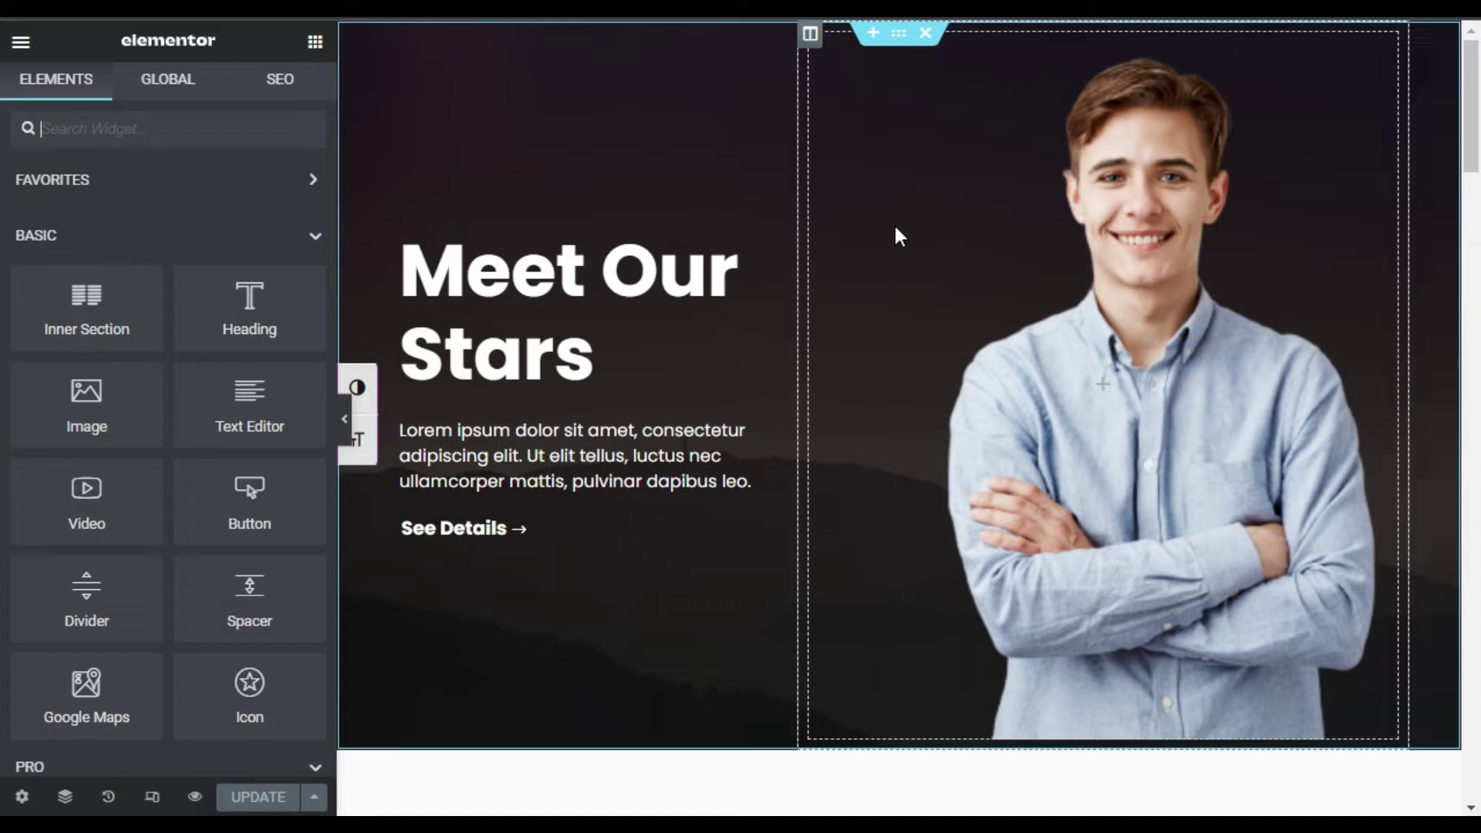
- Add a single-column section at the page bottom, below the River, Stream and Sea images
{"action": "scroll", "coordinate": [895, 228], "scroll_direction": "down", "scroll_amount": 6}
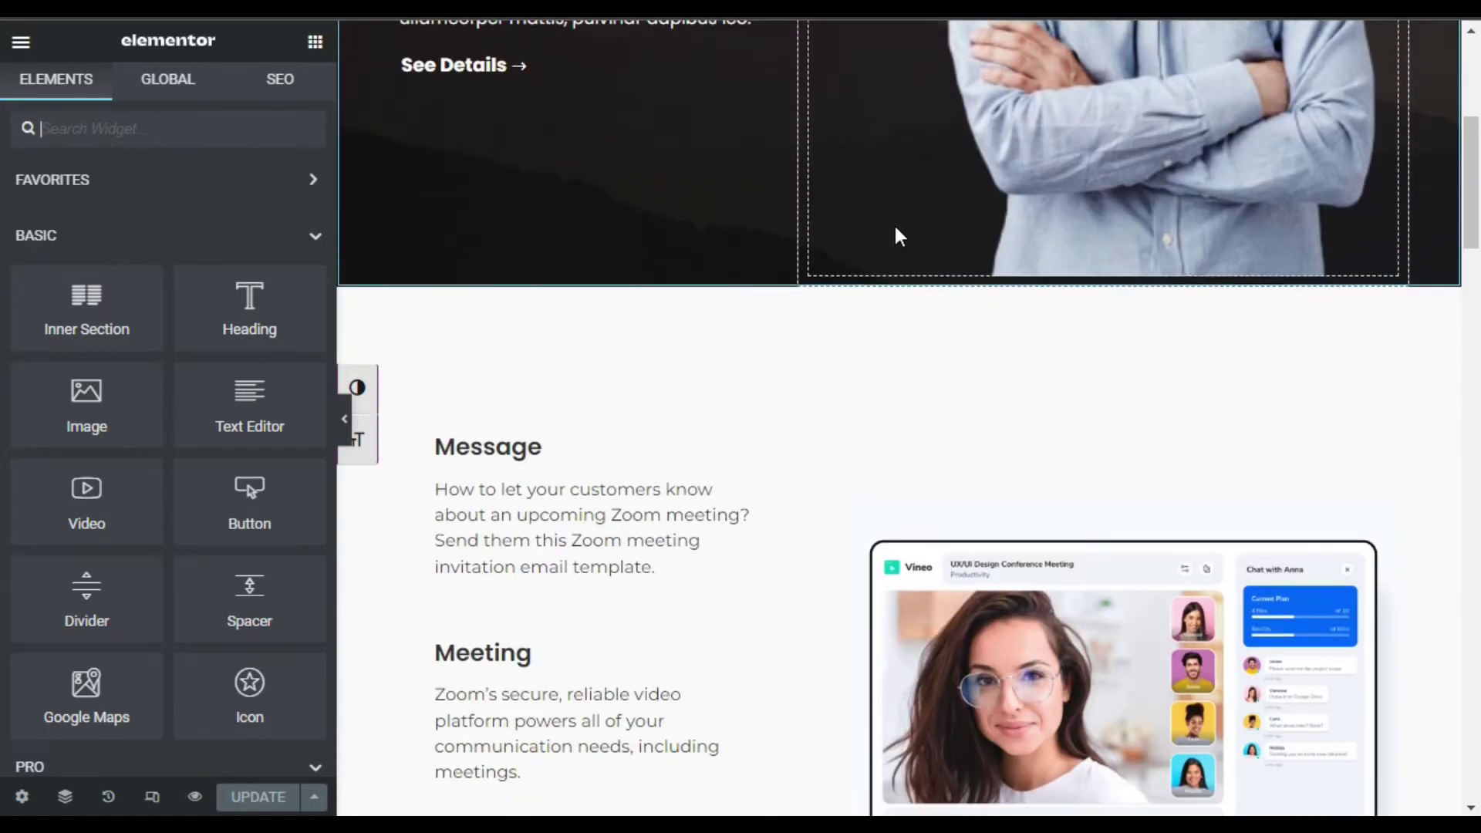
{"action": "scroll", "coordinate": [896, 228], "scroll_direction": "up", "scroll_amount": 6}
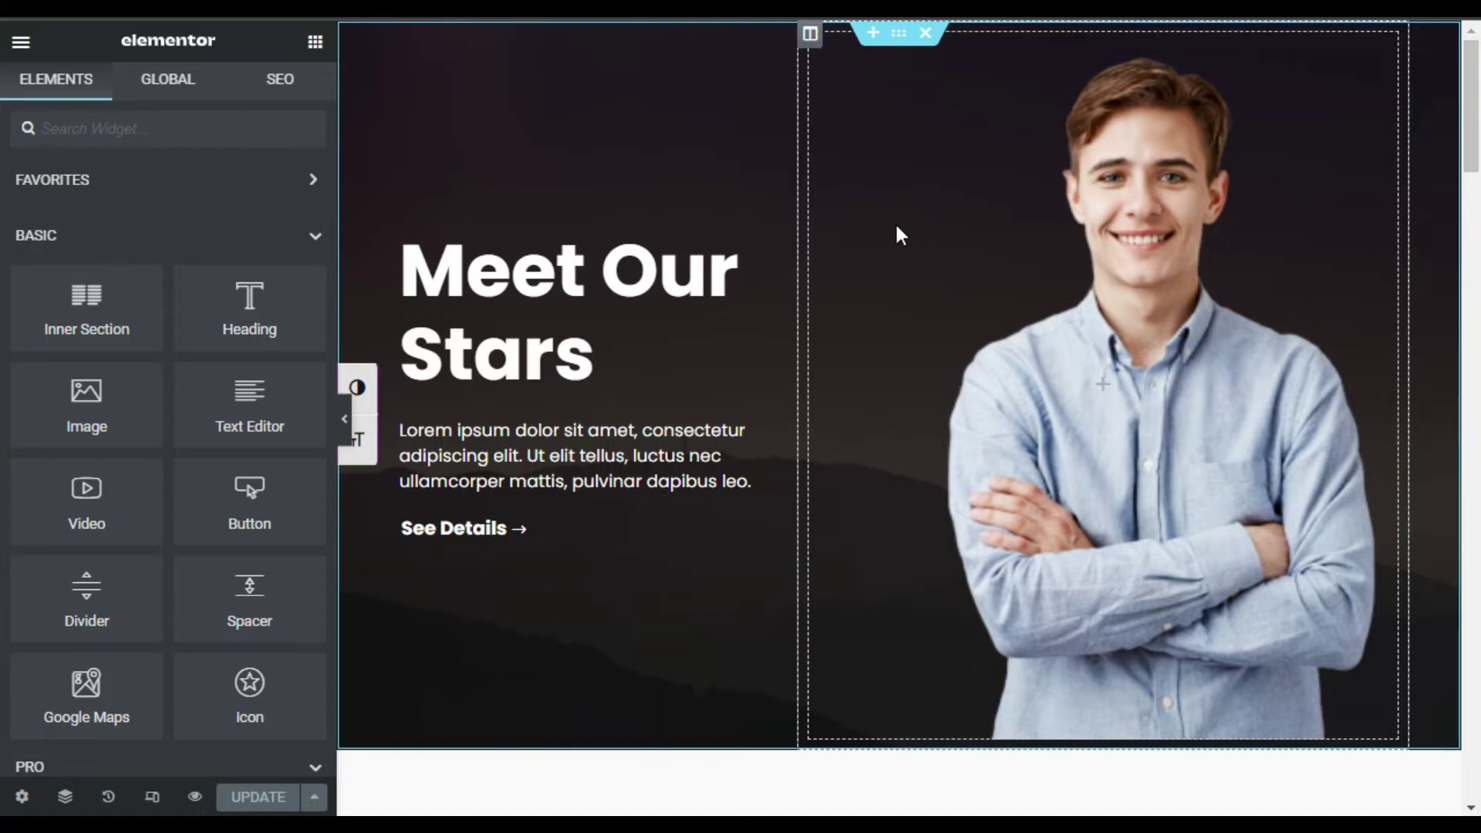
{"action": "scroll", "coordinate": [896, 228], "scroll_direction": "down", "scroll_amount": 12}
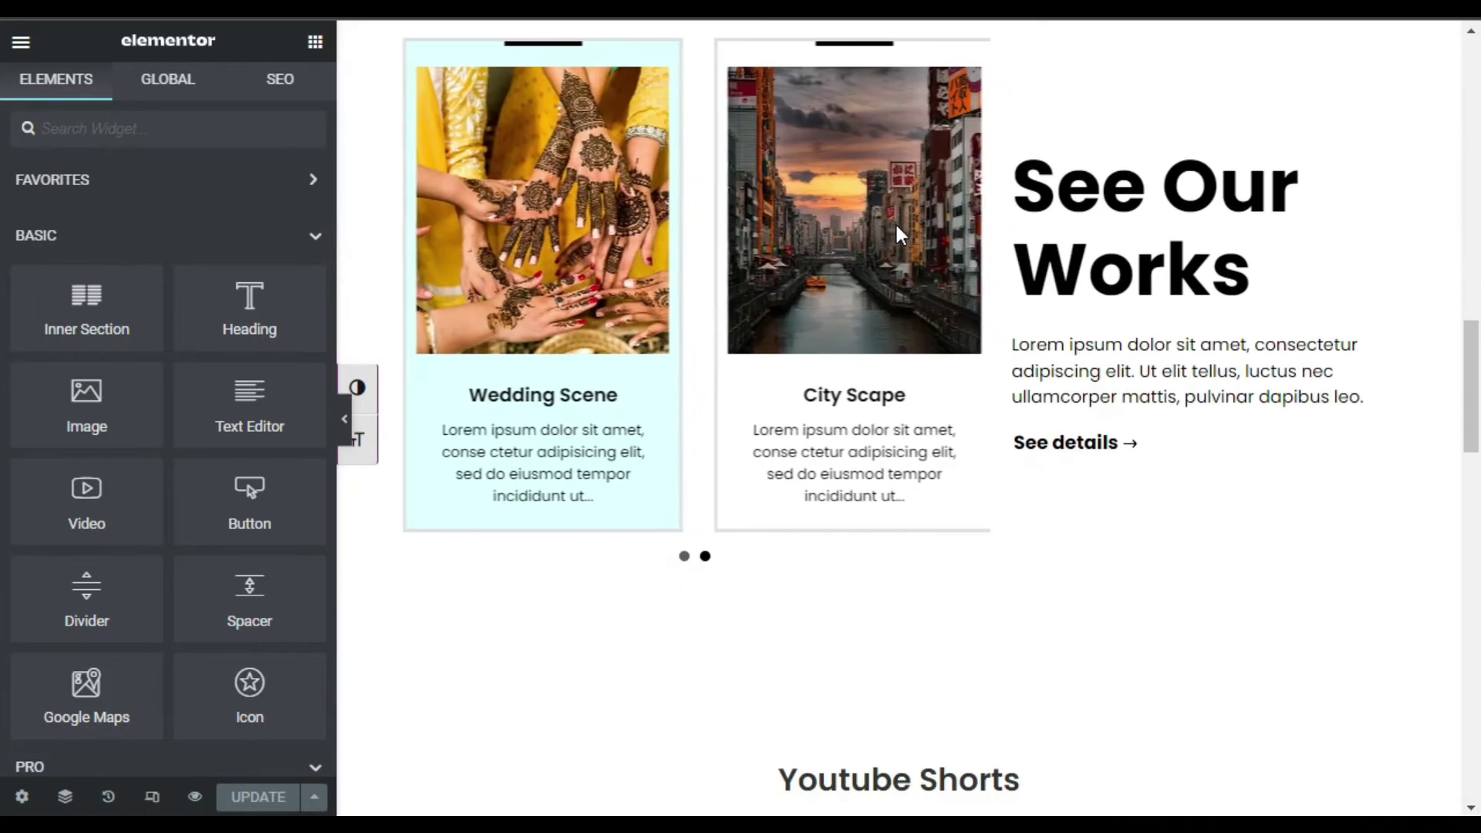
{"action": "scroll", "coordinate": [894, 220], "scroll_direction": "down", "scroll_amount": 15}
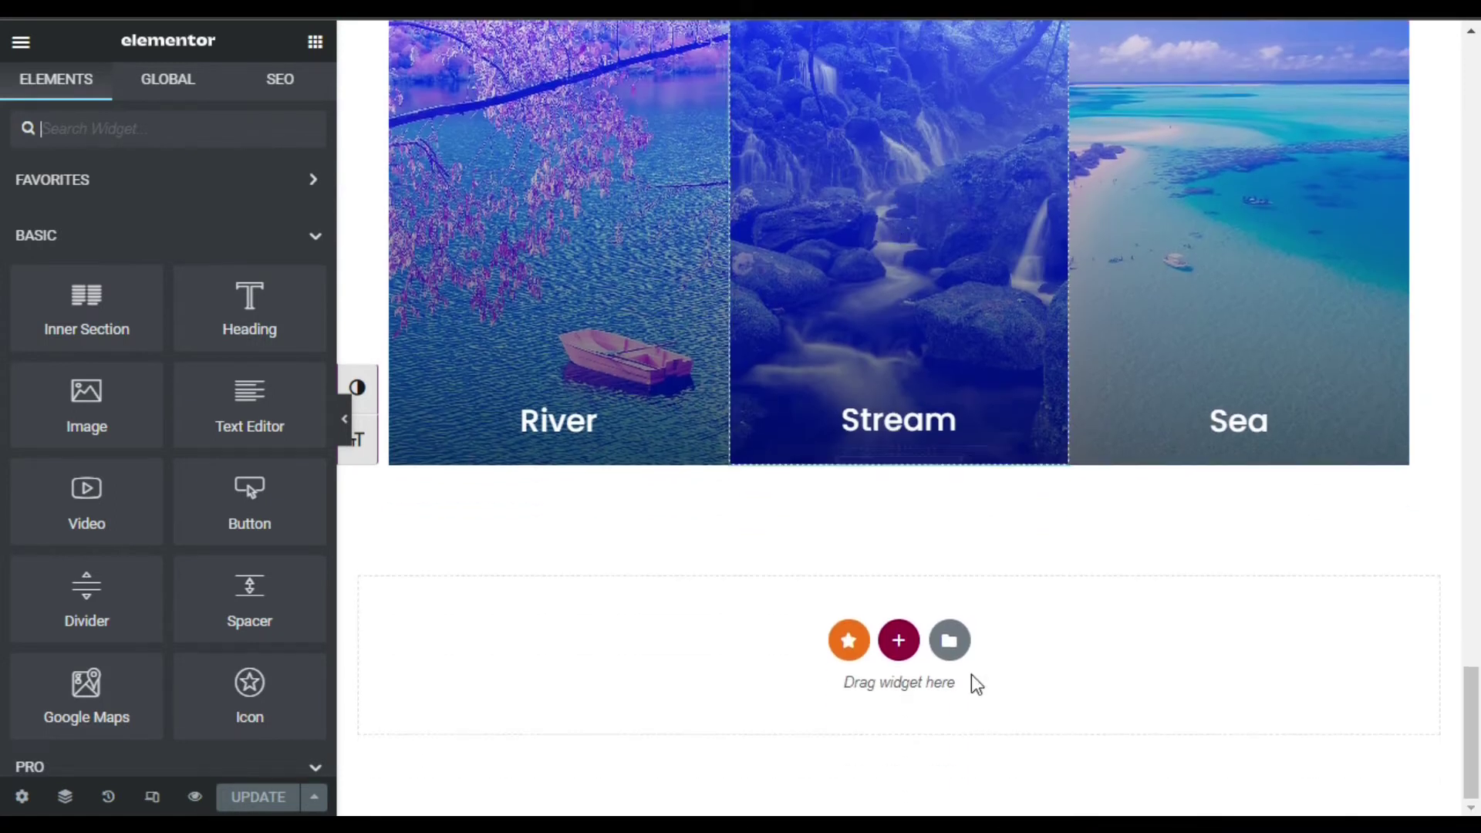
{"action": "left_click", "coordinate": [894, 640]}
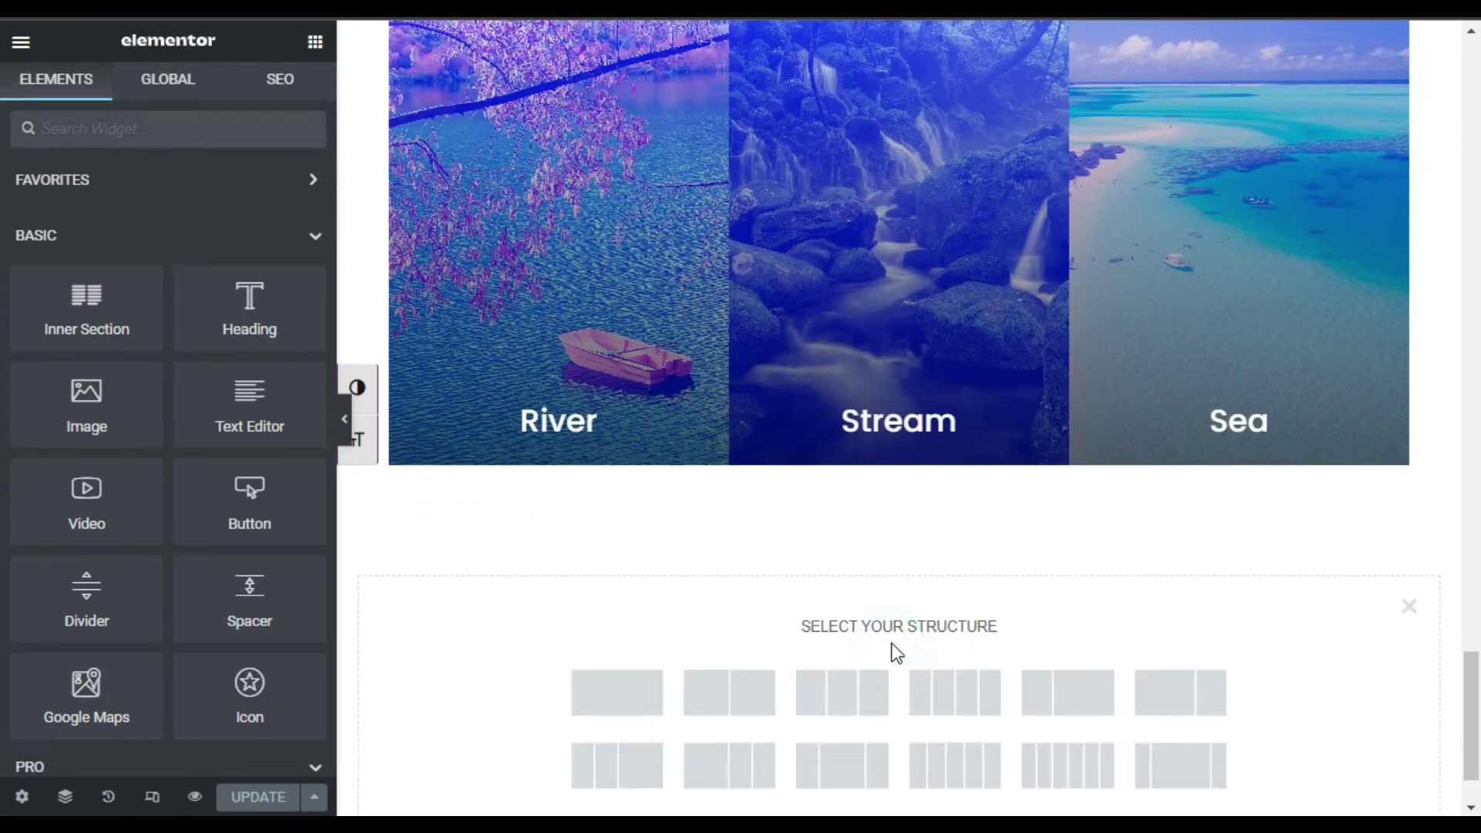
{"action": "scroll", "coordinate": [849, 651], "scroll_direction": "down", "scroll_amount": 2}
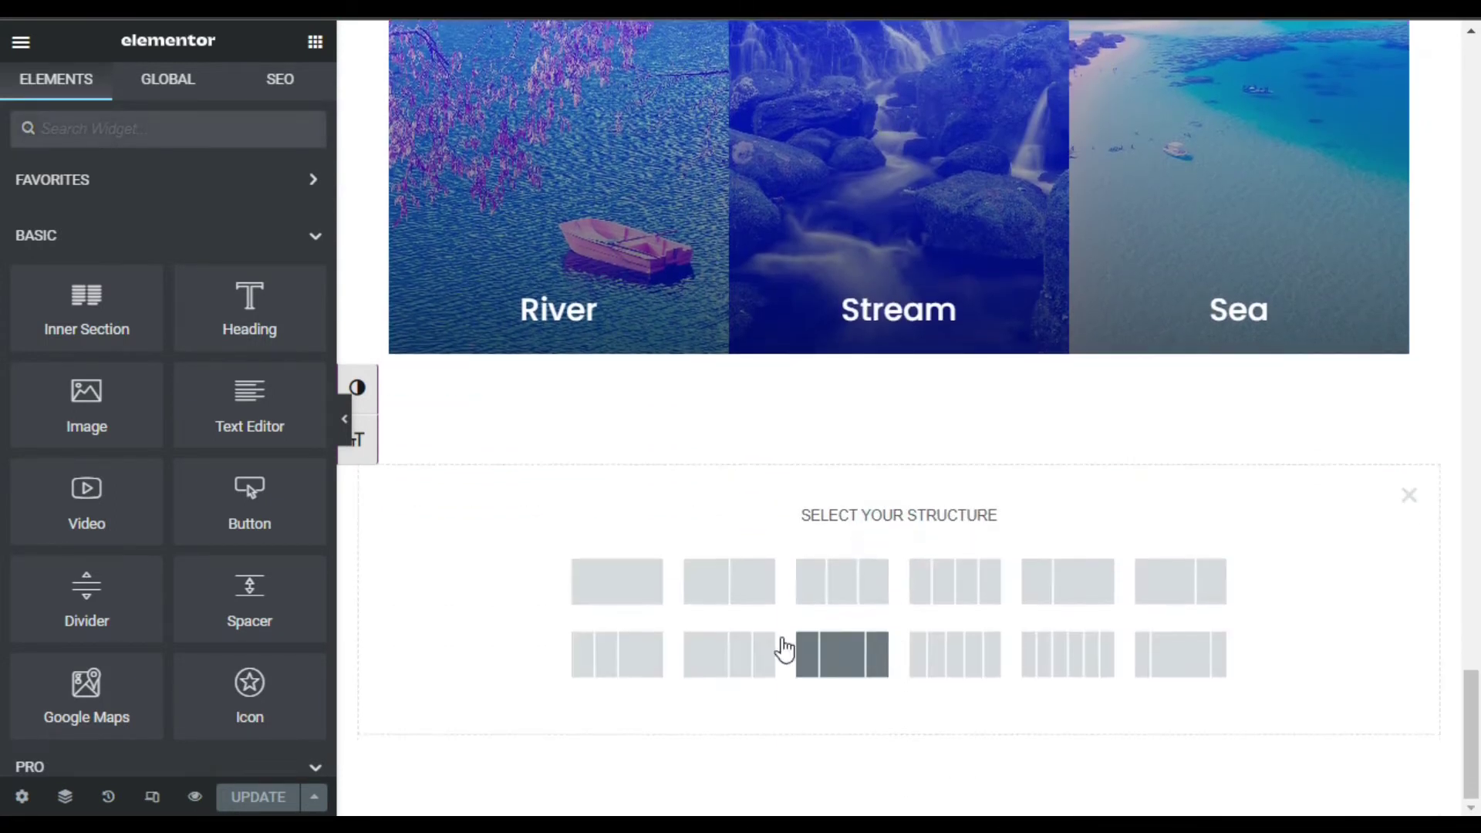
{"action": "left_click", "coordinate": [637, 591]}
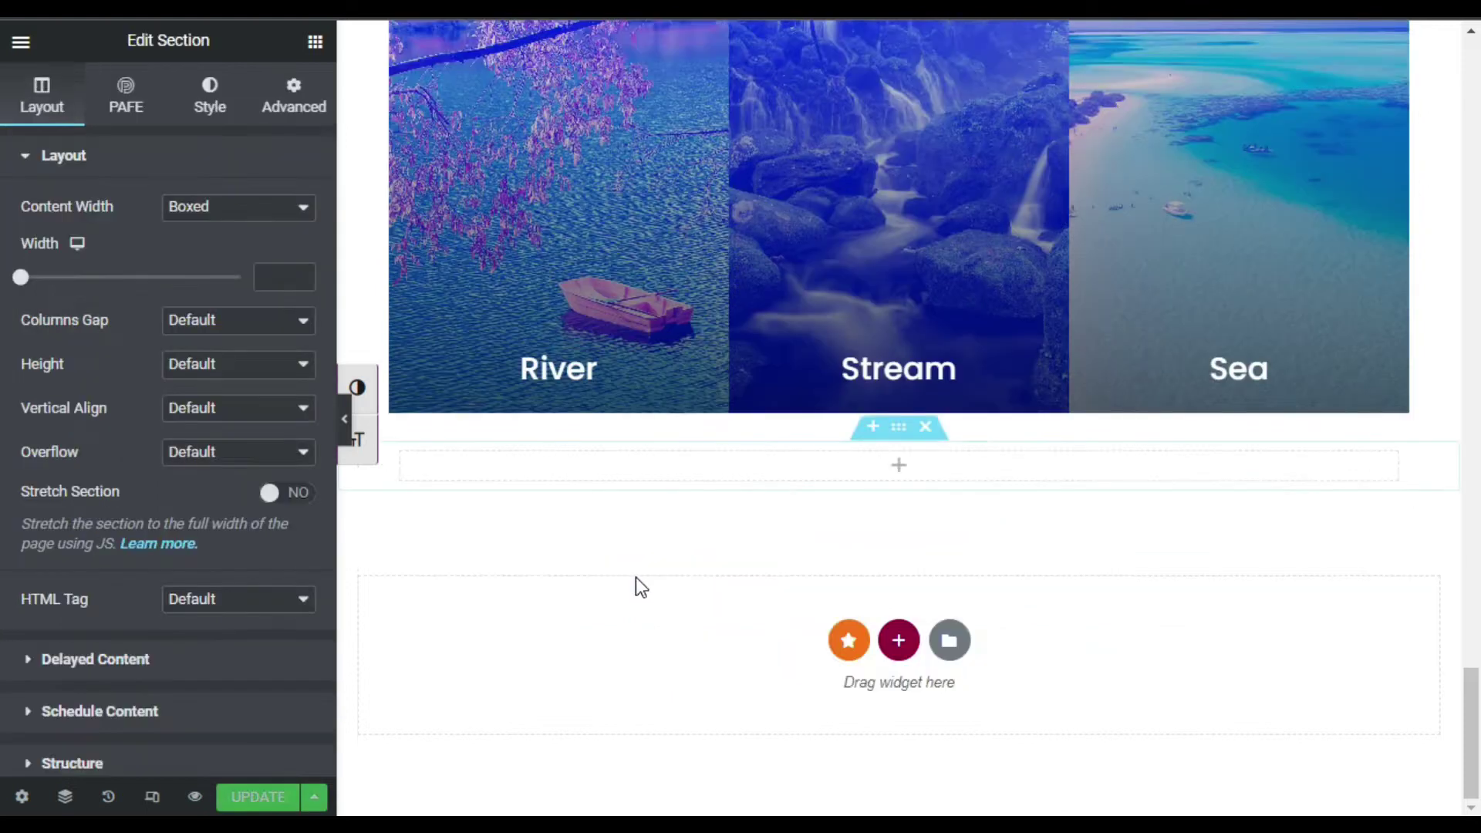
{"action": "left_click", "coordinate": [896, 466]}
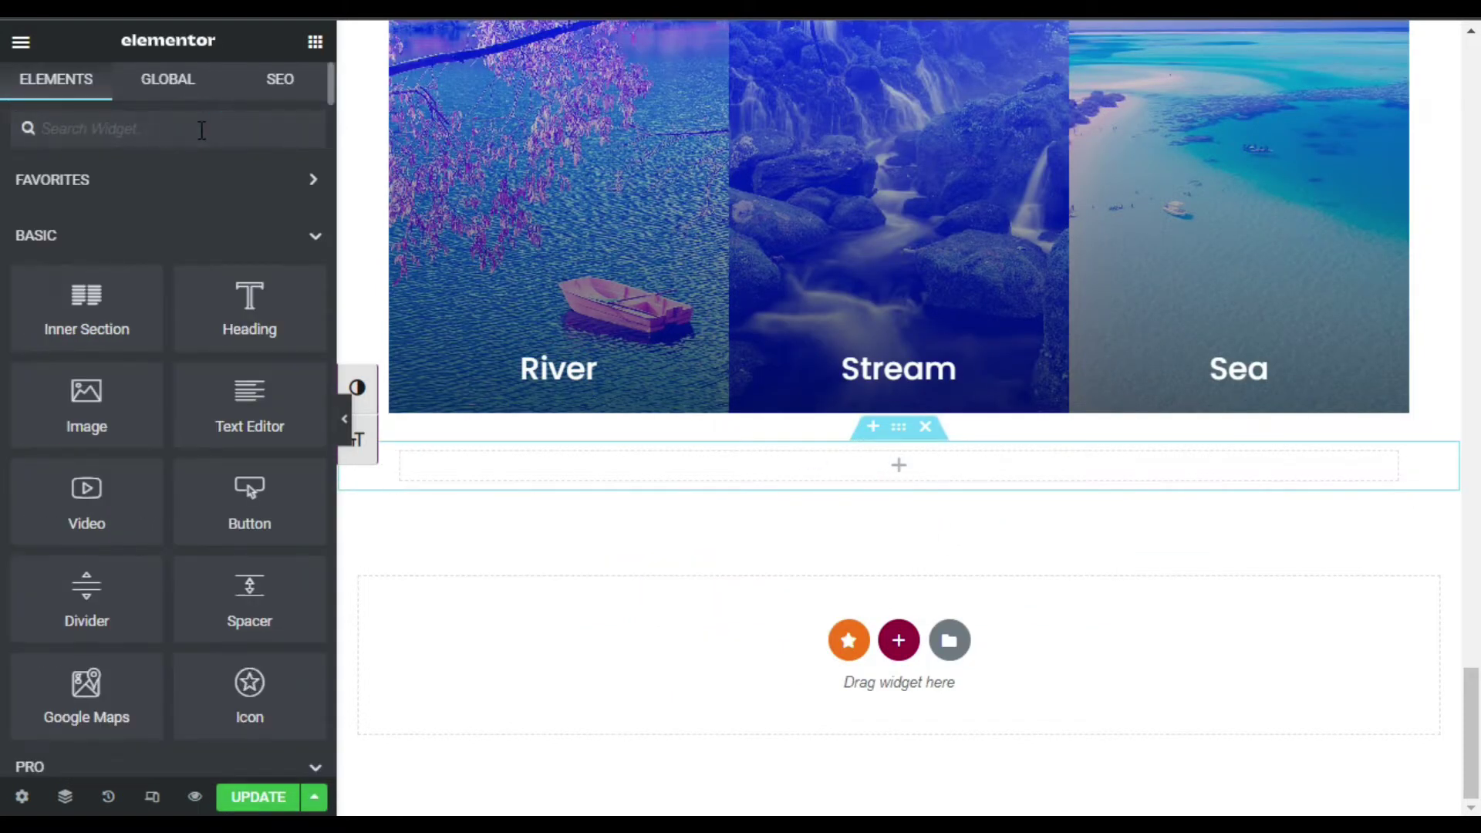
- Drop an HTML widget, found by searching 'html', into the empty column, then switch to Notepad's embed code
{"action": "left_click", "coordinate": [201, 129]}
{"action": "type", "text": "html"}
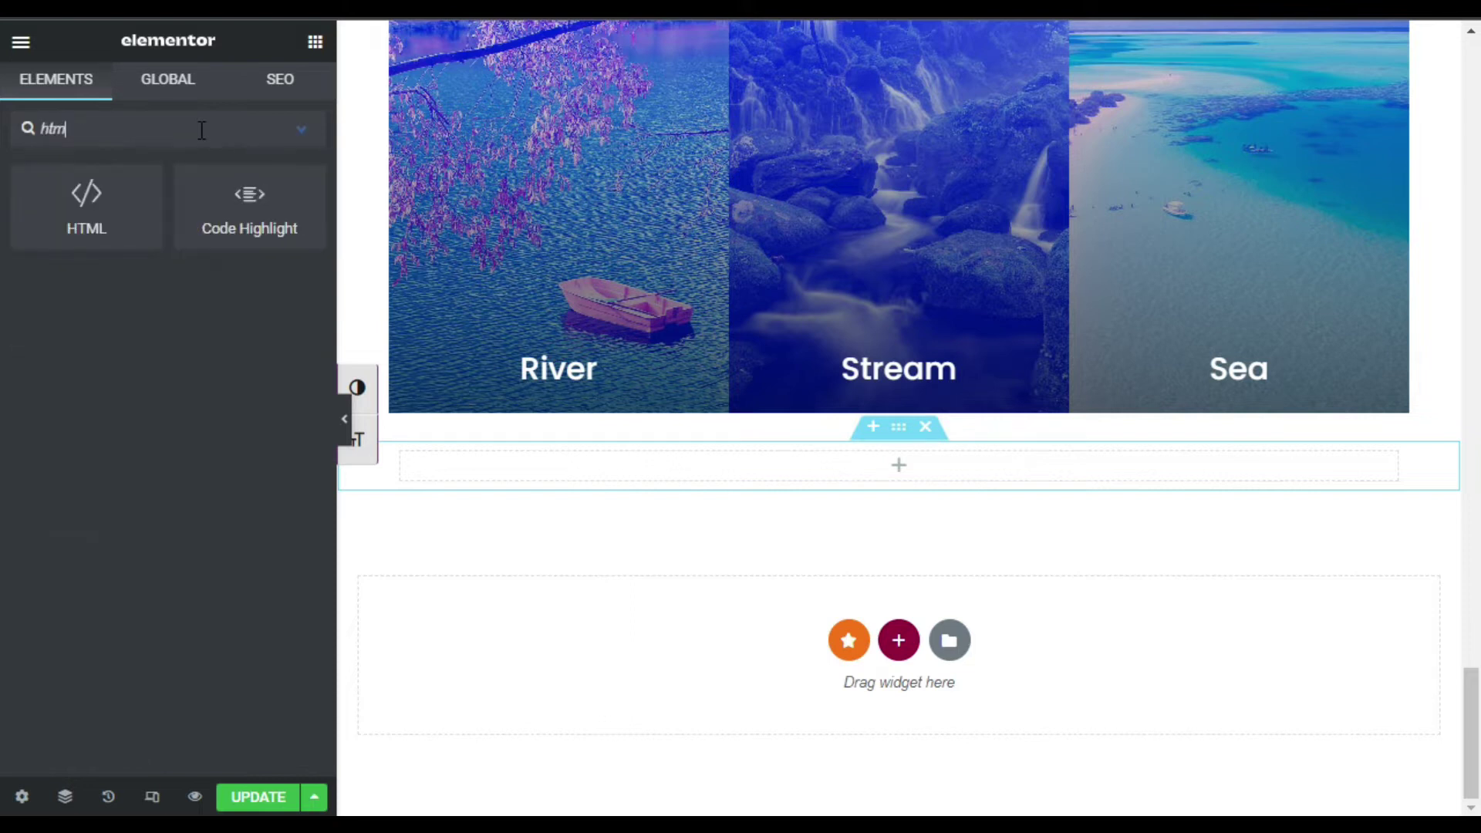
{"action": "left_click_drag", "start_coordinate": [101, 196], "coordinate": [889, 463]}
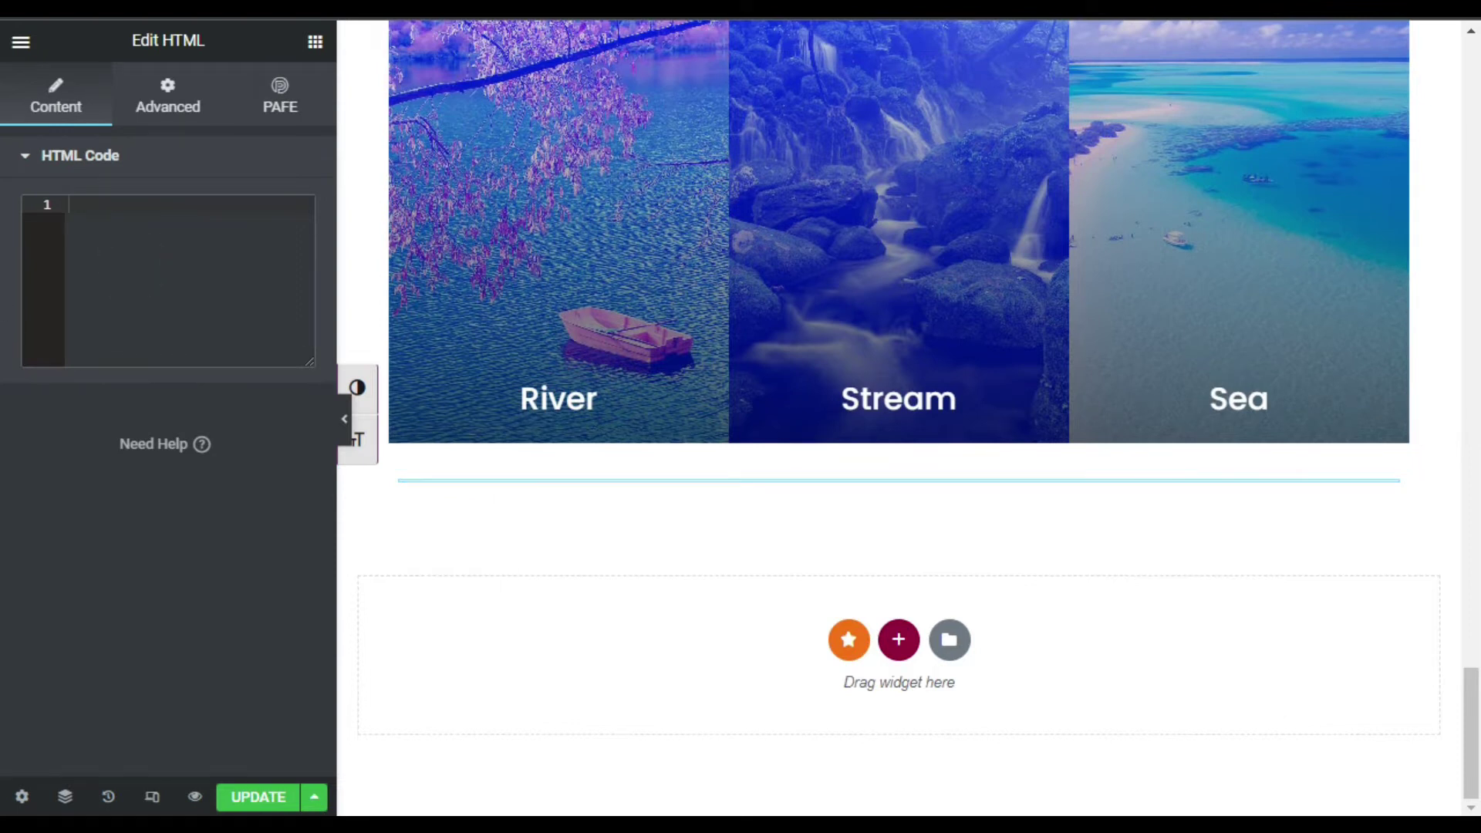
{"action": "key", "text": "alt+Tab"}
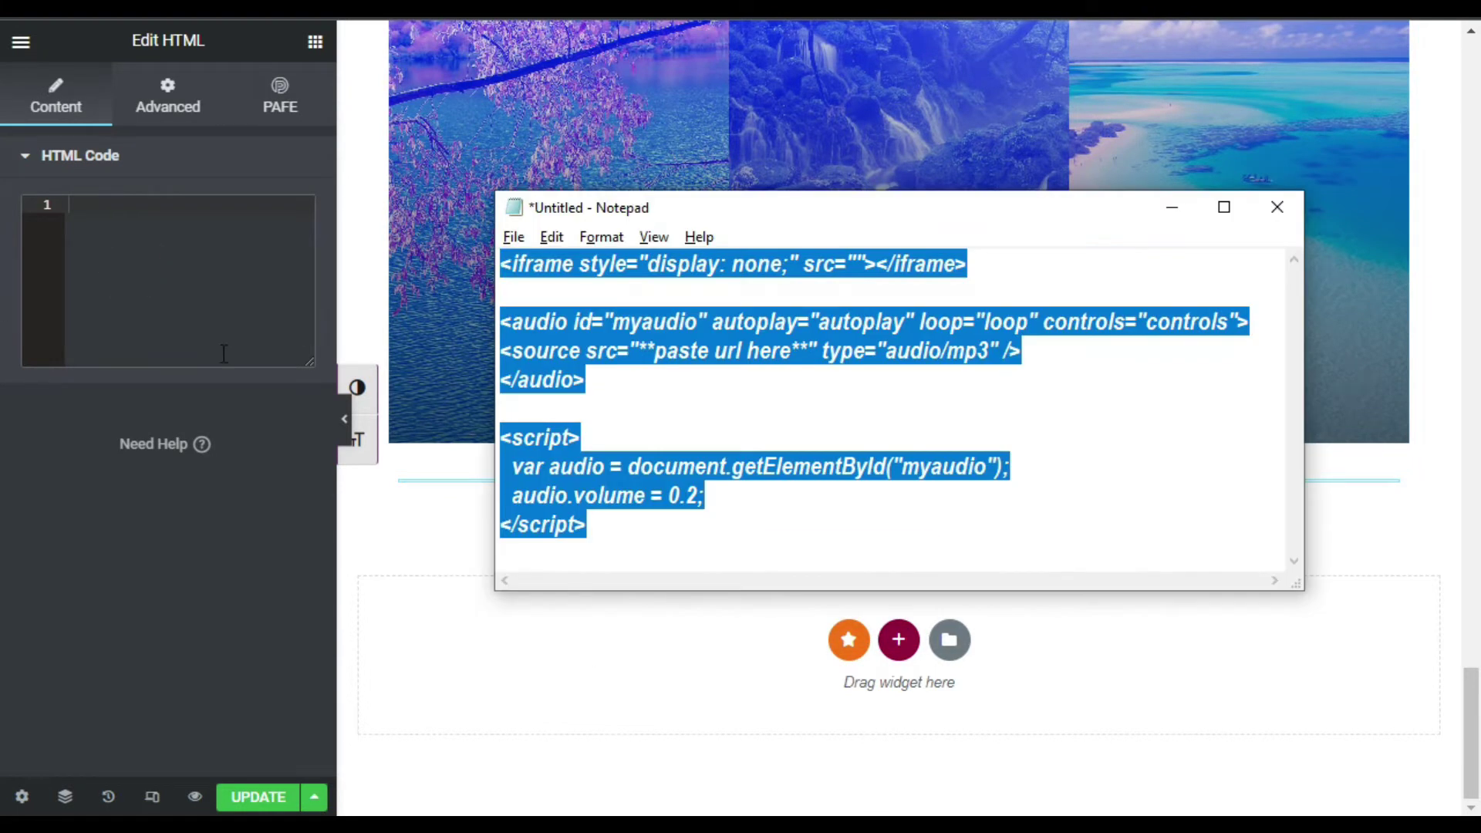
- Paste the iframe, audio and script embed code into the HTML widget's code box
{"action": "left_click", "coordinate": [162, 303]}
{"action": "type", "text": "<iframe style=\"display: none;\" src=\"\"></iframe>  <audio id=\"myaudio\" autoplay=\"autoplay\" loop=\"loop\" controls=\"controls\"> <source src=\"**paste url here**\" type=\"audio/mp3\" /> </audio>  <script>   var audio = document.getElementById(\"myaudio\");   audio.volume = 0.2; </script>"}
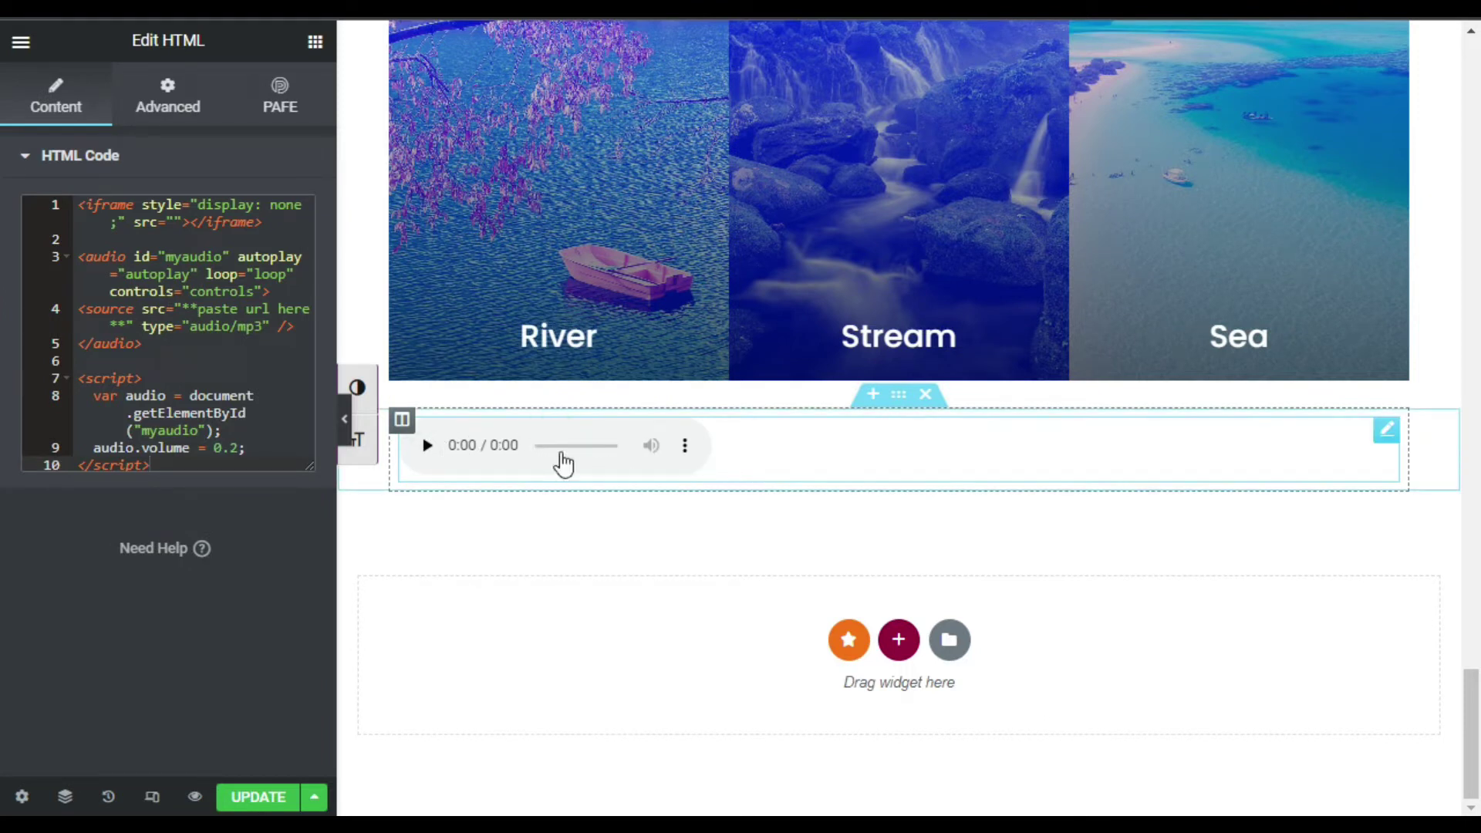
{"action": "left_click", "coordinate": [122, 302]}
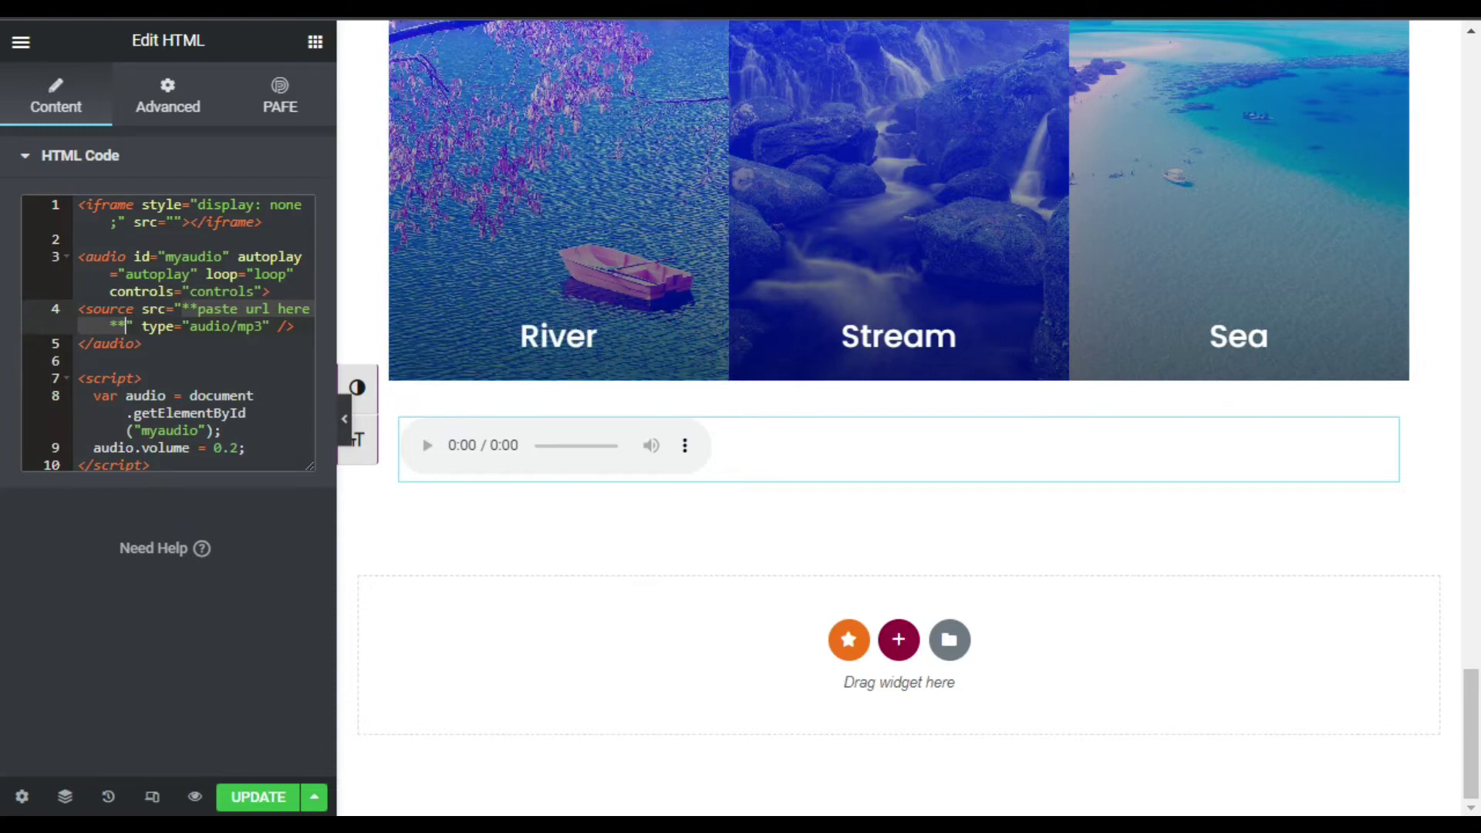
{"action": "left_click", "coordinate": [788, 17]}
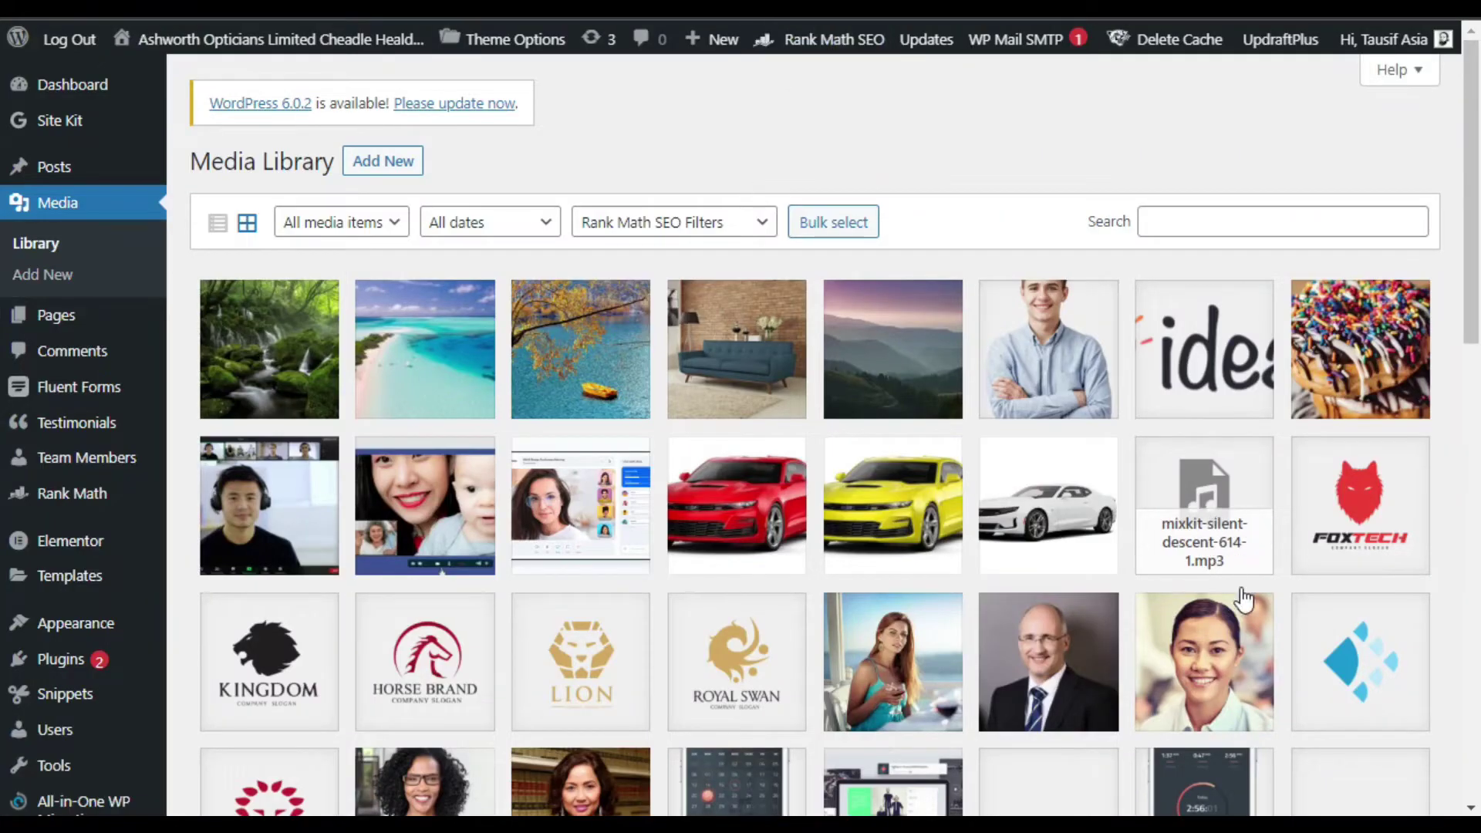
- Copy the file URL of mixkit-silent-descent-614-1.mp3 from the Media Library and return to Elementor
{"action": "left_click", "coordinate": [1207, 500]}
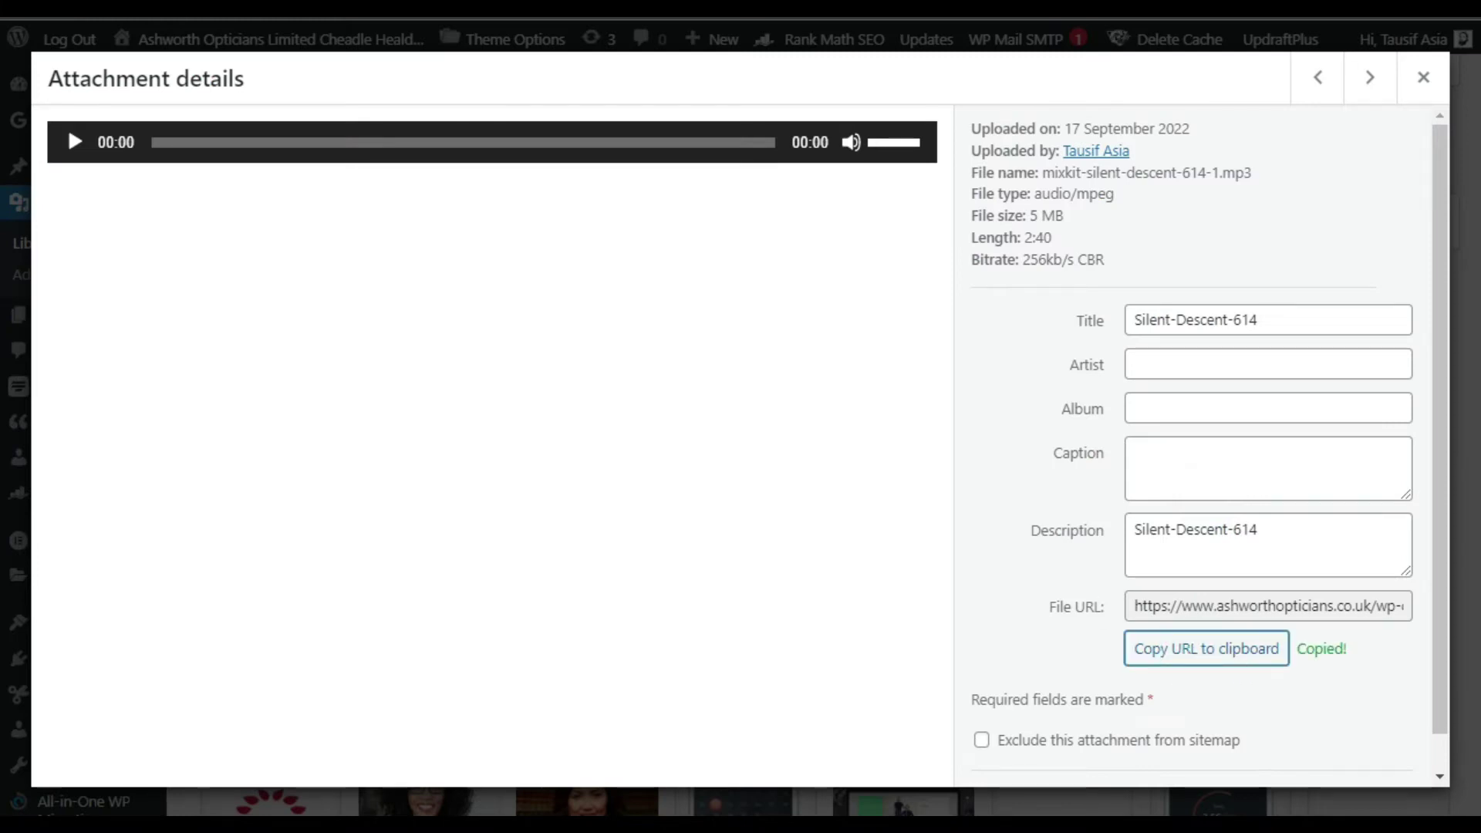
{"action": "left_click", "coordinate": [964, 15]}
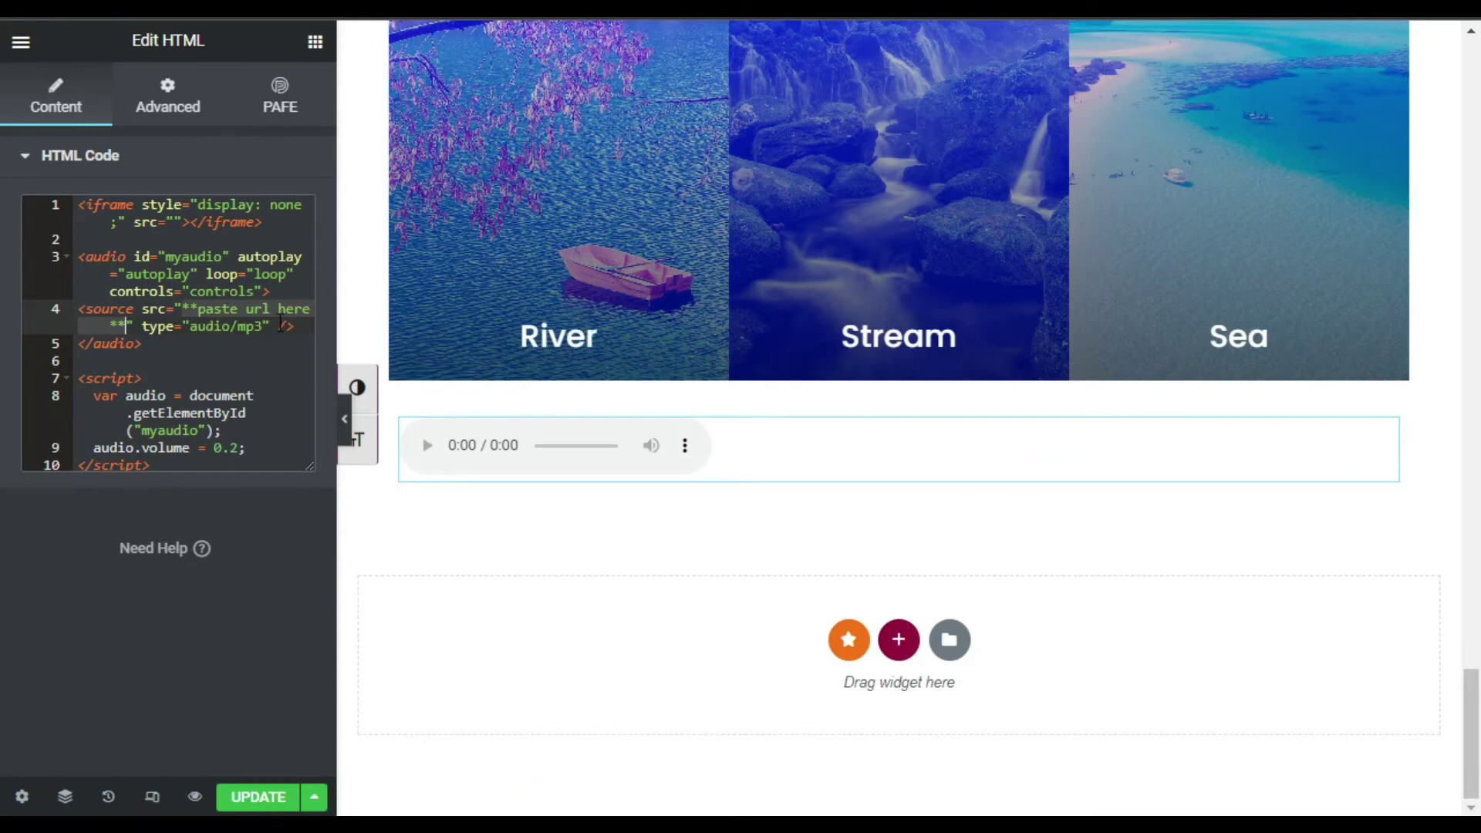
- Replace the 'paste url here' placeholder with the mp3 URL so the player loads the 2:40 track
{"action": "type", "text": "https://www.ashworthopticians.co.uk/wp-content/uploads/2022/09/mixkit-silent-descent-614-1.mp3"}
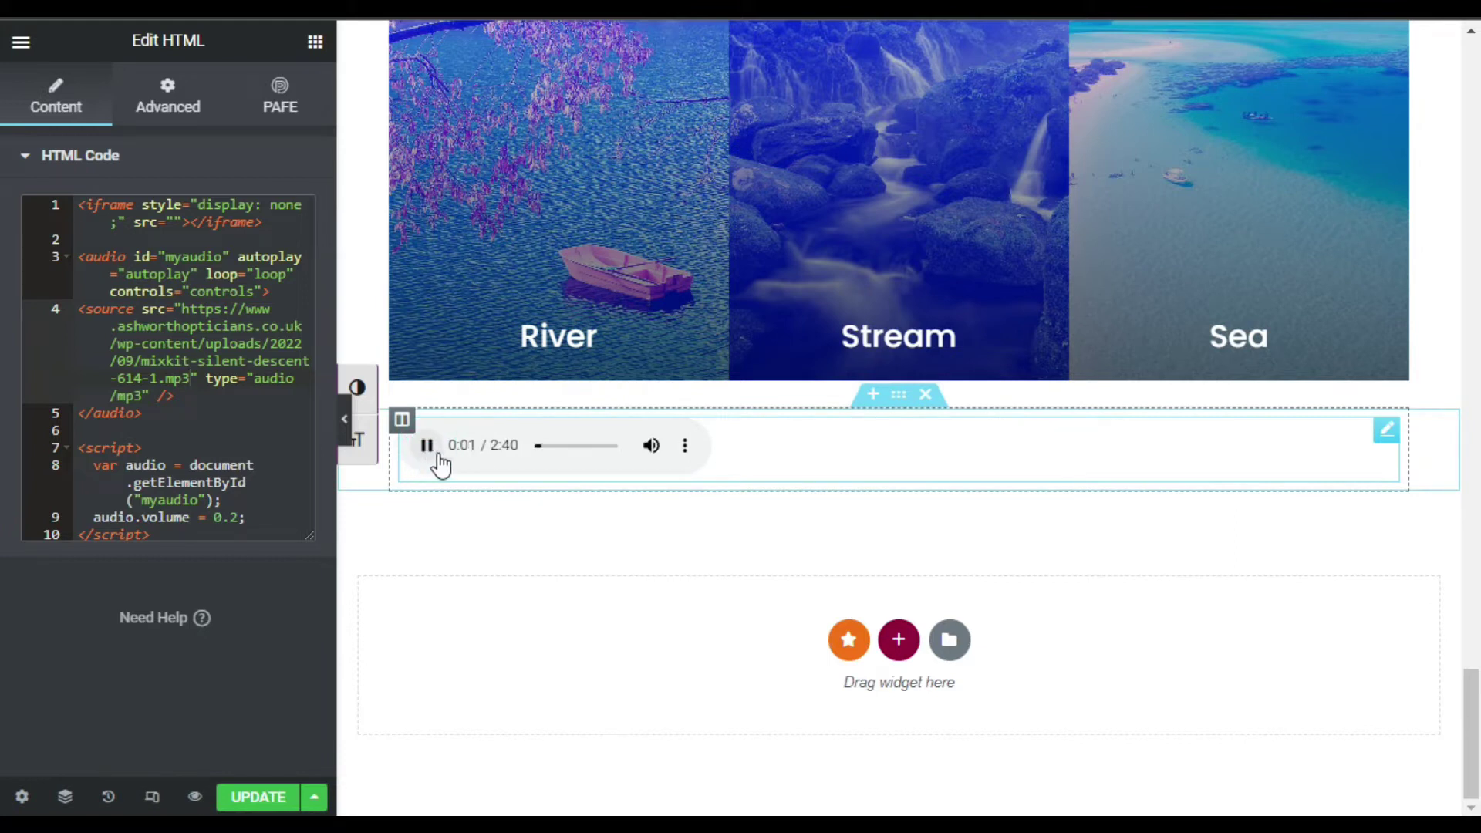
{"action": "scroll", "coordinate": [543, 594], "scroll_direction": "up", "scroll_amount": 10}
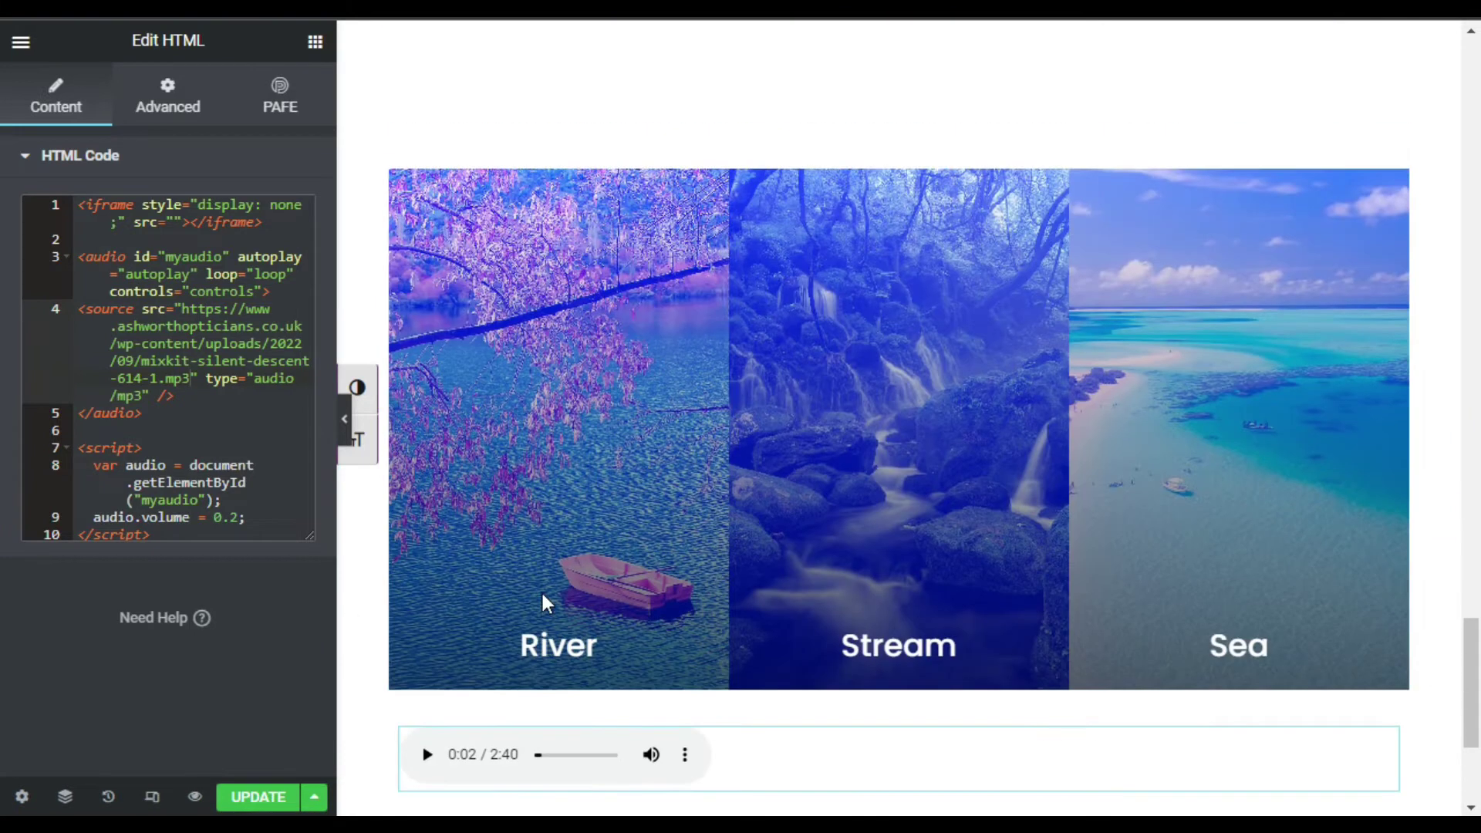
{"action": "scroll", "coordinate": [547, 602], "scroll_direction": "up", "scroll_amount": 3}
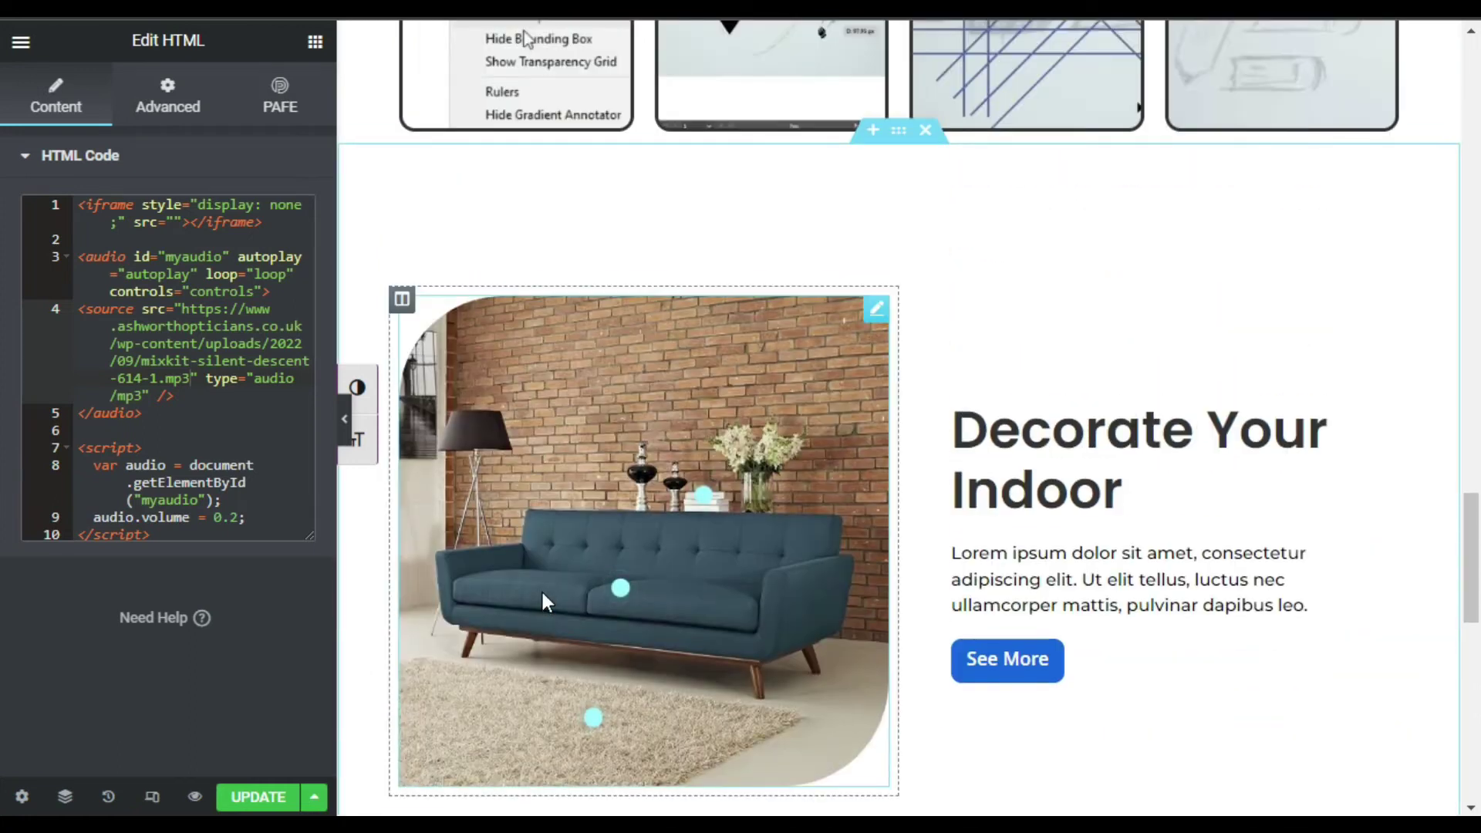
{"action": "scroll", "coordinate": [542, 600], "scroll_direction": "down", "scroll_amount": 14}
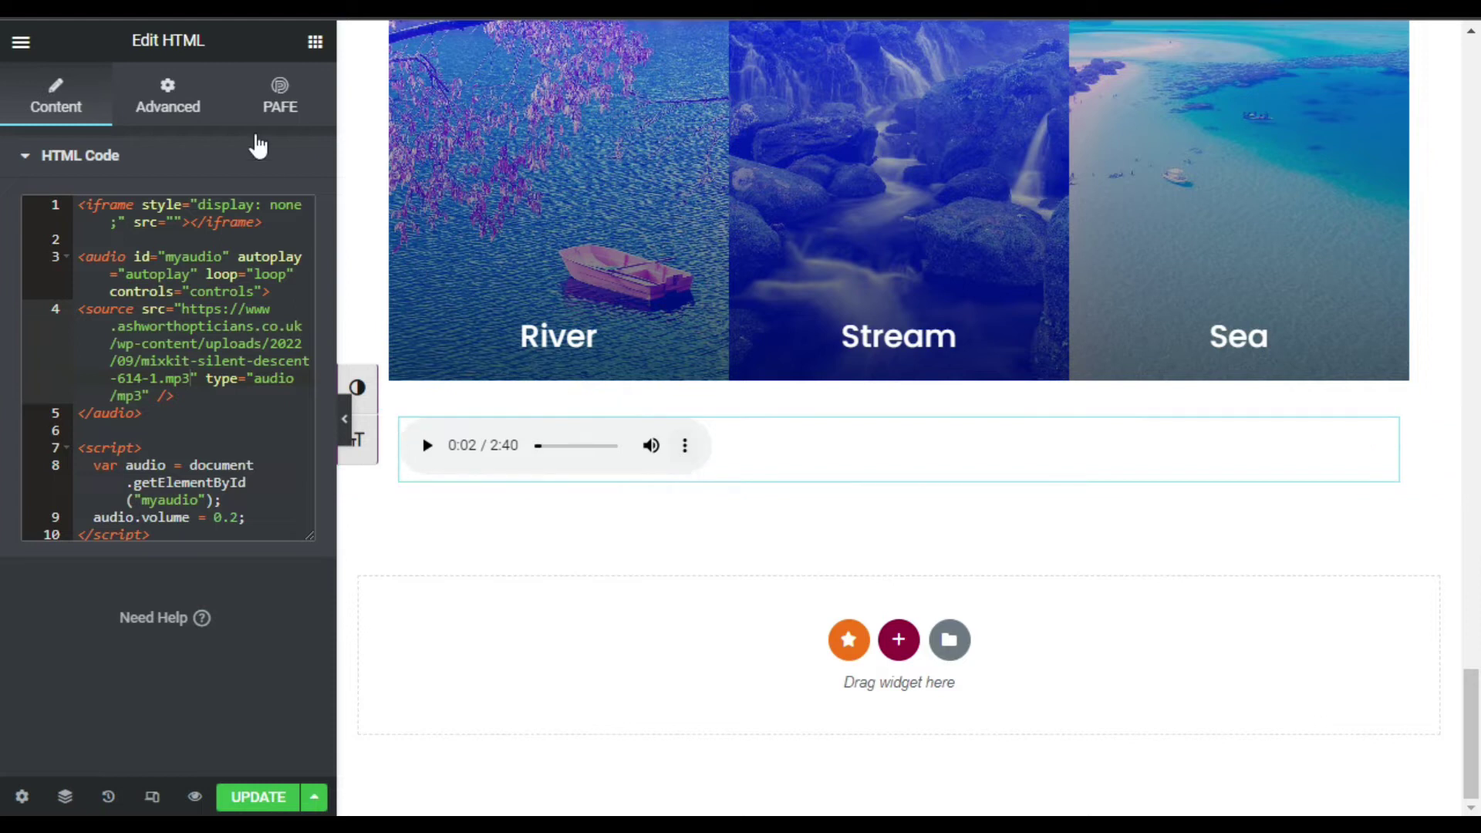
- Set the widget's Position to Fixed, anchored Bottom, offset 15 px from the left
{"action": "left_click", "coordinate": [157, 80]}
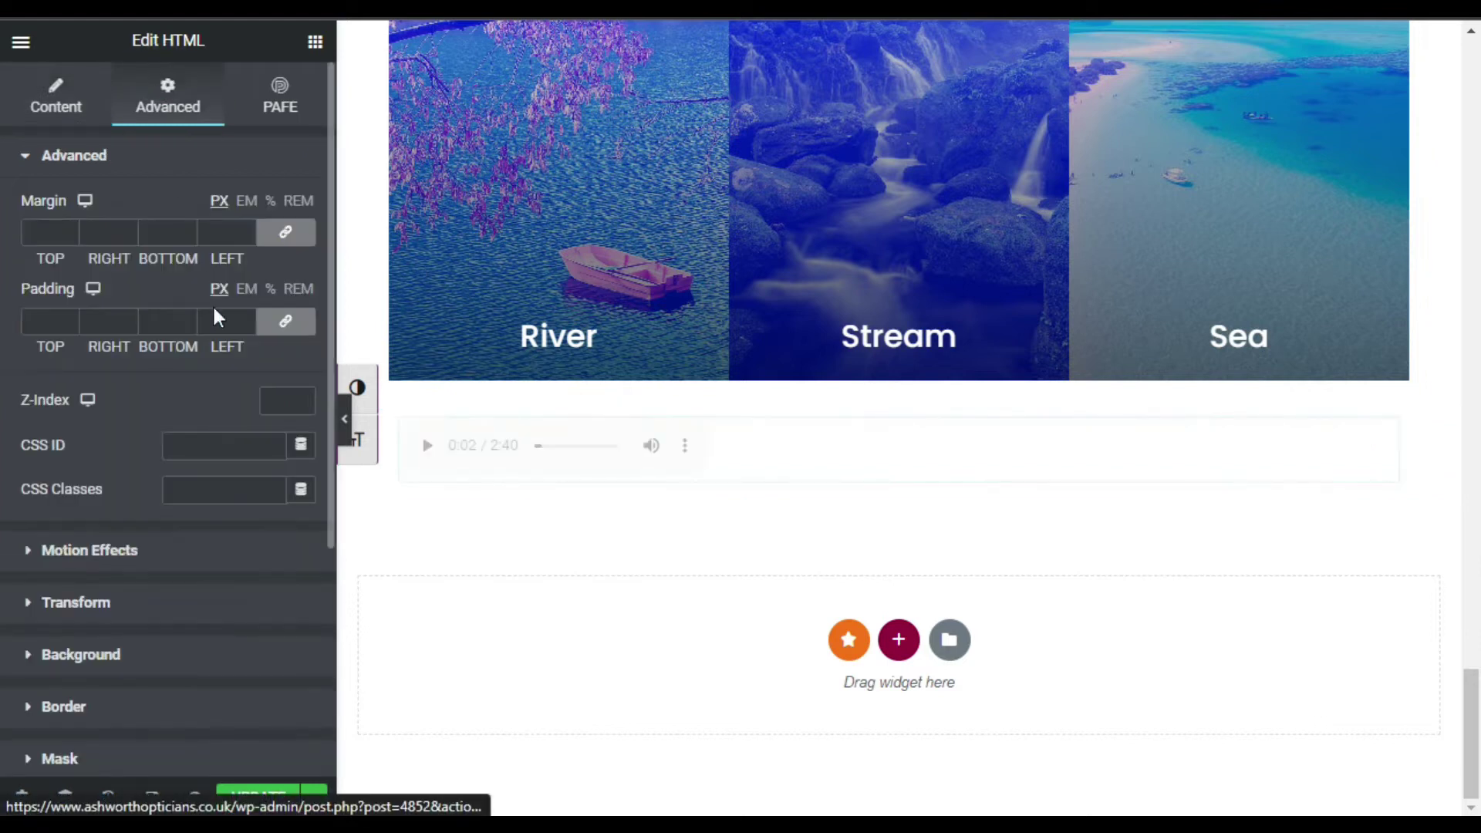
{"action": "scroll", "coordinate": [180, 446], "scroll_direction": "down", "scroll_amount": 4}
{"action": "left_click", "coordinate": [78, 475]}
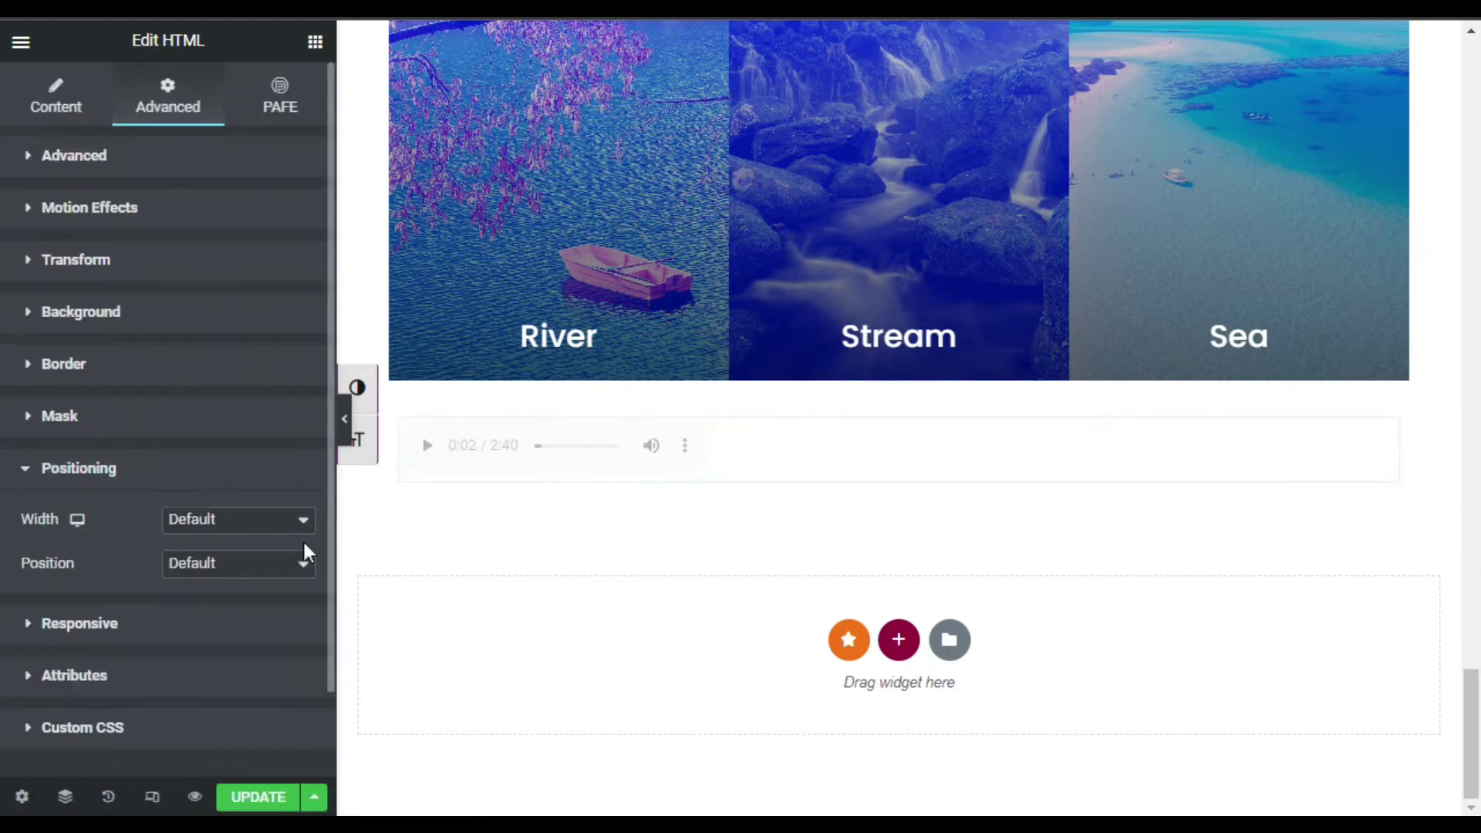
{"action": "left_click", "coordinate": [220, 576]}
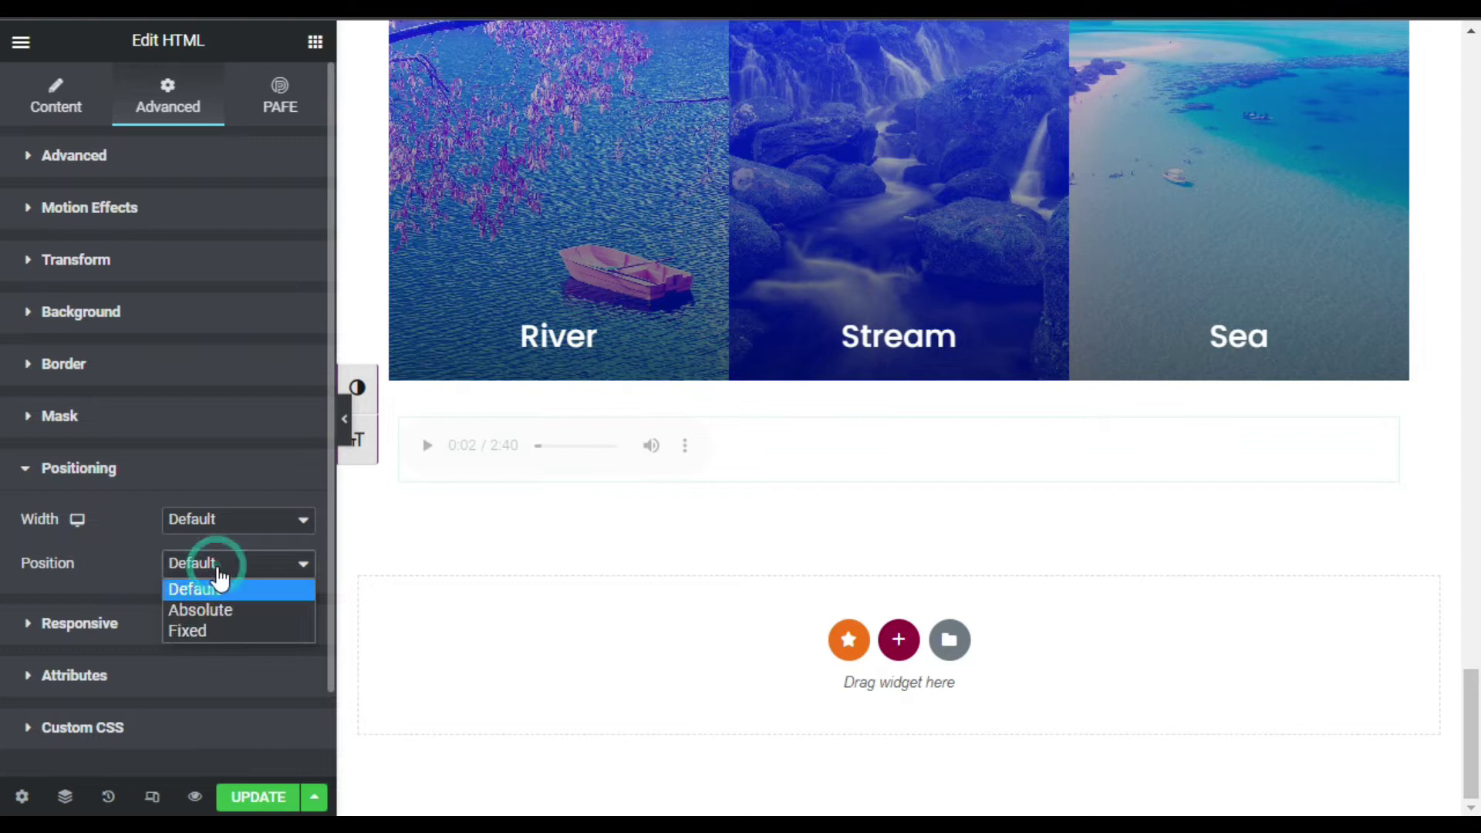
{"action": "left_click", "coordinate": [221, 629]}
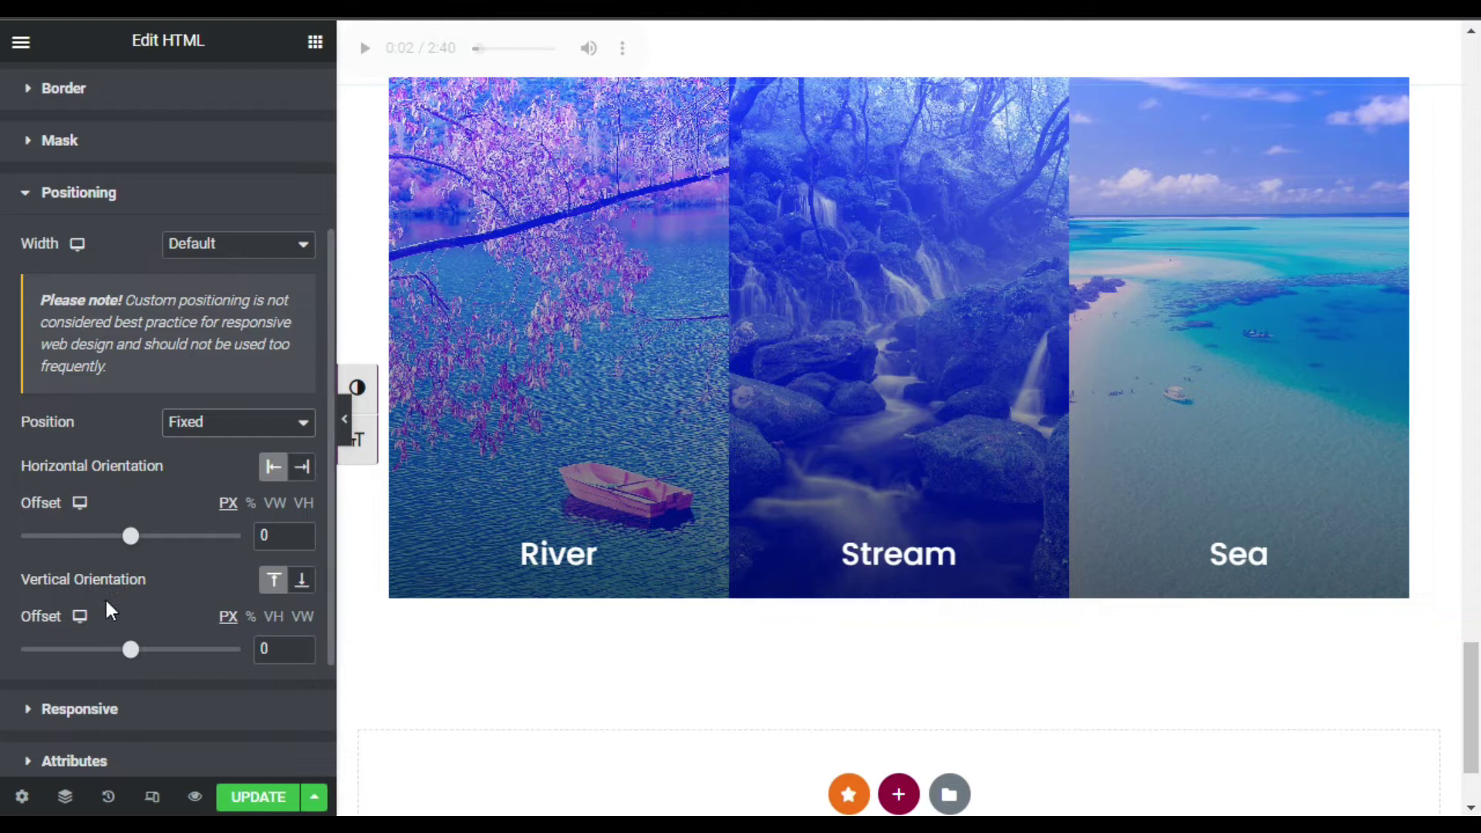
{"action": "left_click", "coordinate": [302, 583]}
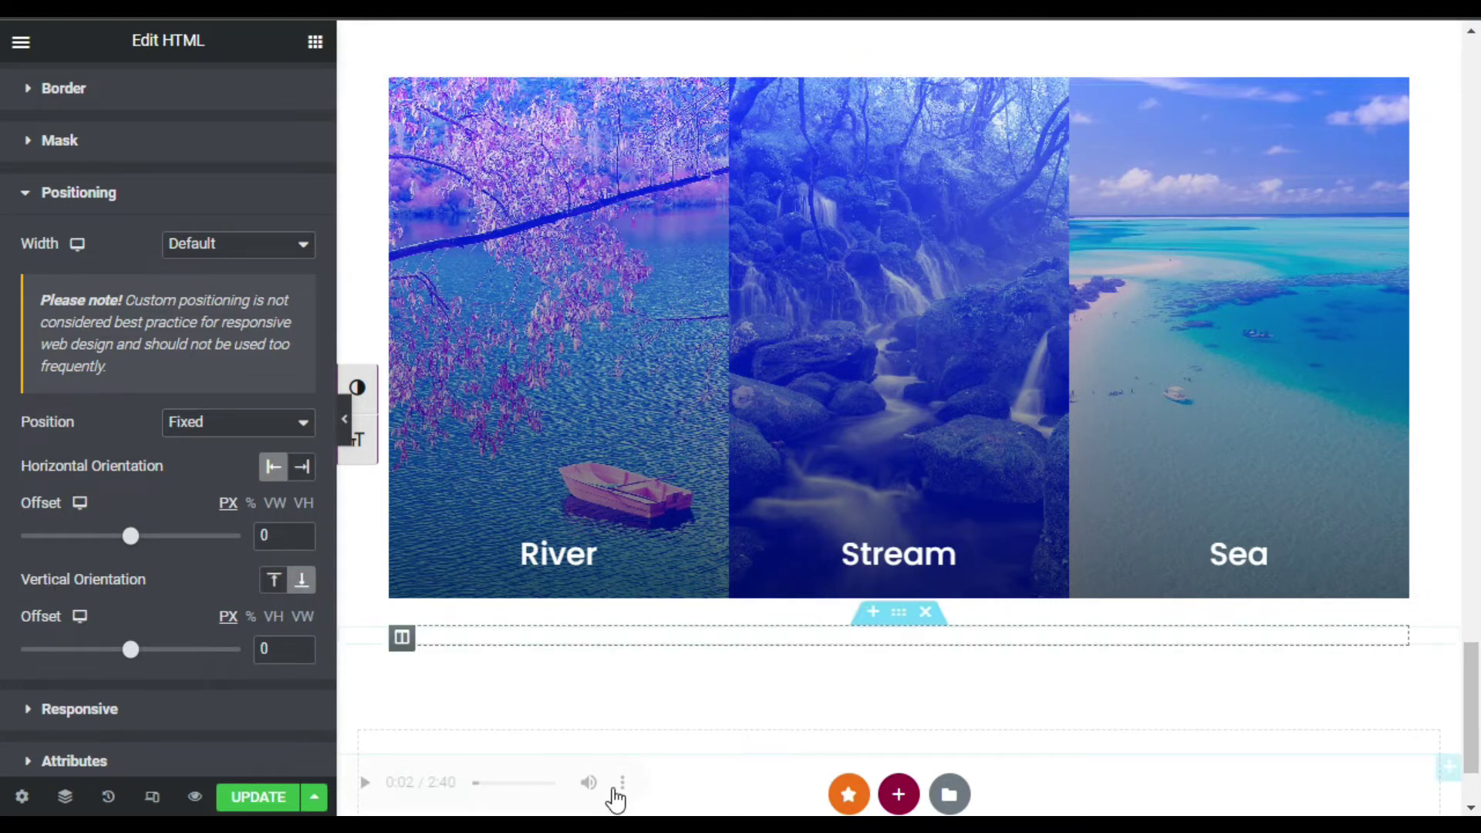
{"action": "left_click_drag", "start_coordinate": [707, 776], "coordinate": [721, 690]}
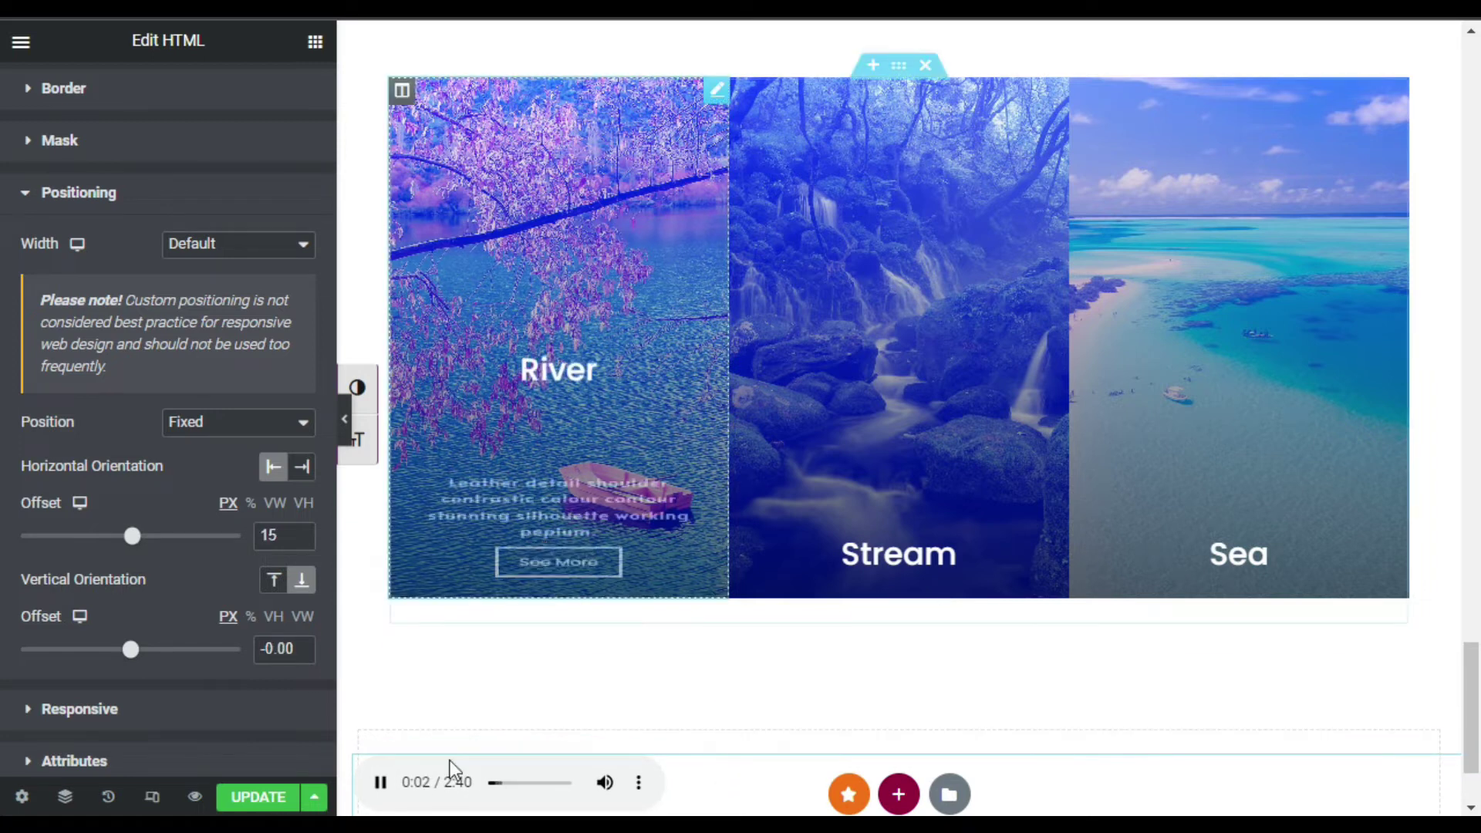
- Save the page with UPDATE and open the preview of the changes
{"action": "scroll", "coordinate": [721, 598], "scroll_direction": "down", "scroll_amount": 2}
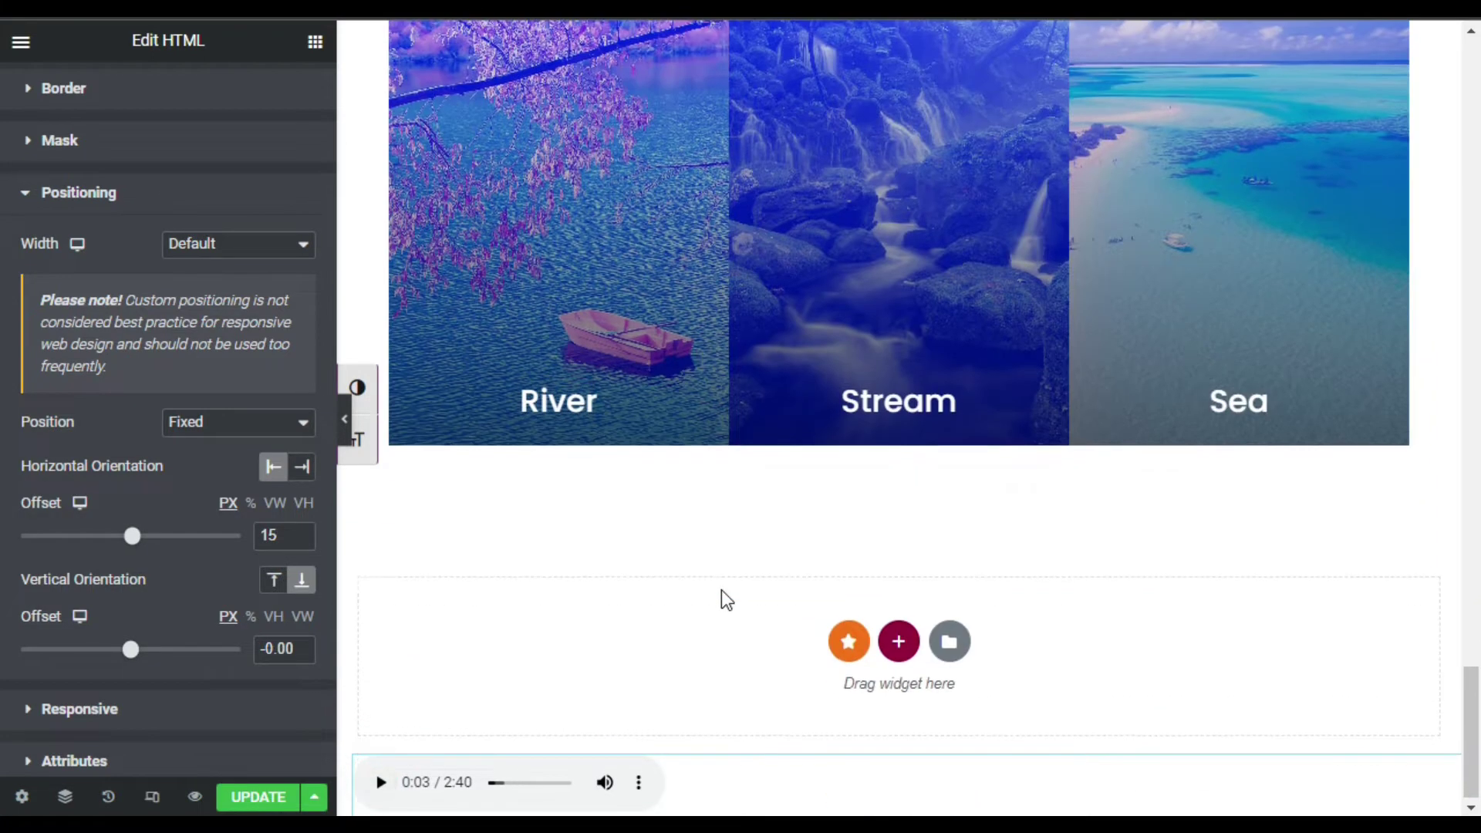
{"action": "scroll", "coordinate": [717, 598], "scroll_direction": "up", "scroll_amount": 4}
{"action": "left_click", "coordinate": [266, 799]}
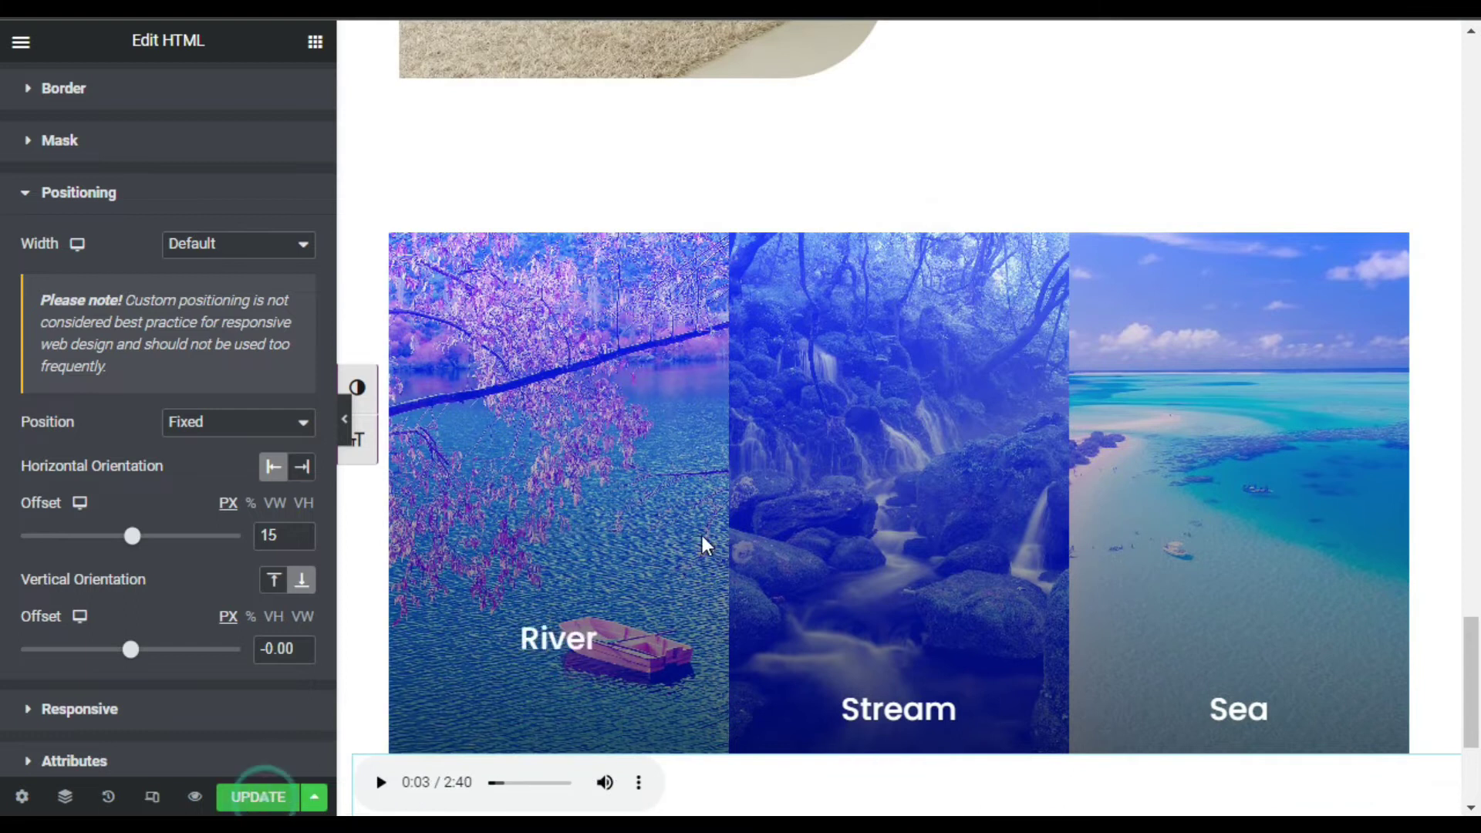
{"action": "scroll", "coordinate": [702, 534], "scroll_direction": "down", "scroll_amount": 2}
{"action": "scroll", "coordinate": [705, 532], "scroll_direction": "down", "scroll_amount": 2}
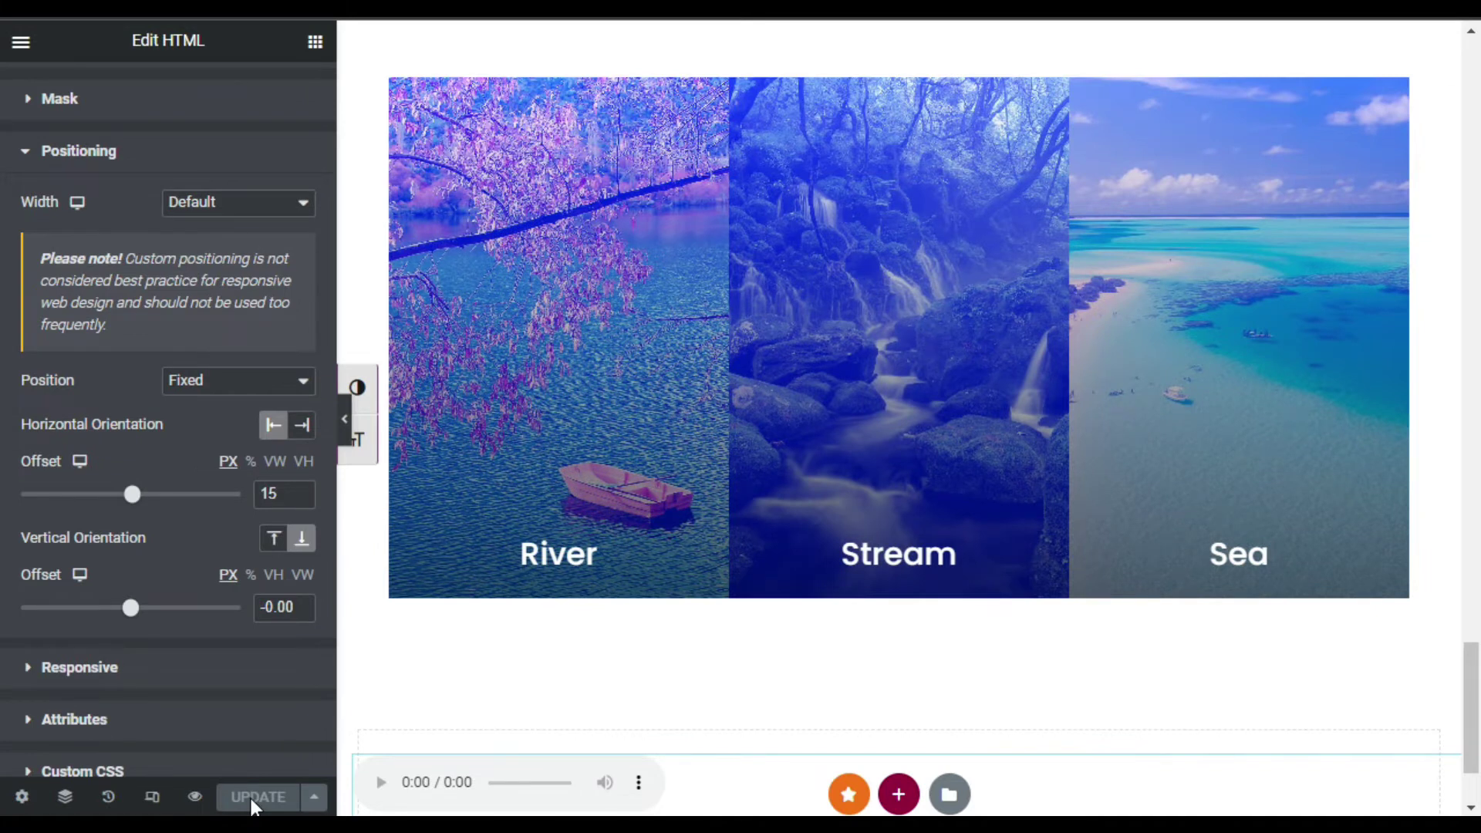
{"action": "left_click", "coordinate": [195, 799]}
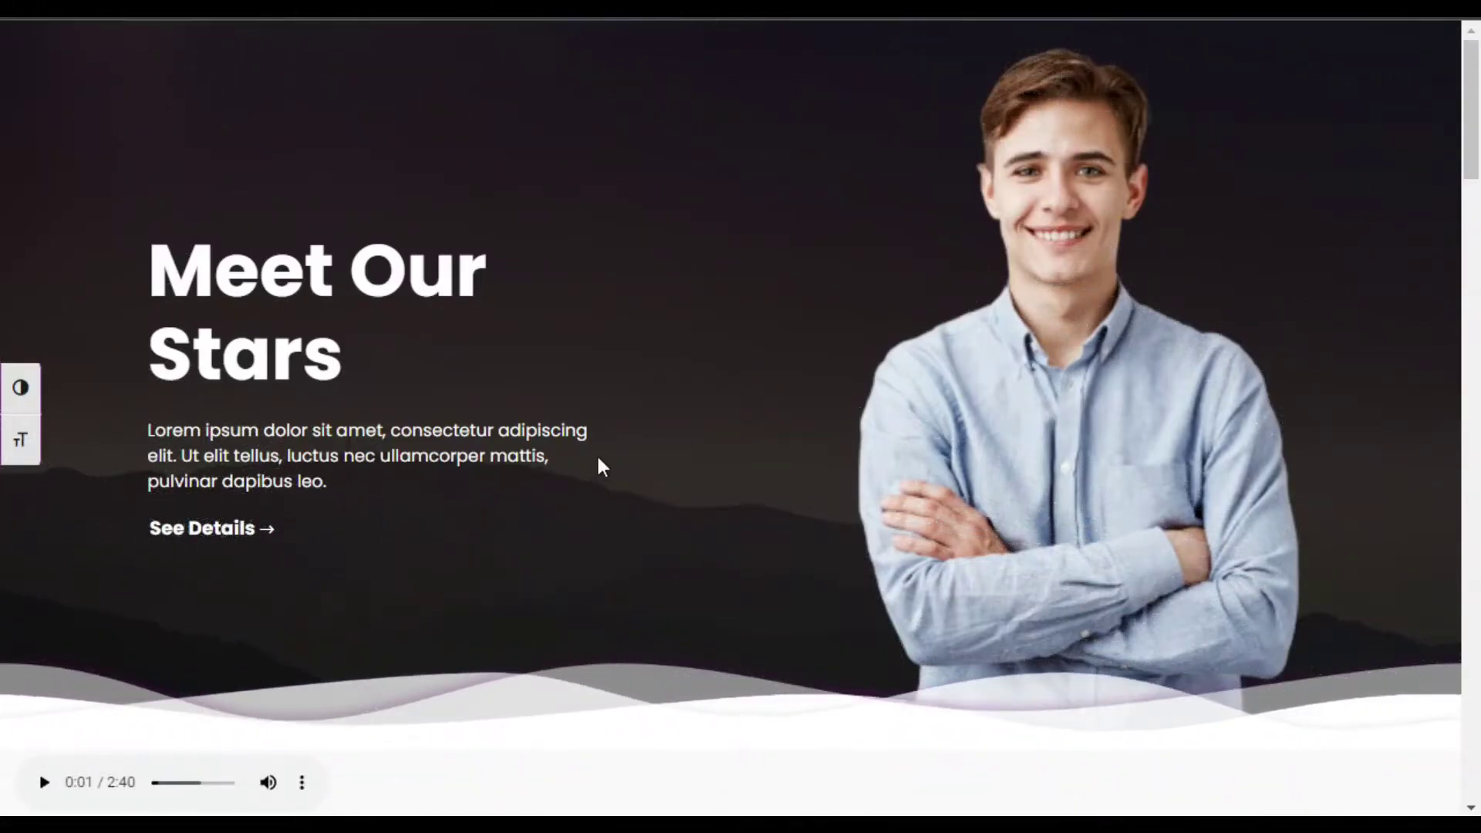
- In the preview, play and pause the fixed bottom player, then download the track from its options menu
{"action": "scroll", "coordinate": [595, 455], "scroll_direction": "down", "scroll_amount": 2}
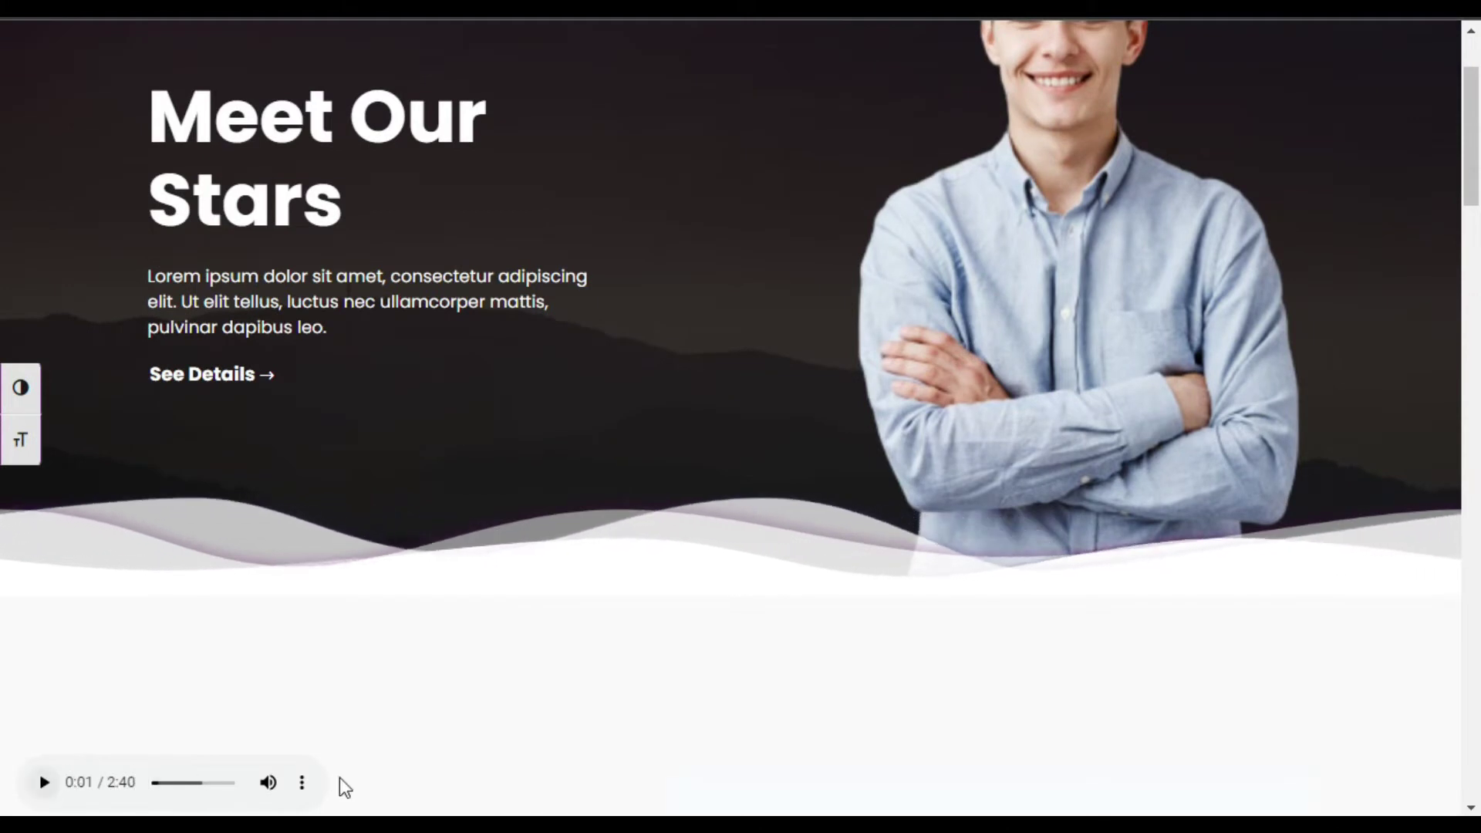
{"action": "left_click", "coordinate": [43, 785]}
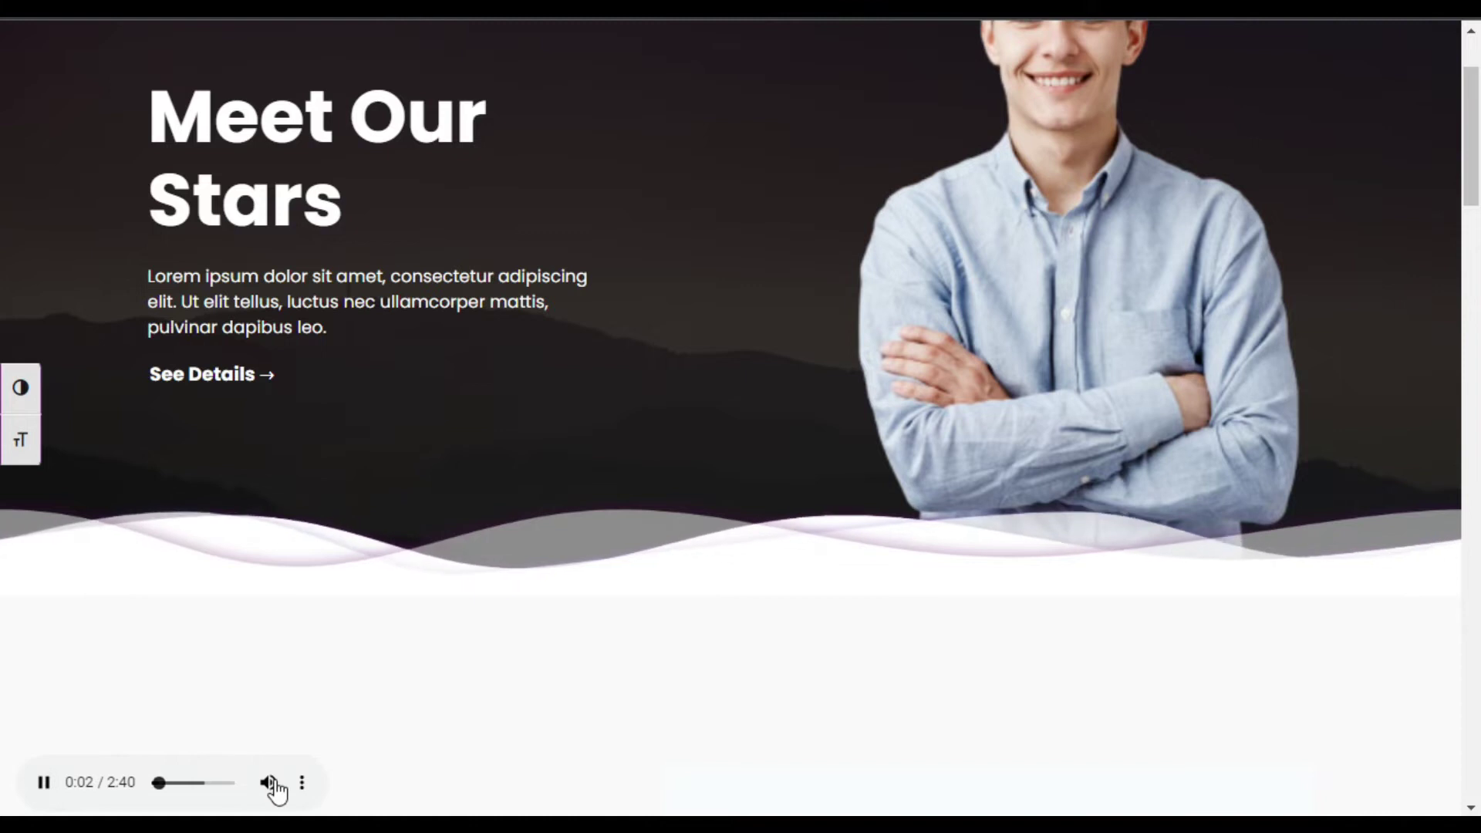
{"action": "mouse_move", "coordinate": [276, 785]}
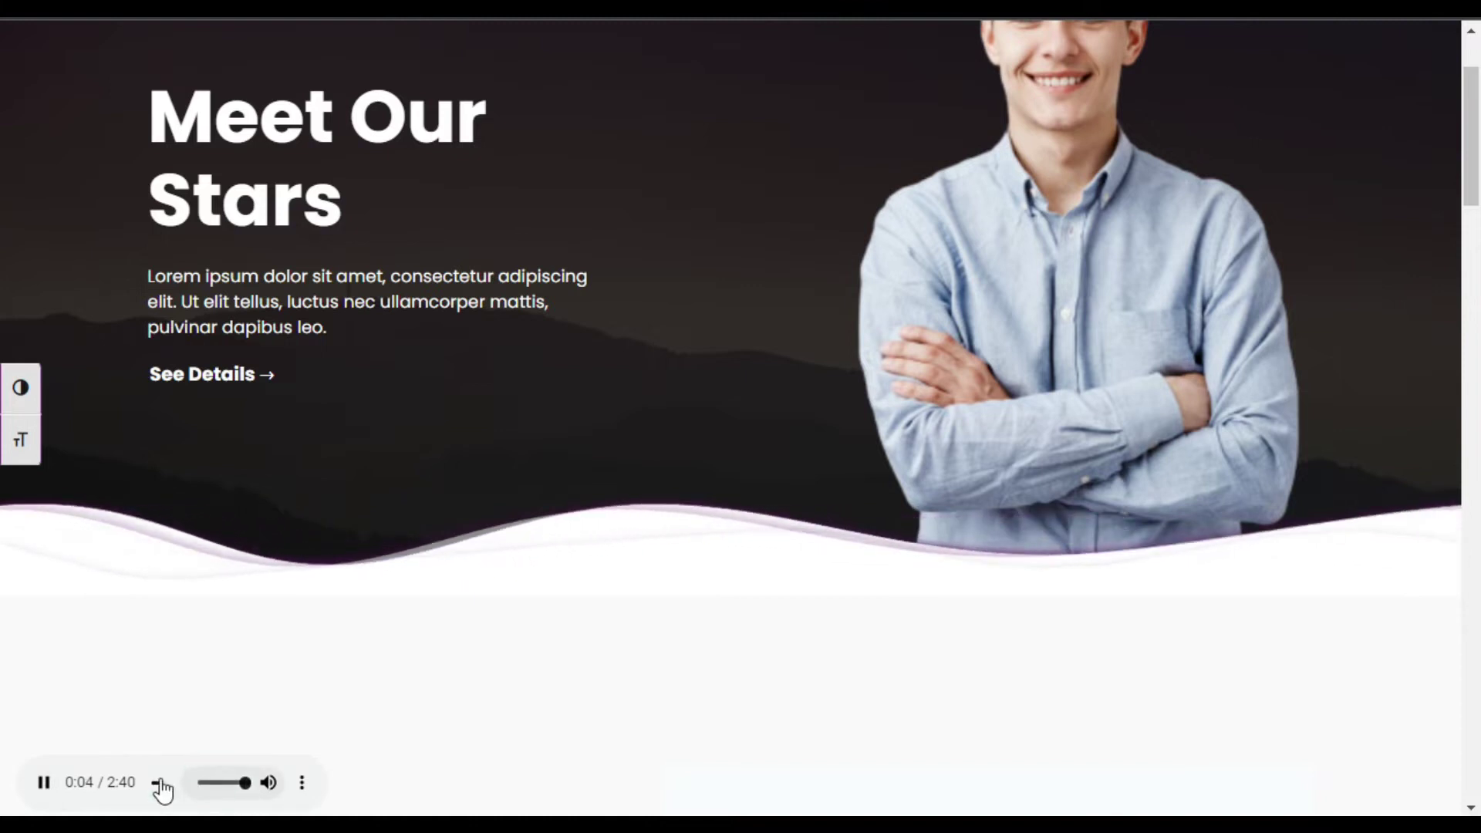
{"action": "left_click", "coordinate": [44, 783]}
{"action": "scroll", "coordinate": [297, 711], "scroll_direction": "down", "scroll_amount": 2}
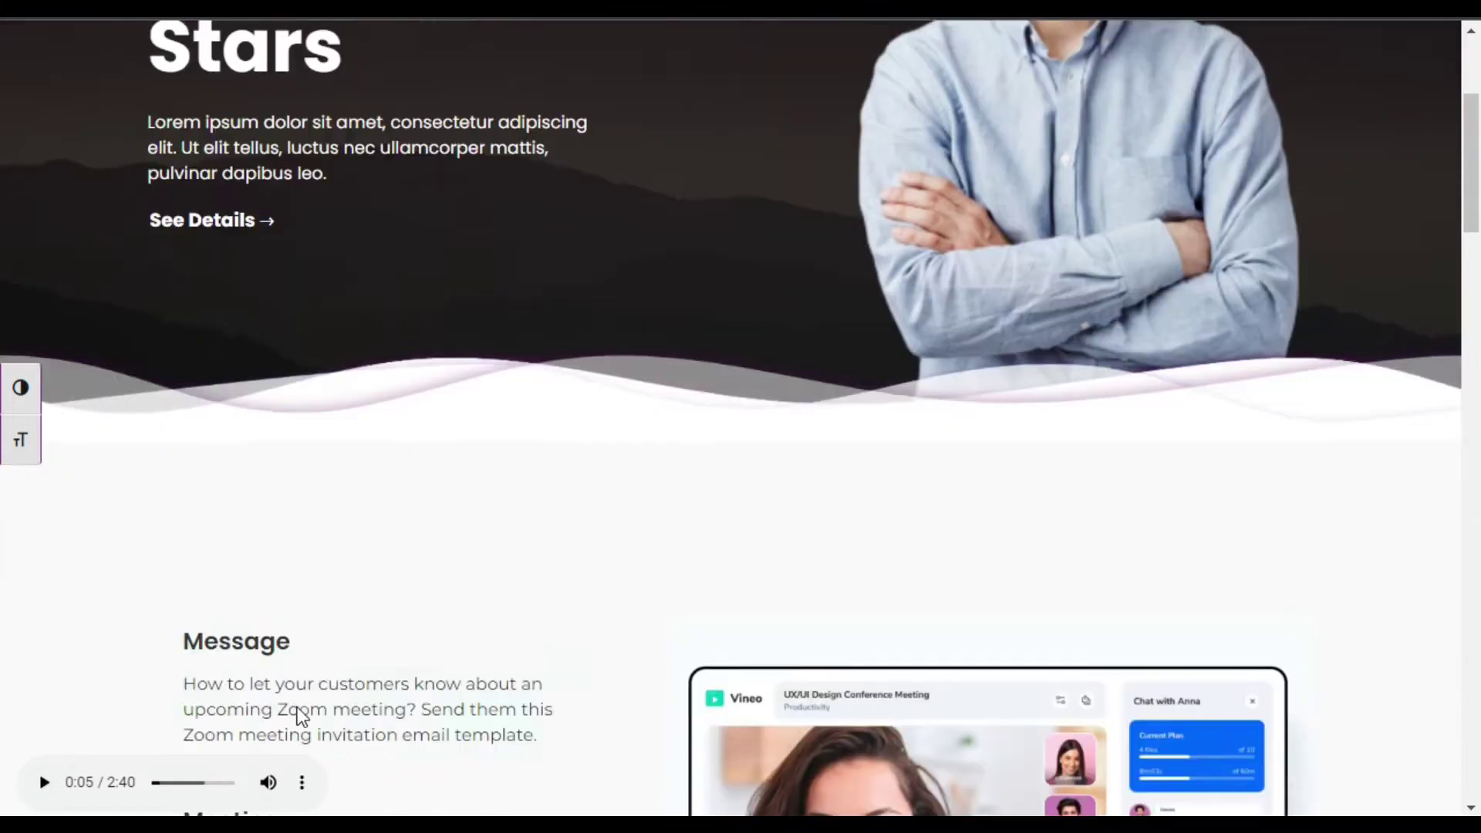
{"action": "left_click", "coordinate": [301, 782]}
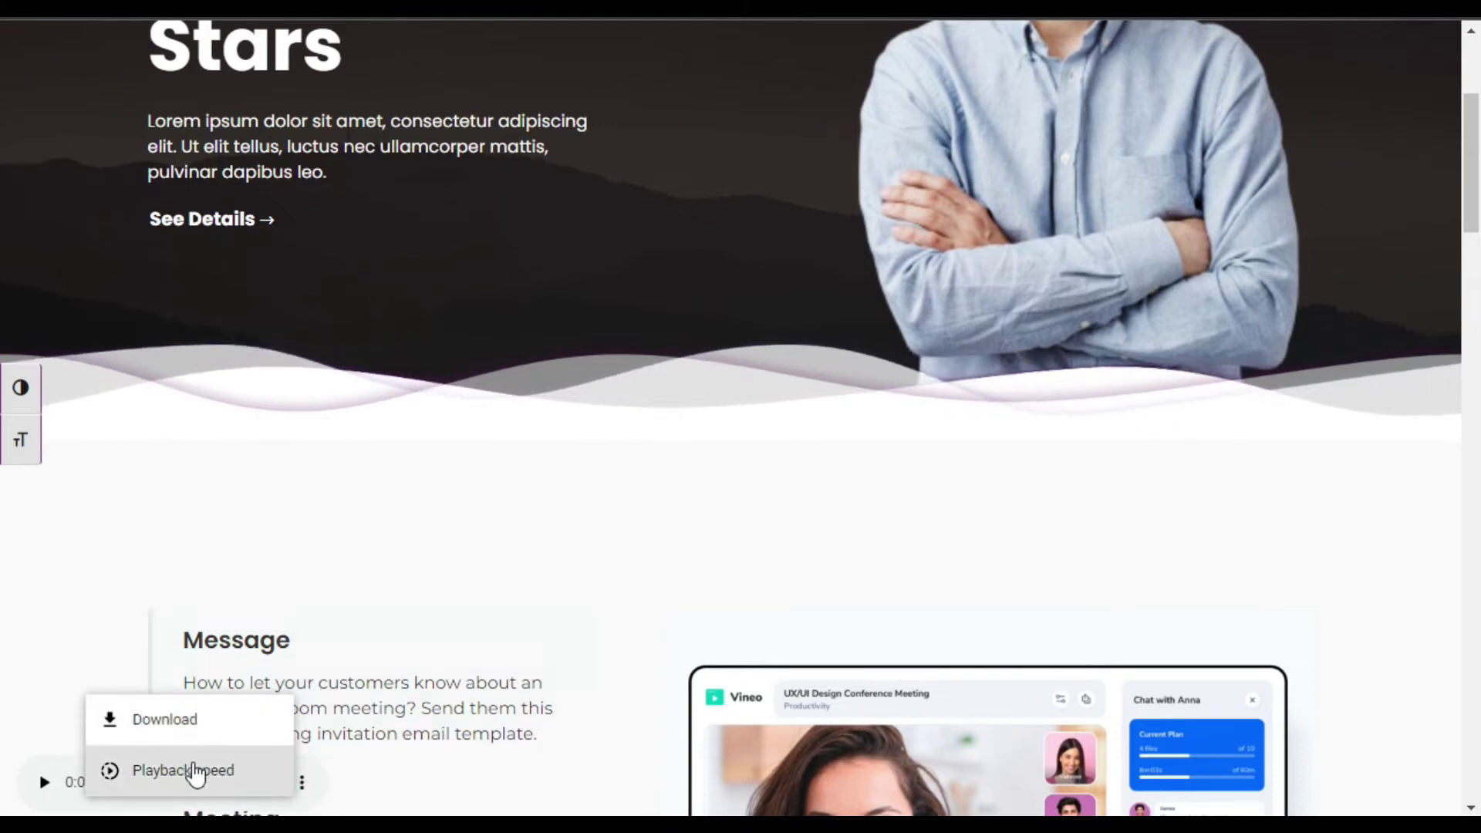
{"action": "left_click", "coordinate": [228, 733]}
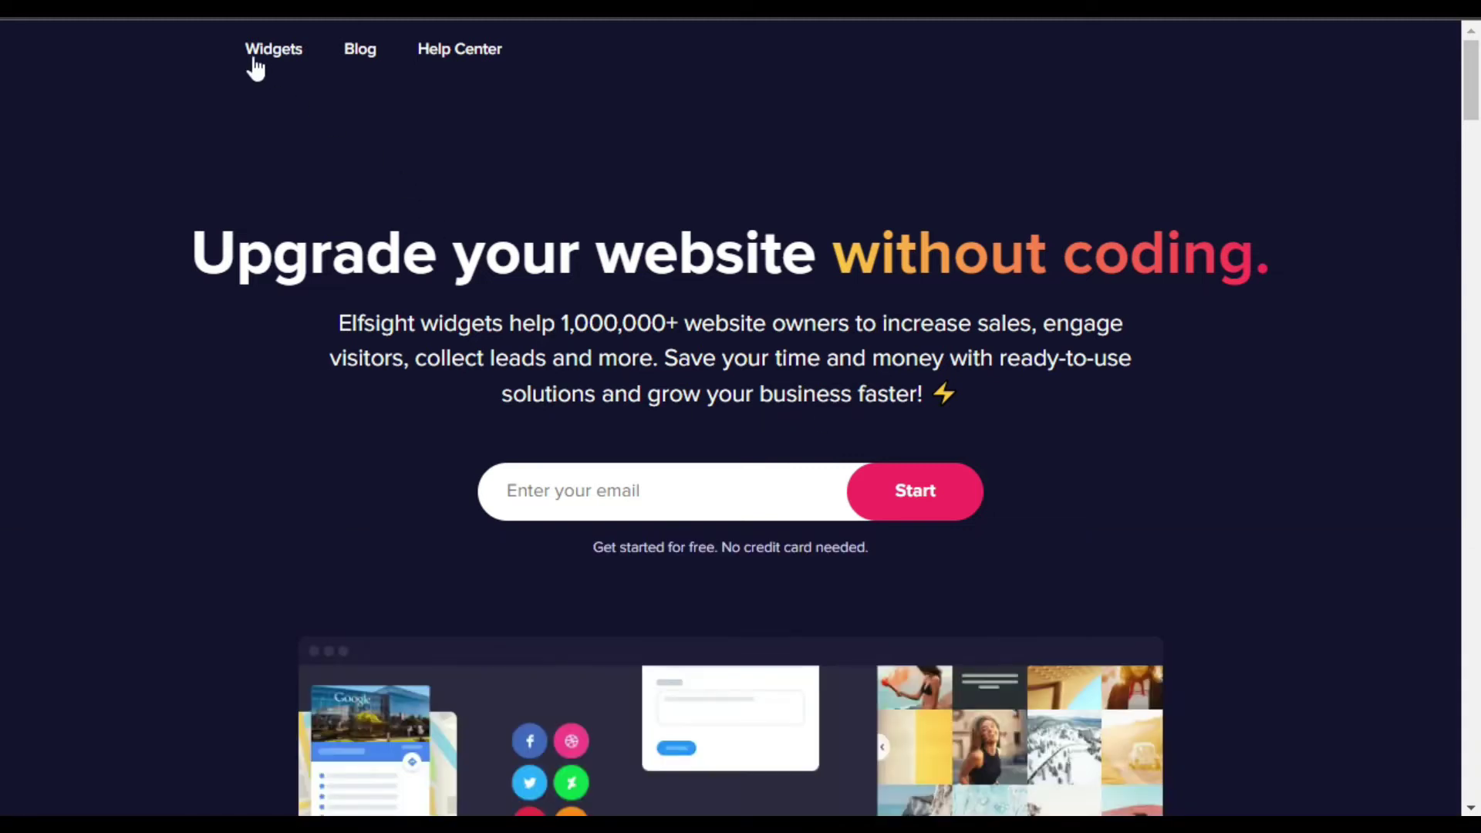
- Open the Background Music widget from the AUDIO section of Elfsight's Widgets menu
{"action": "mouse_move", "coordinate": [266, 58]}
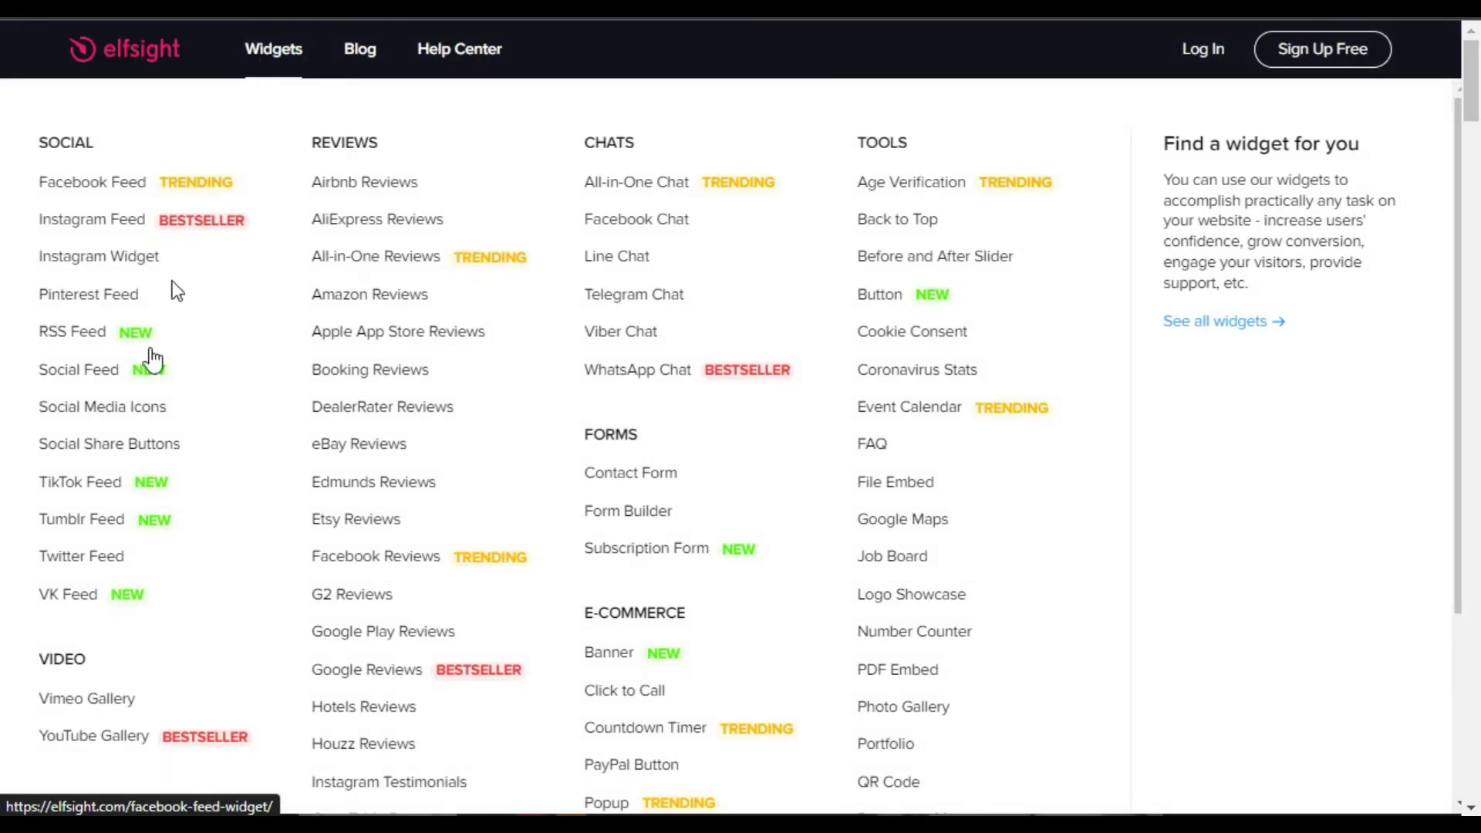
{"action": "scroll", "coordinate": [104, 745], "scroll_direction": "down", "scroll_amount": 2}
{"action": "scroll", "coordinate": [91, 685], "scroll_direction": "down", "scroll_amount": 1}
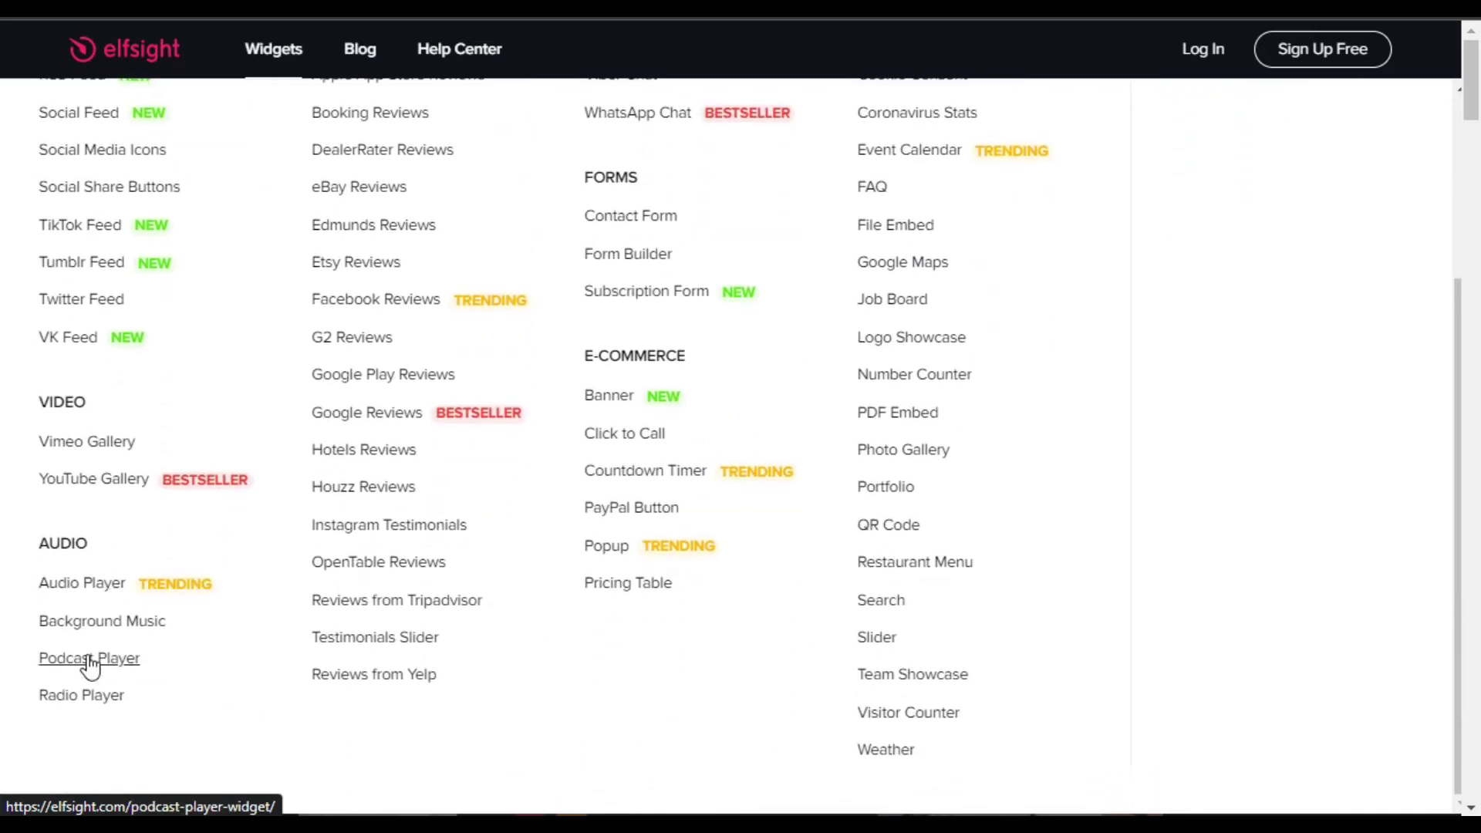
{"action": "left_click", "coordinate": [117, 624]}
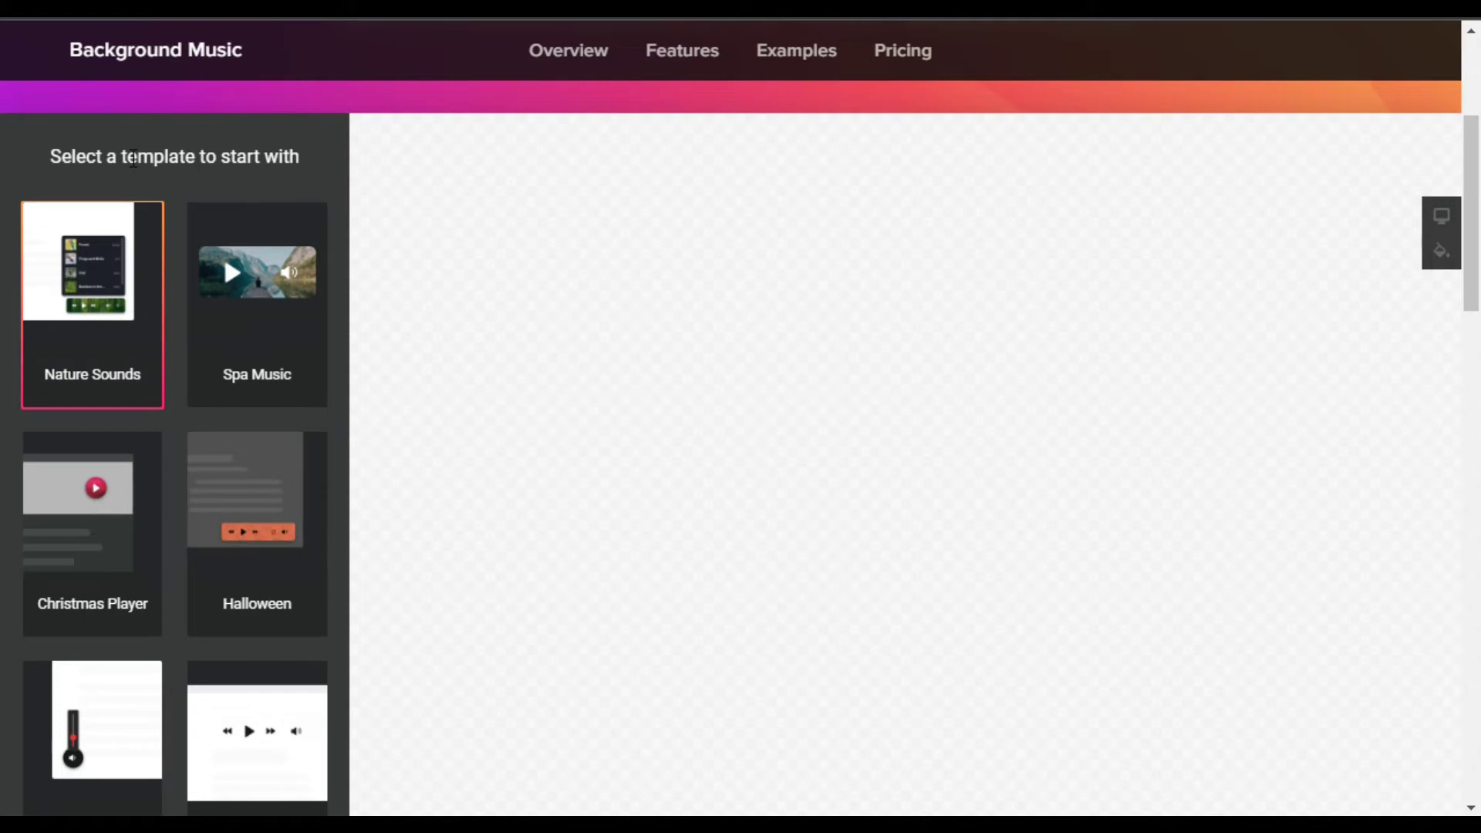
- Preview the Nature Sounds template's playlist and the Spa Music template
{"action": "left_click_drag", "start_coordinate": [127, 156], "coordinate": [260, 156]}
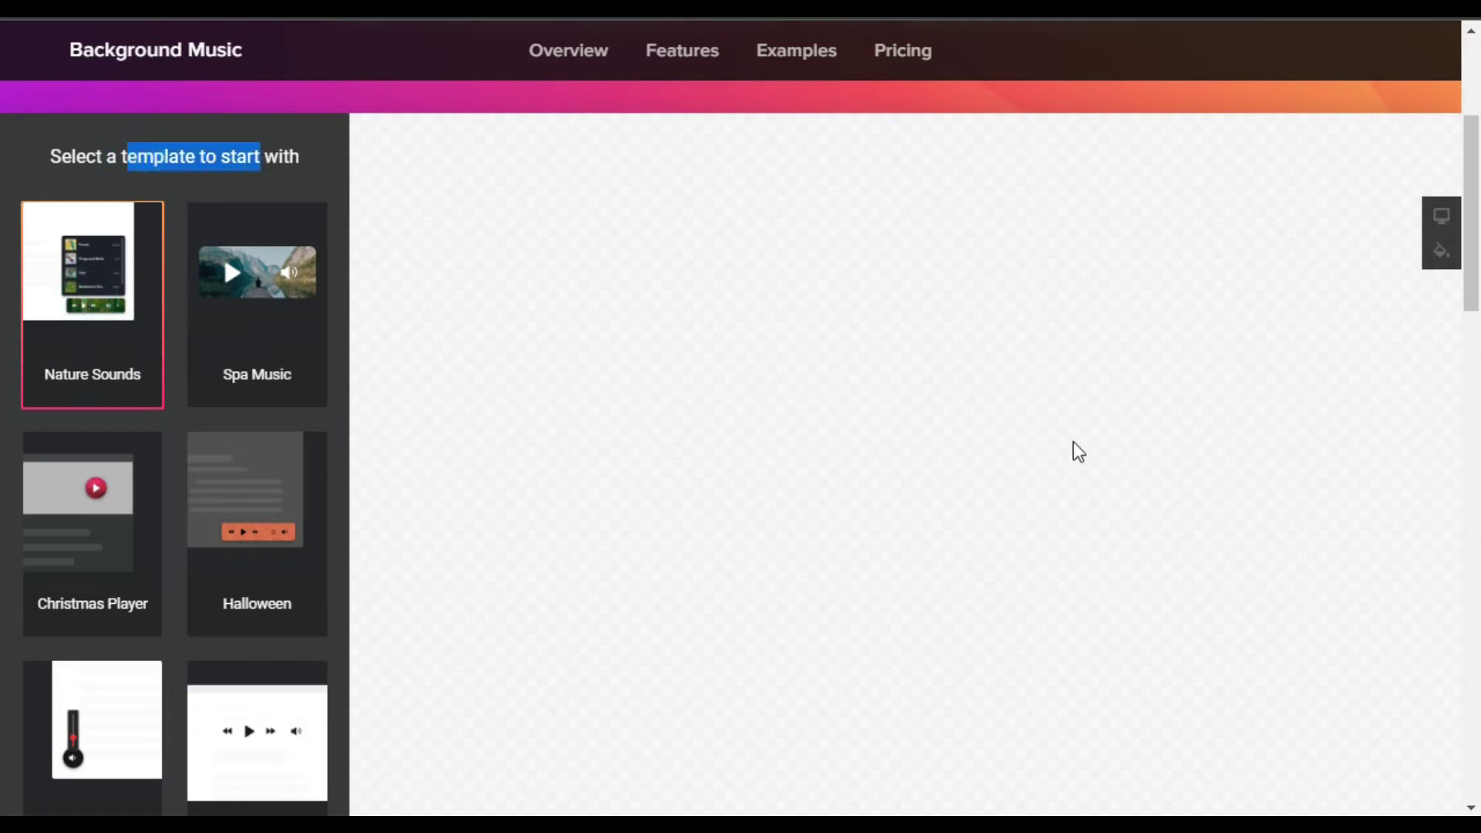
{"action": "scroll", "coordinate": [1072, 450], "scroll_direction": "down", "scroll_amount": 10}
{"action": "scroll", "coordinate": [1071, 452], "scroll_direction": "up", "scroll_amount": 6}
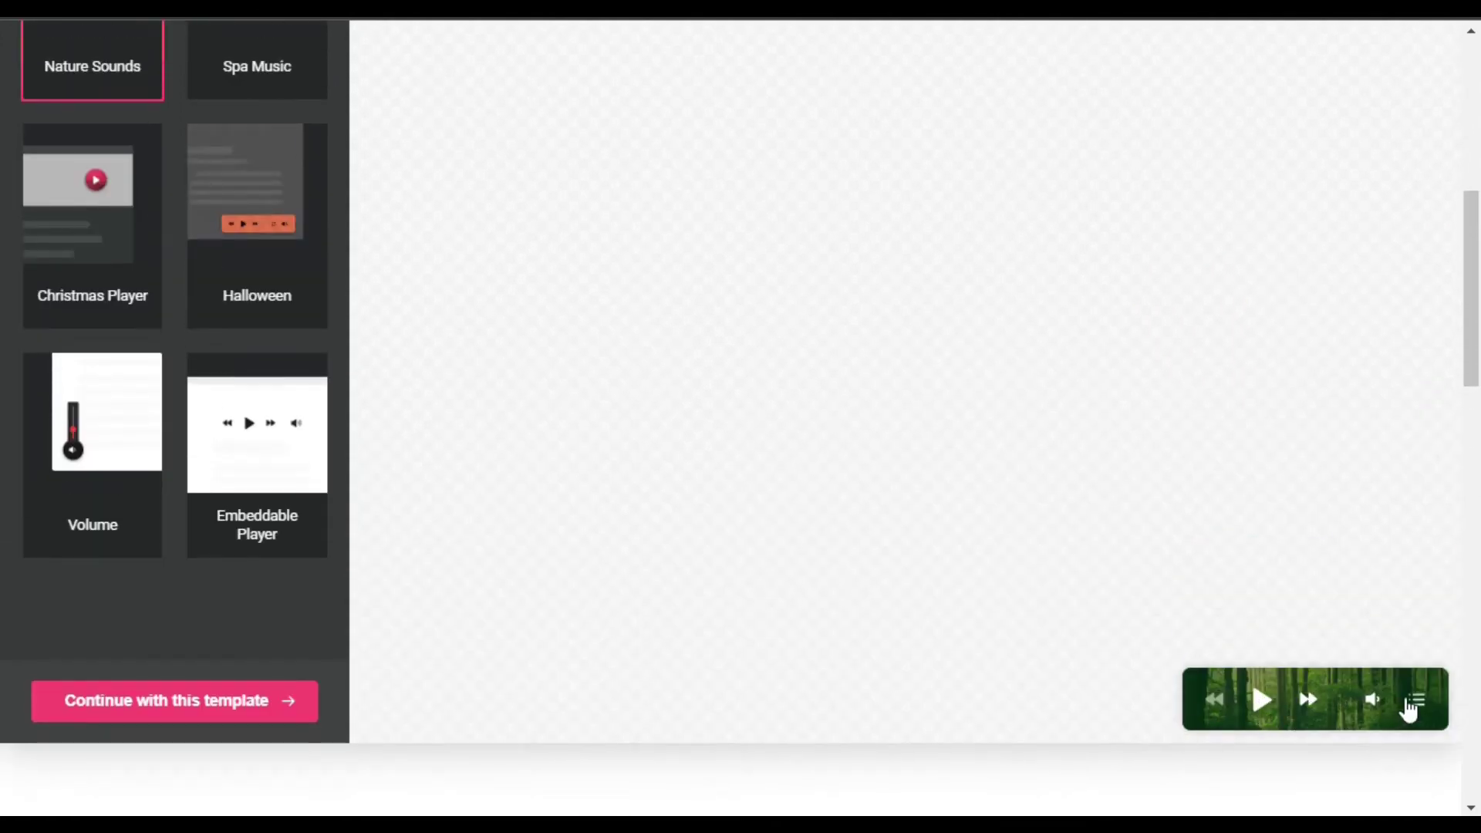
{"action": "left_click", "coordinate": [1417, 703]}
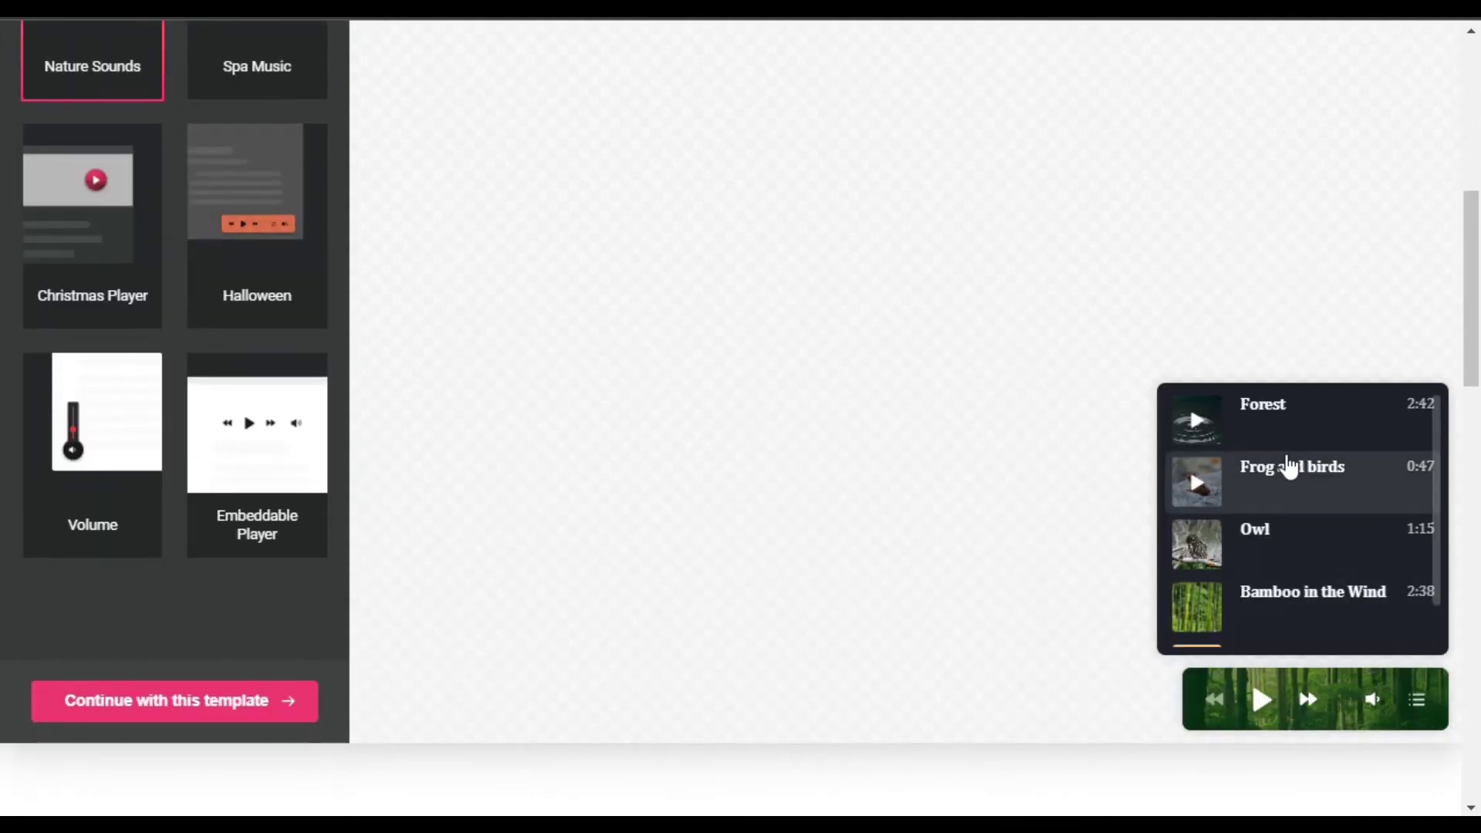
{"action": "scroll", "coordinate": [254, 344], "scroll_direction": "up", "scroll_amount": 8}
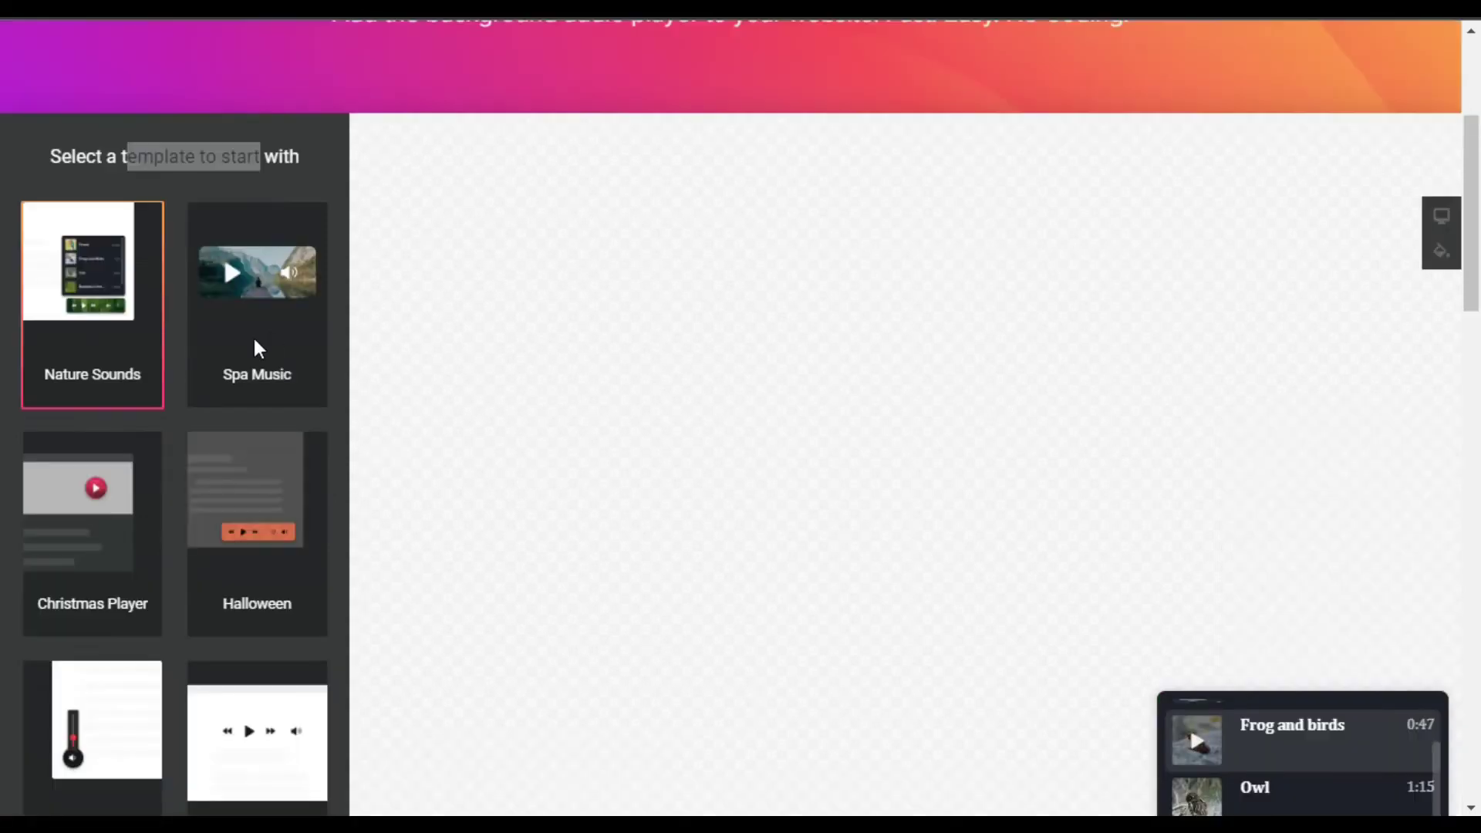
{"action": "left_click", "coordinate": [278, 628]}
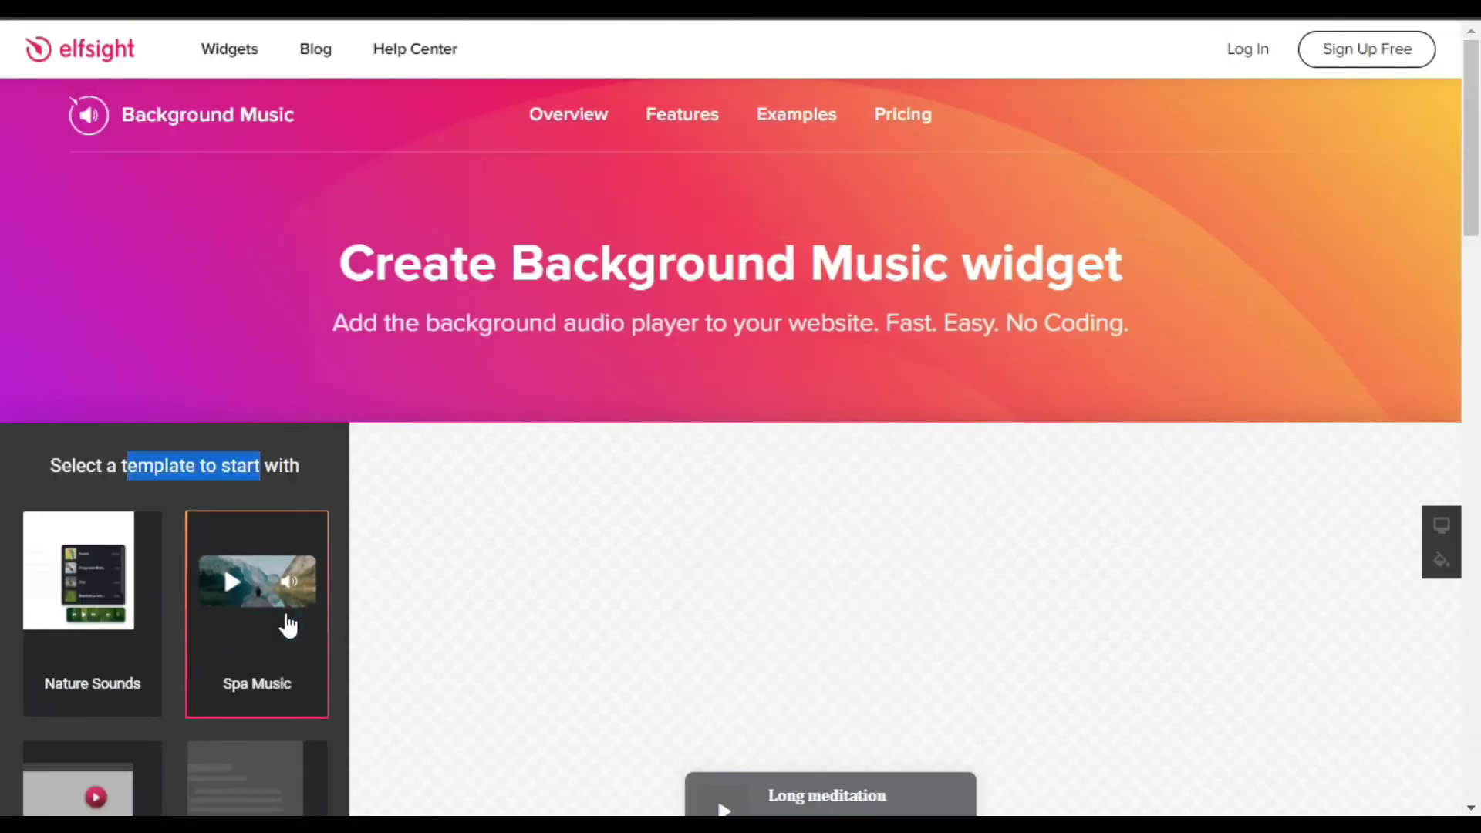
{"action": "scroll", "coordinate": [723, 506], "scroll_direction": "down", "scroll_amount": 3}
{"action": "scroll", "coordinate": [886, 694], "scroll_direction": "down", "scroll_amount": 4}
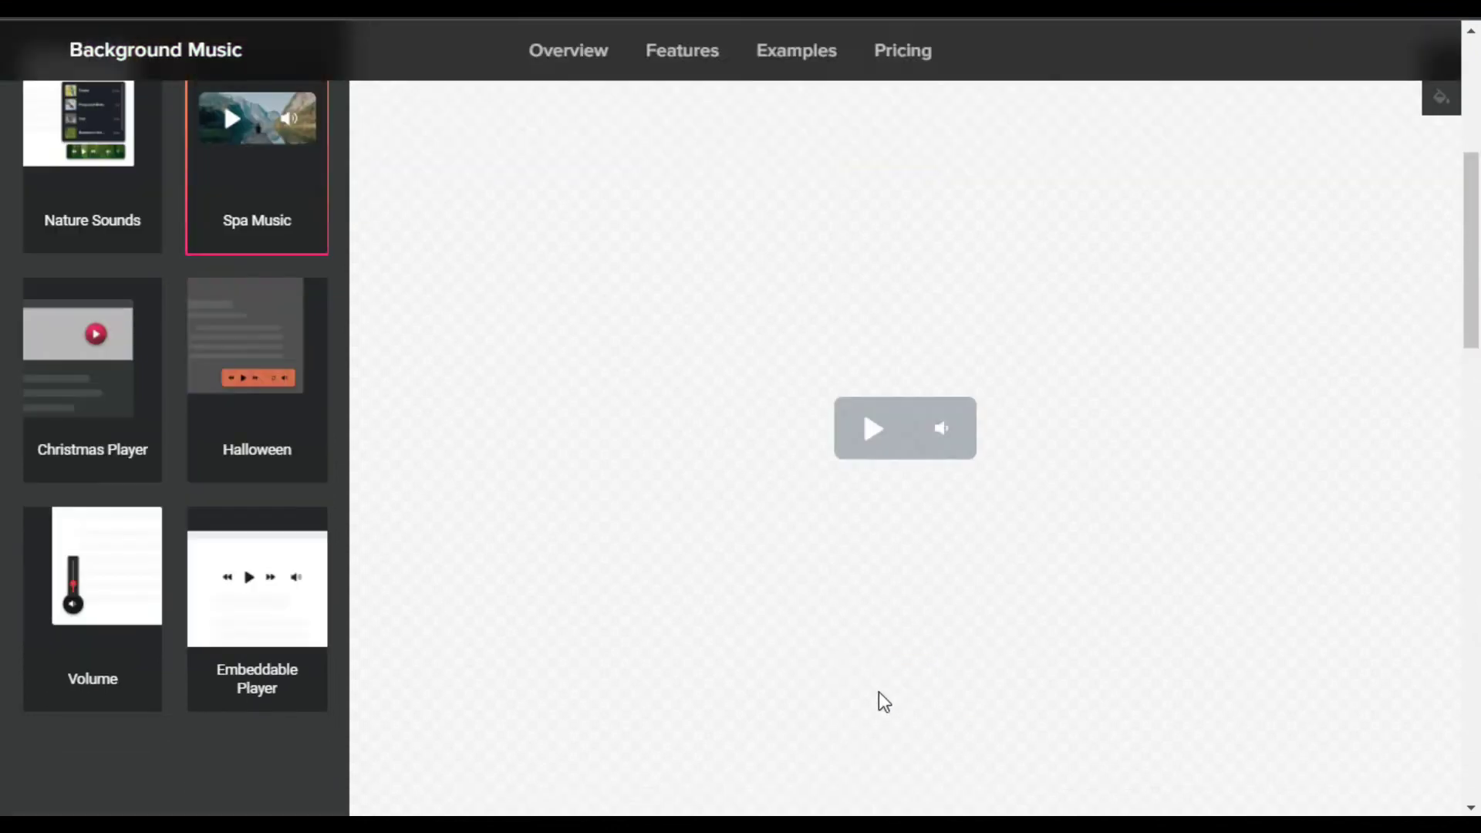
- Preview the Christmas Player, Volume and Embeddable Player templates, pausing the Christmas music
{"action": "mouse_move", "coordinate": [962, 409]}
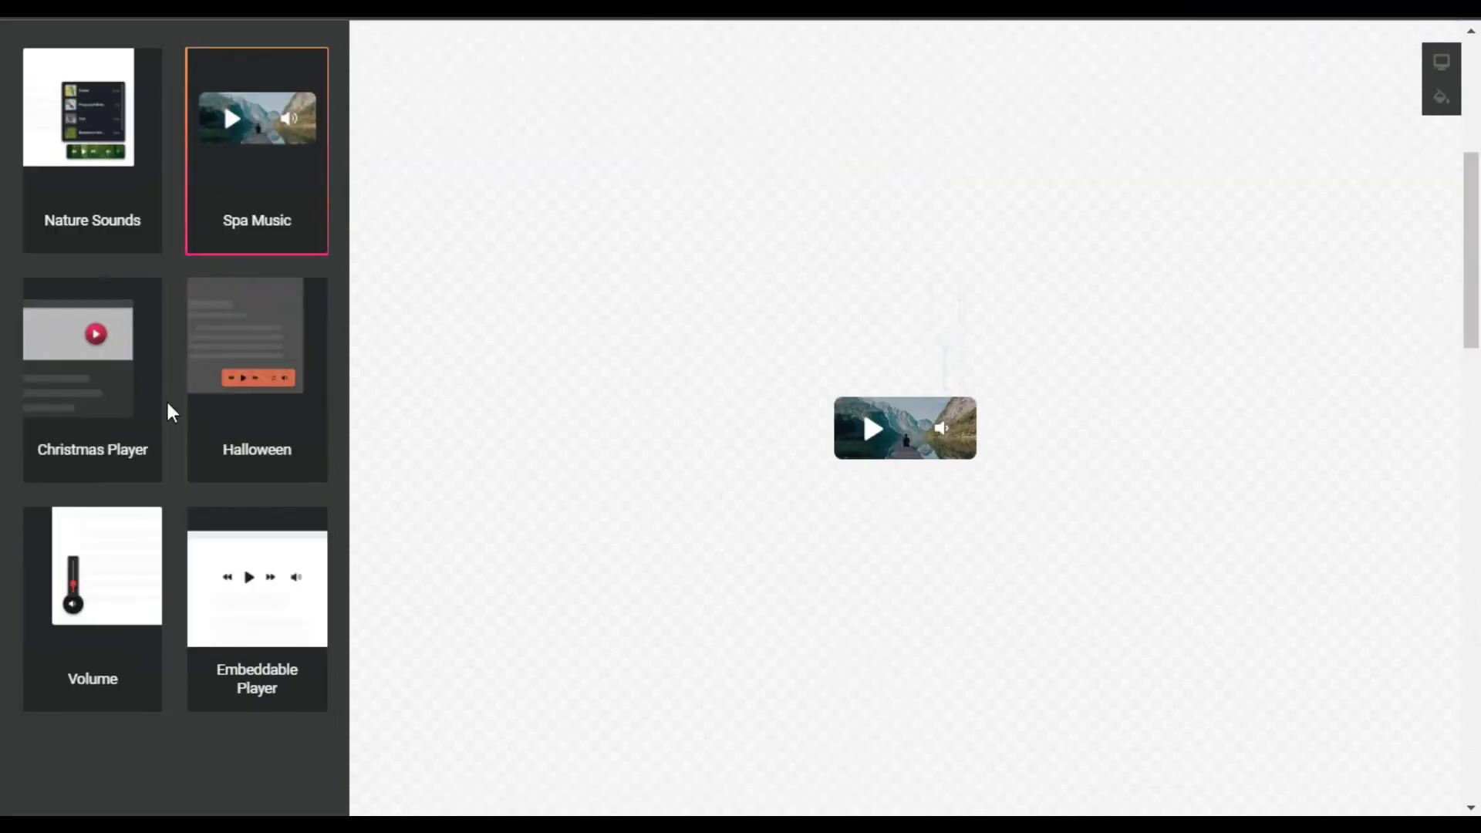
{"action": "left_click", "coordinate": [48, 368]}
{"action": "scroll", "coordinate": [869, 456], "scroll_direction": "up", "scroll_amount": 6}
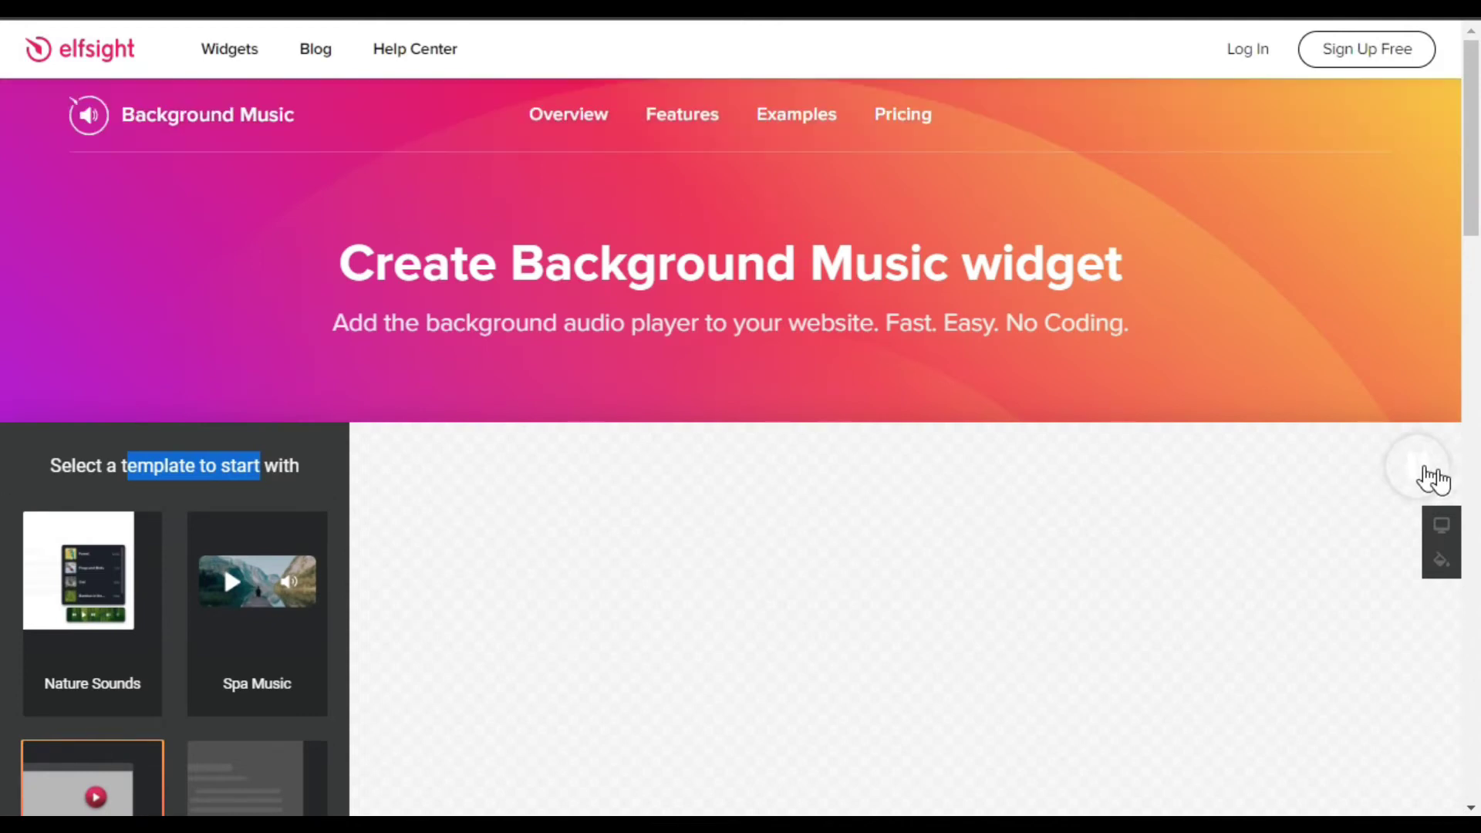
{"action": "scroll", "coordinate": [1464, 247], "scroll_direction": "down", "scroll_amount": 2}
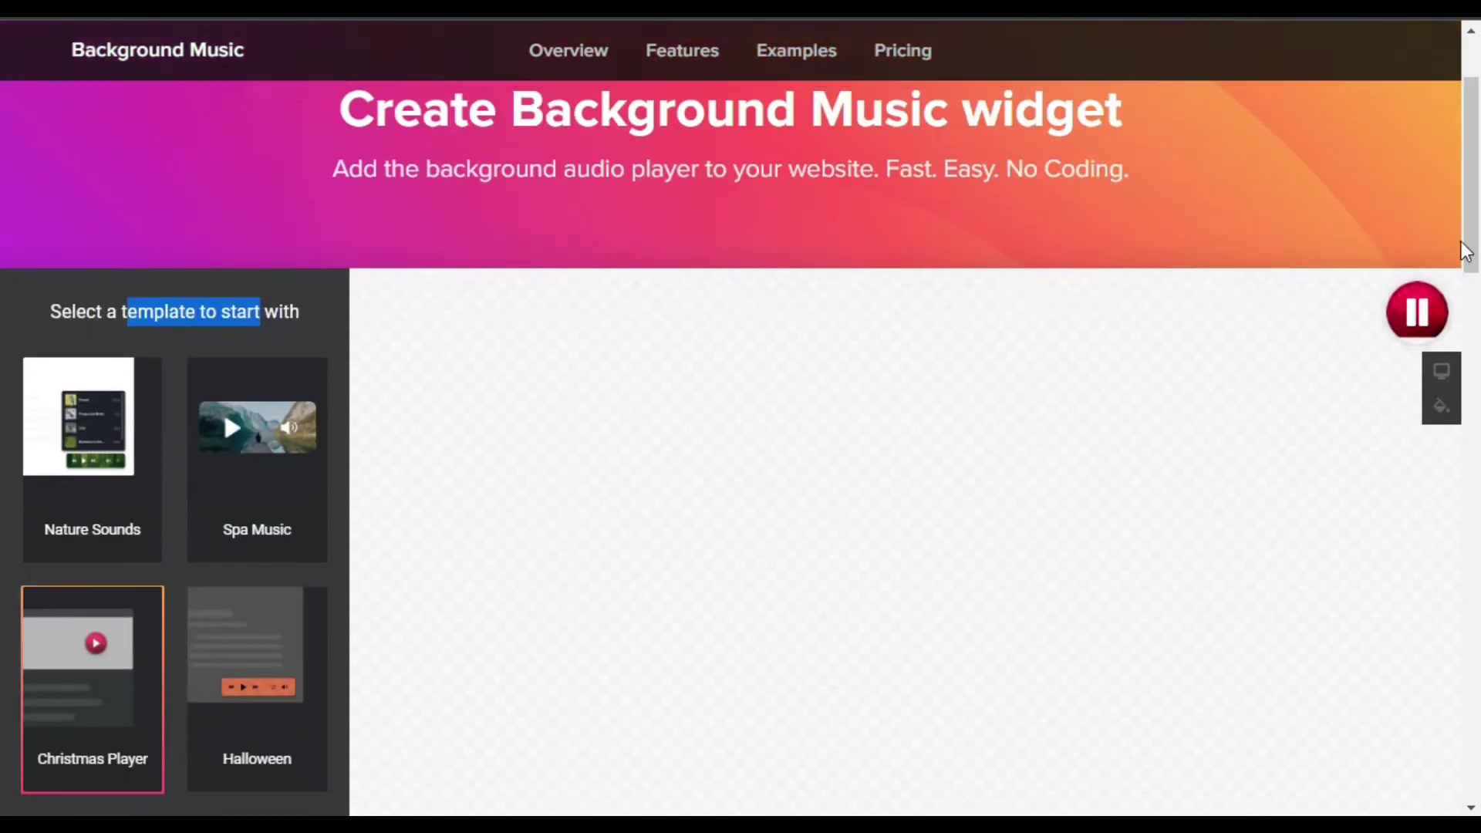
{"action": "left_click", "coordinate": [1423, 313]}
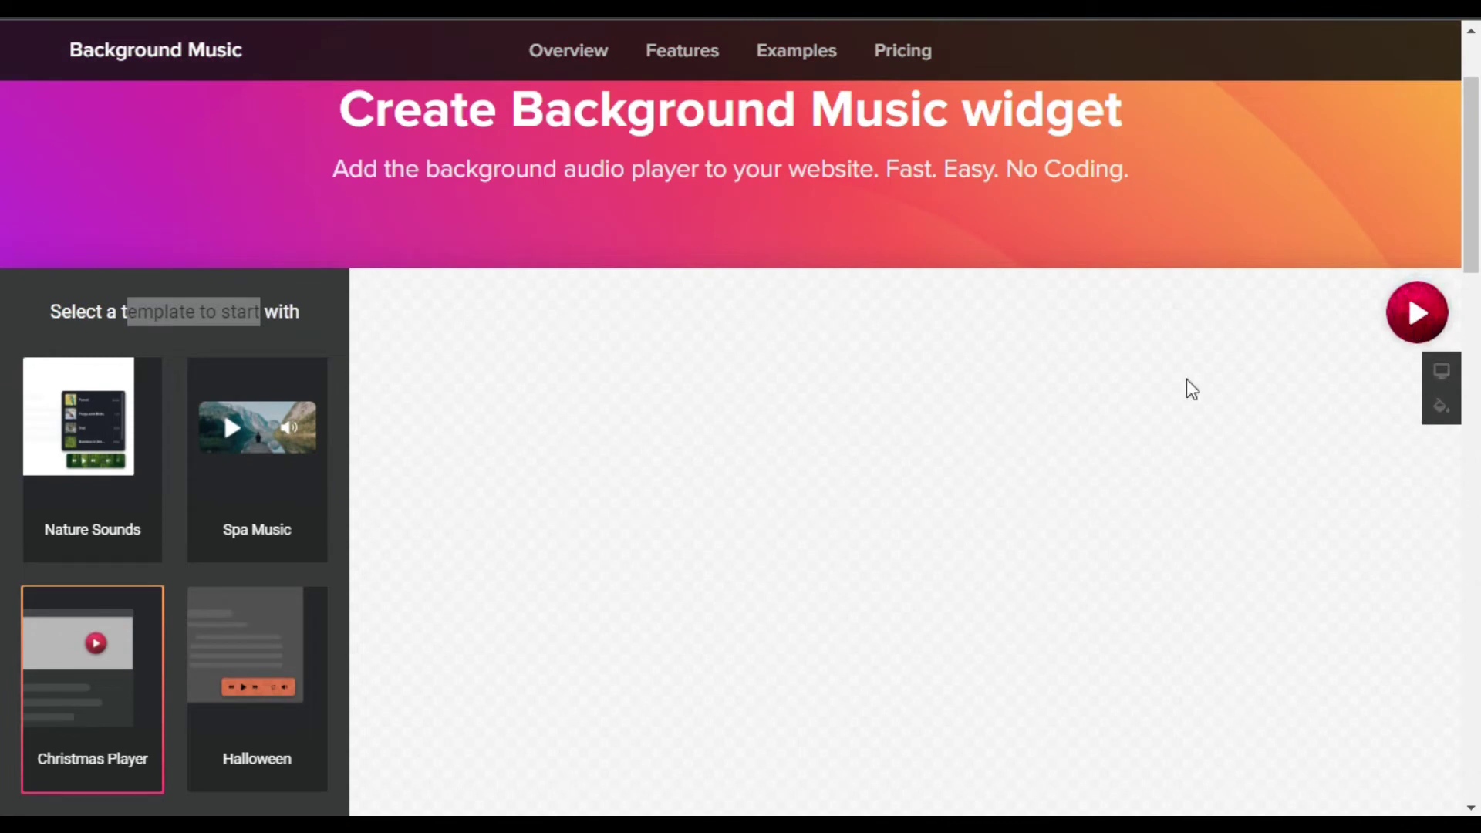
{"action": "scroll", "coordinate": [831, 474], "scroll_direction": "down", "scroll_amount": 2}
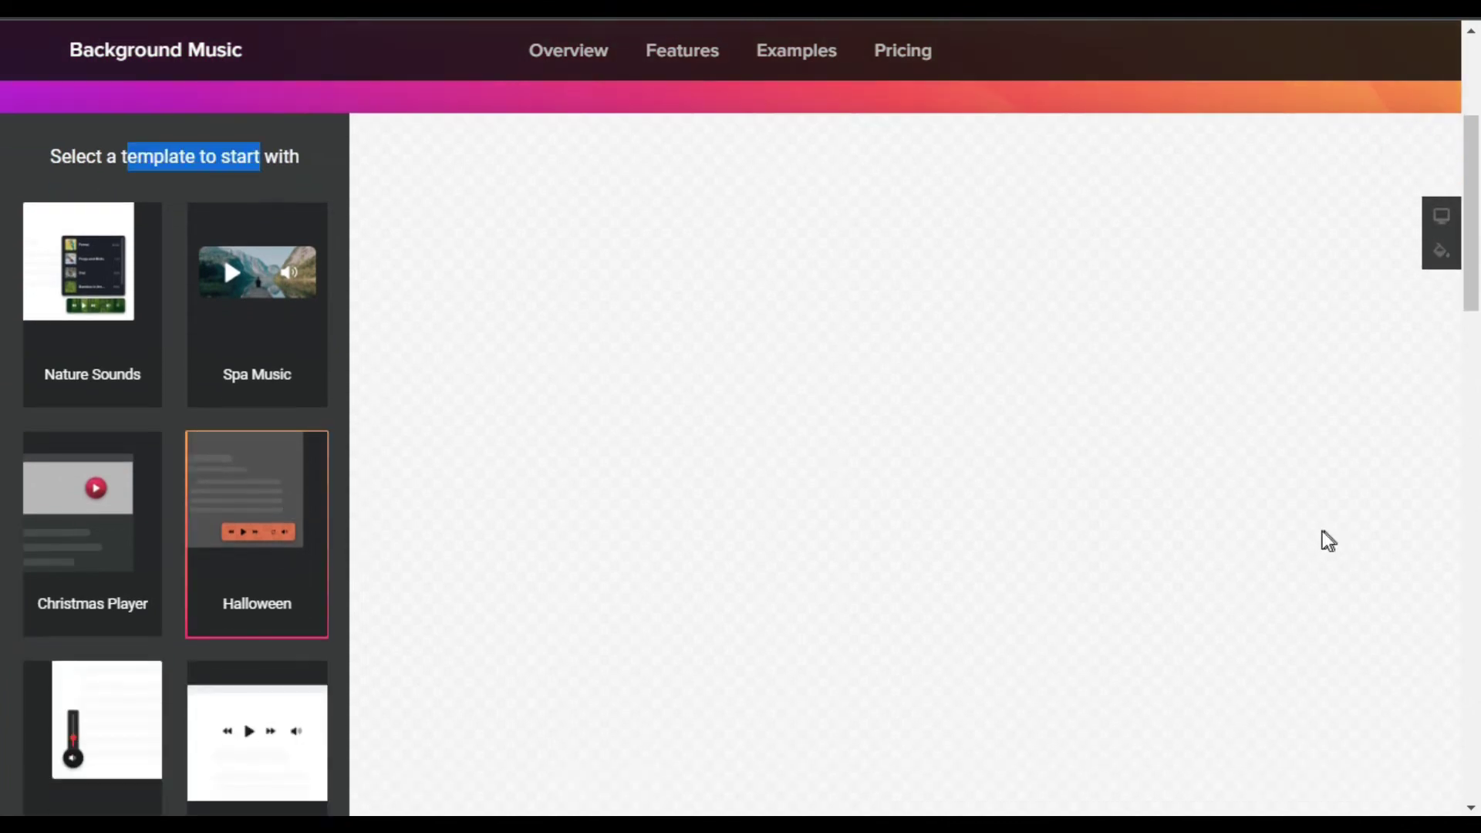
{"action": "scroll", "coordinate": [1322, 539], "scroll_direction": "down", "scroll_amount": 6}
{"action": "scroll", "coordinate": [1312, 529], "scroll_direction": "up", "scroll_amount": 2}
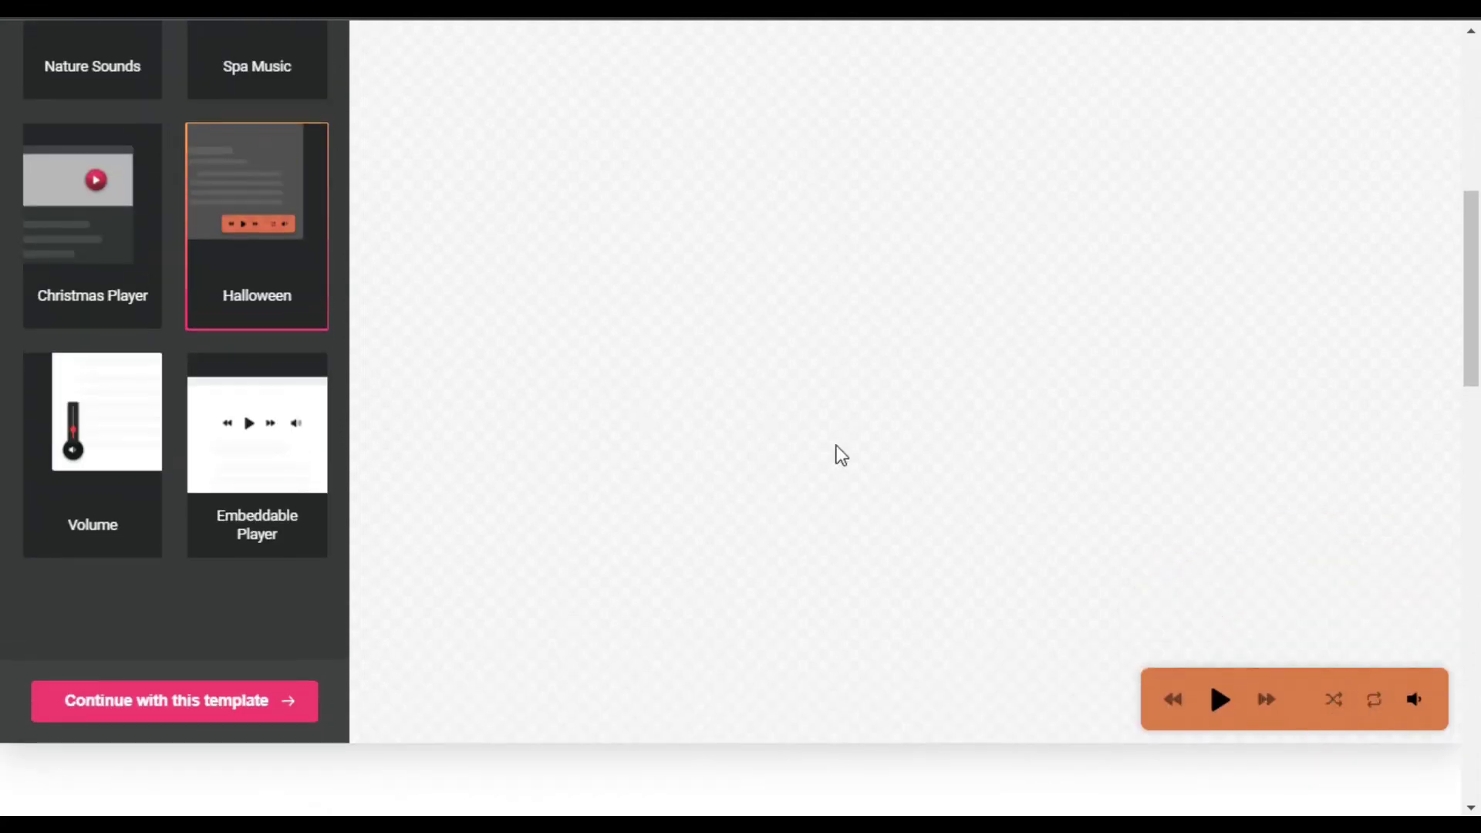
{"action": "left_click", "coordinate": [83, 433]}
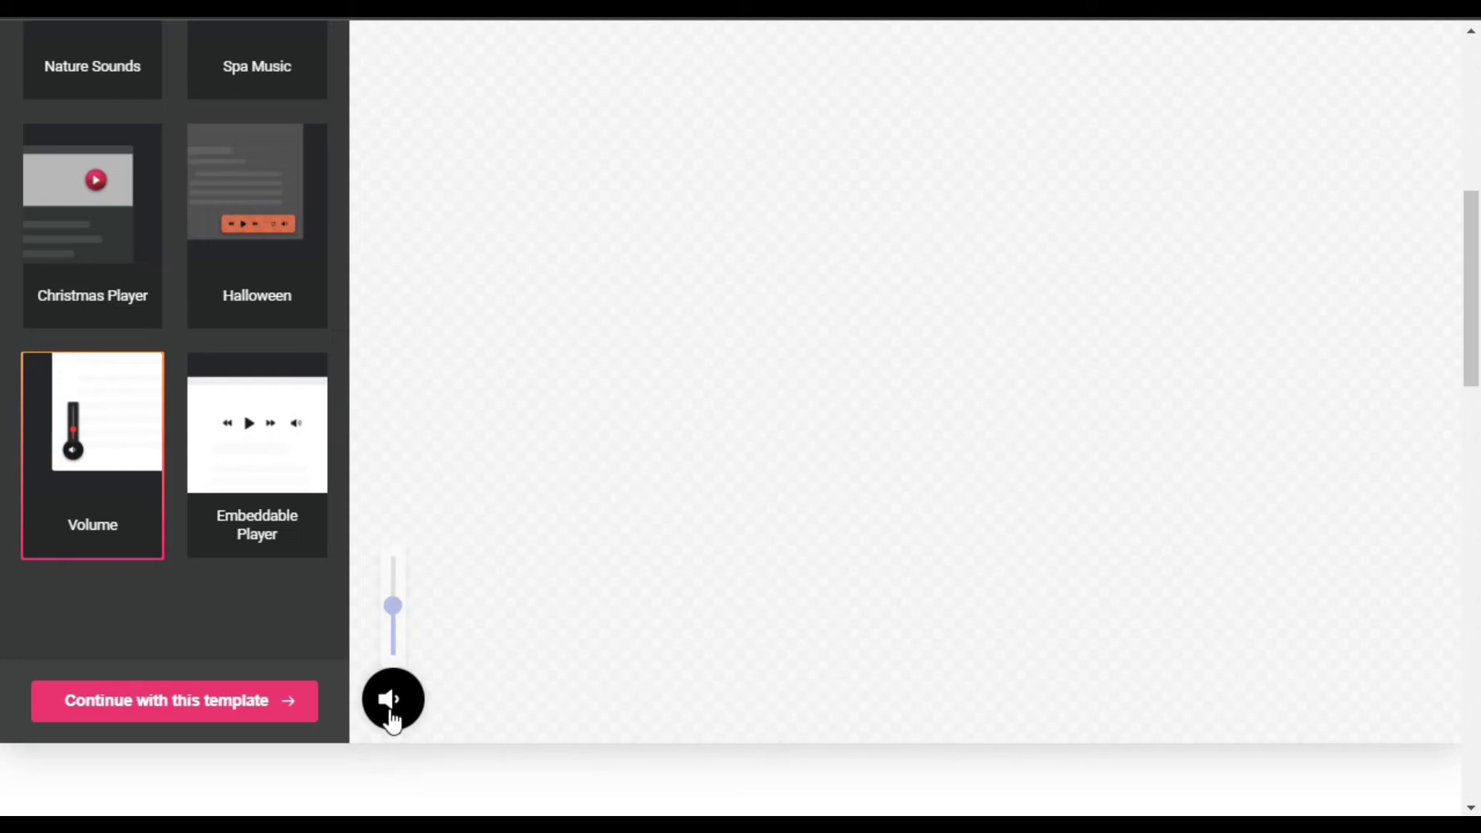
{"action": "left_click", "coordinate": [242, 492]}
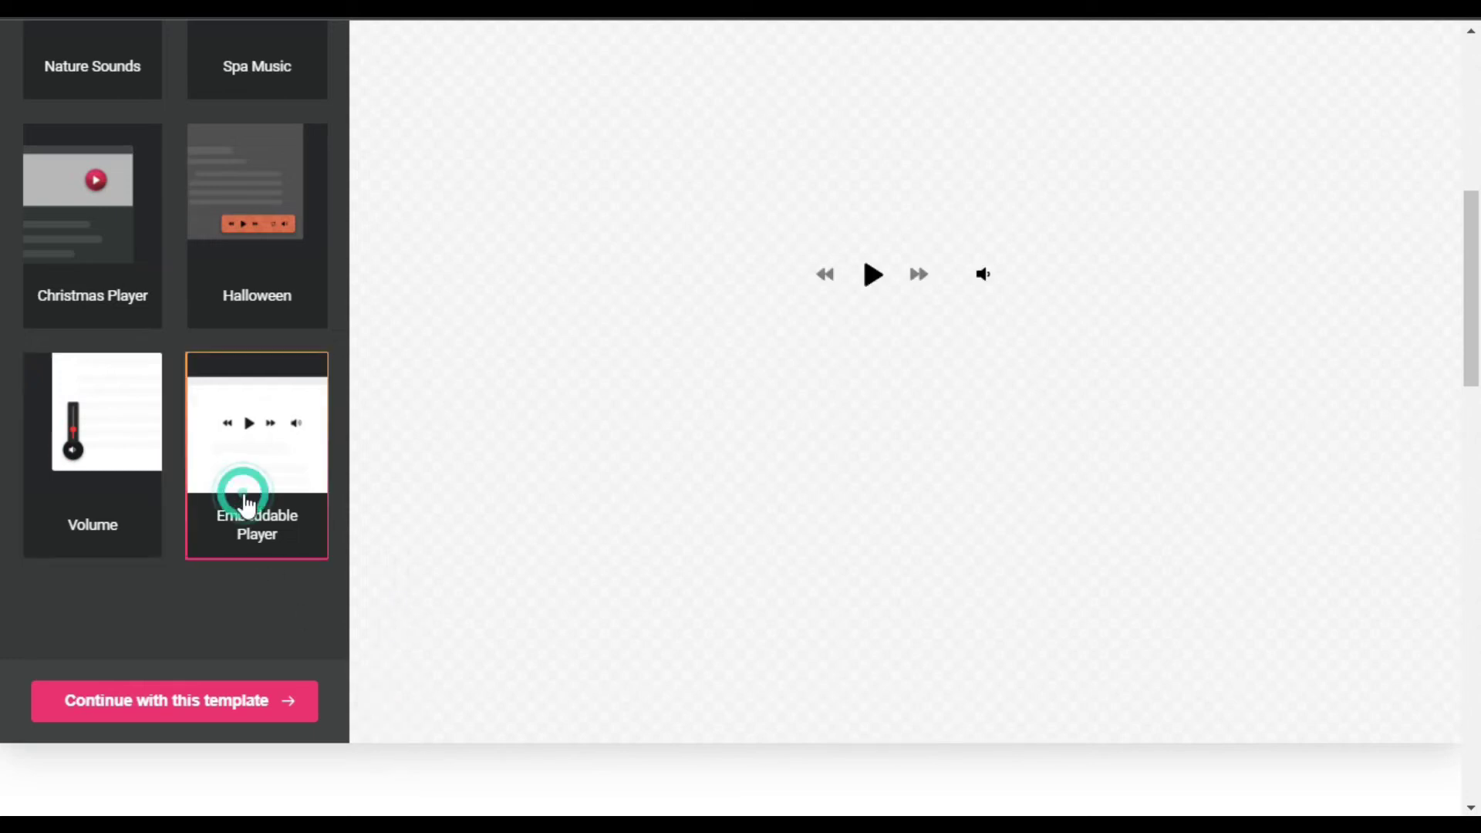
{"action": "scroll", "coordinate": [859, 448], "scroll_direction": "up", "scroll_amount": 4}
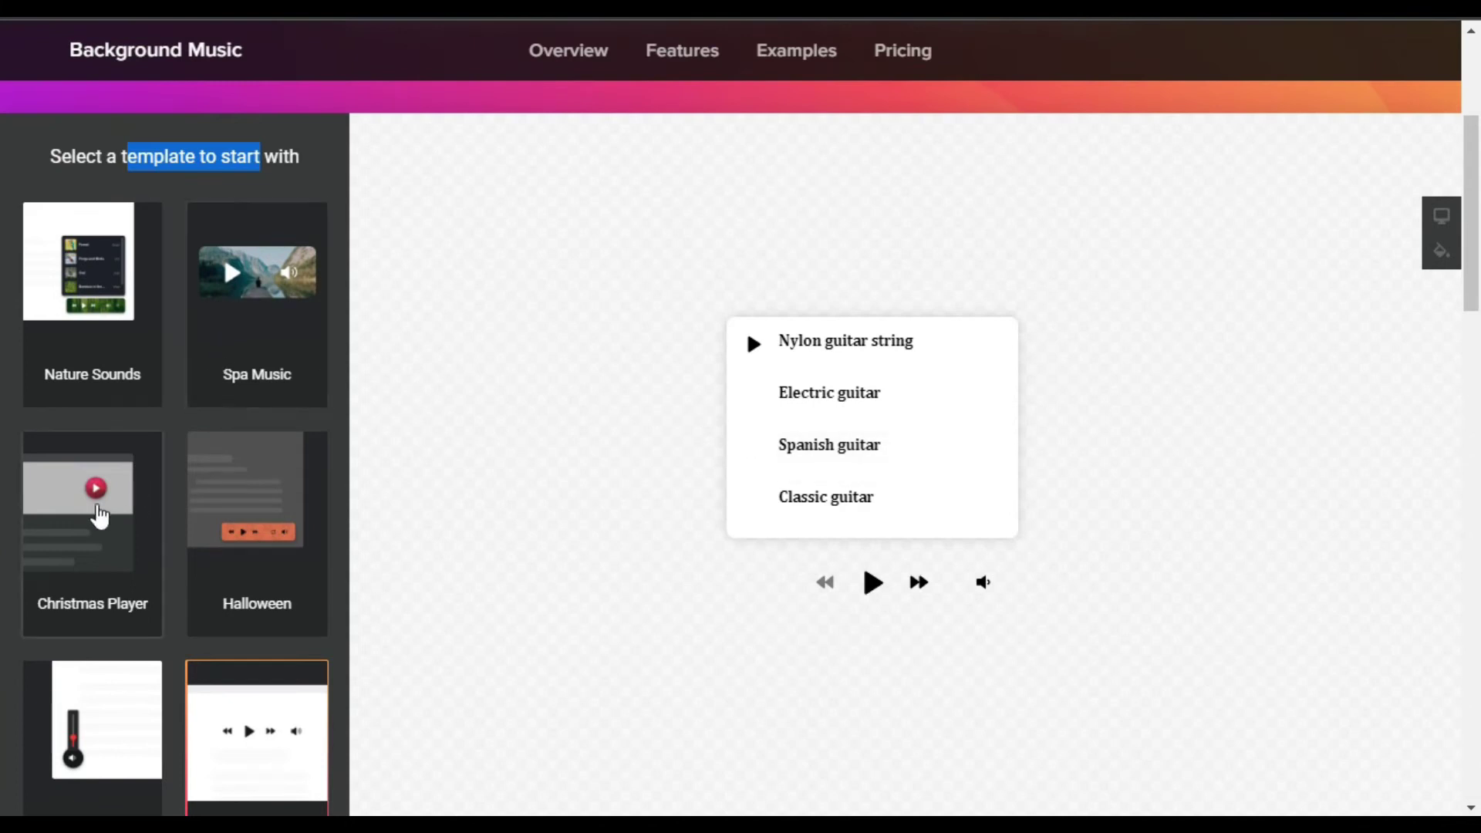
- Select the Christmas Player template, stop its music and continue with it
{"action": "left_click", "coordinate": [99, 515]}
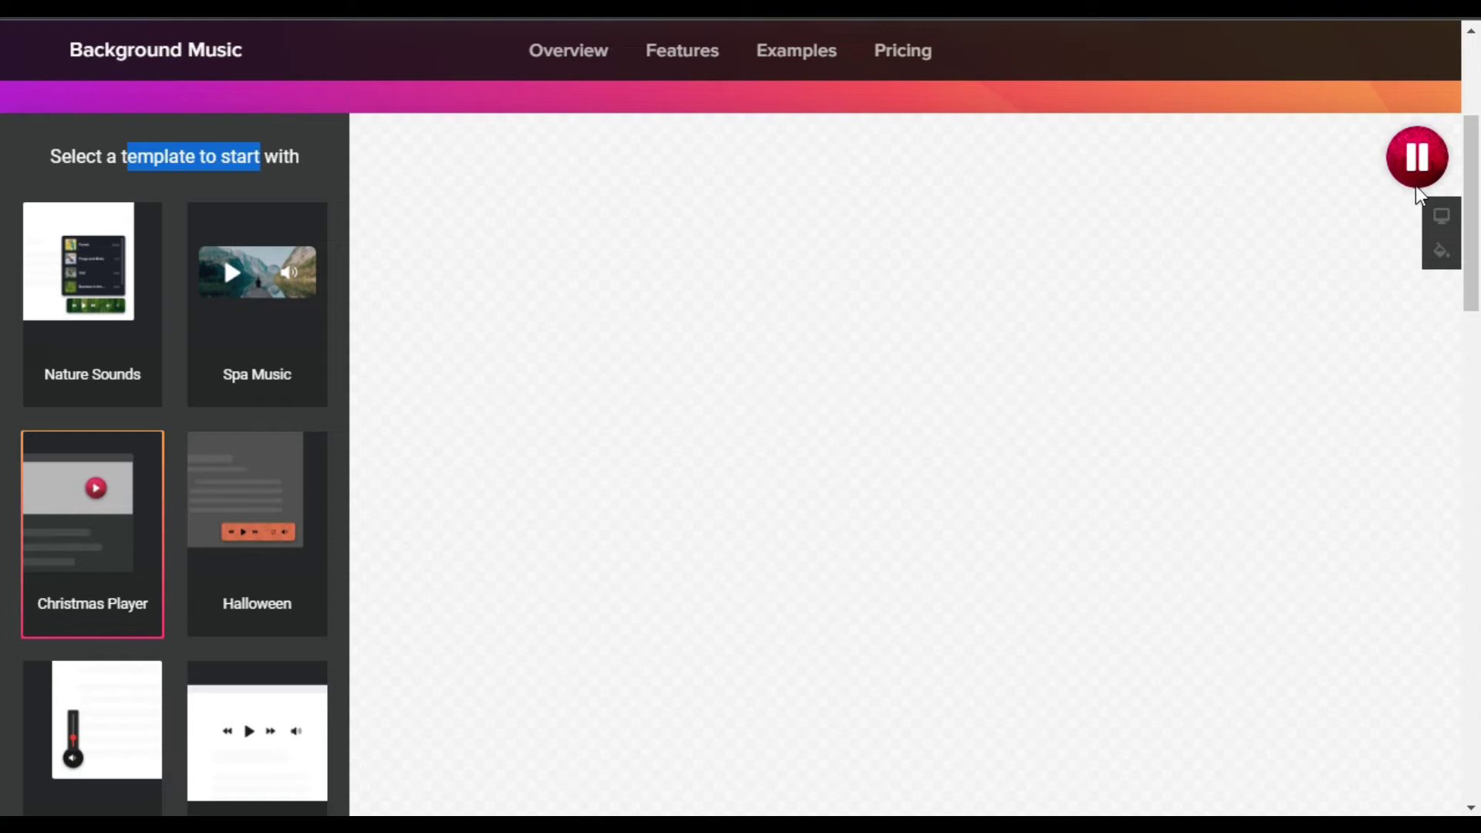
{"action": "left_click", "coordinate": [1417, 157]}
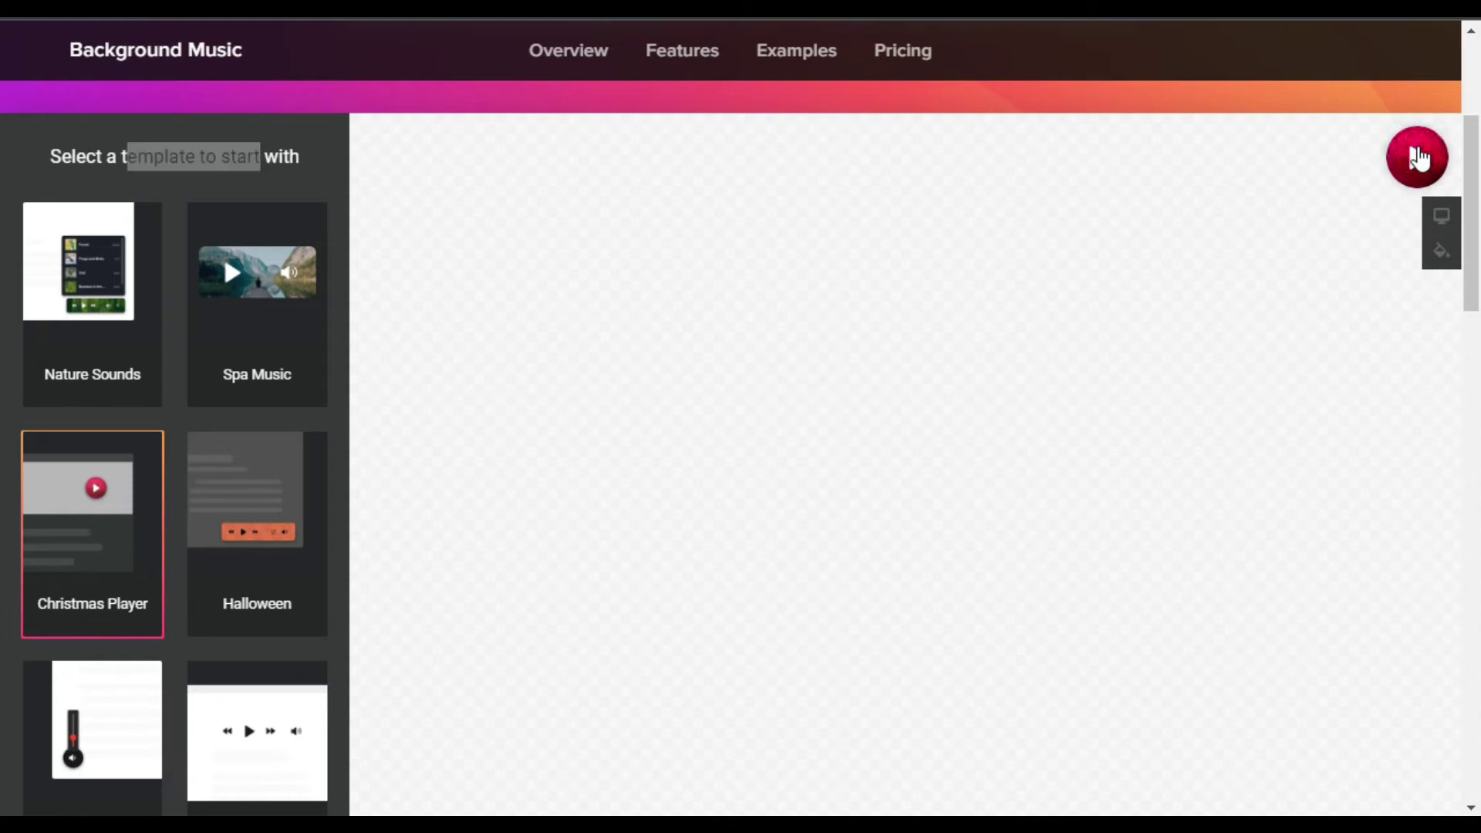
{"action": "scroll", "coordinate": [208, 584], "scroll_direction": "down", "scroll_amount": 5}
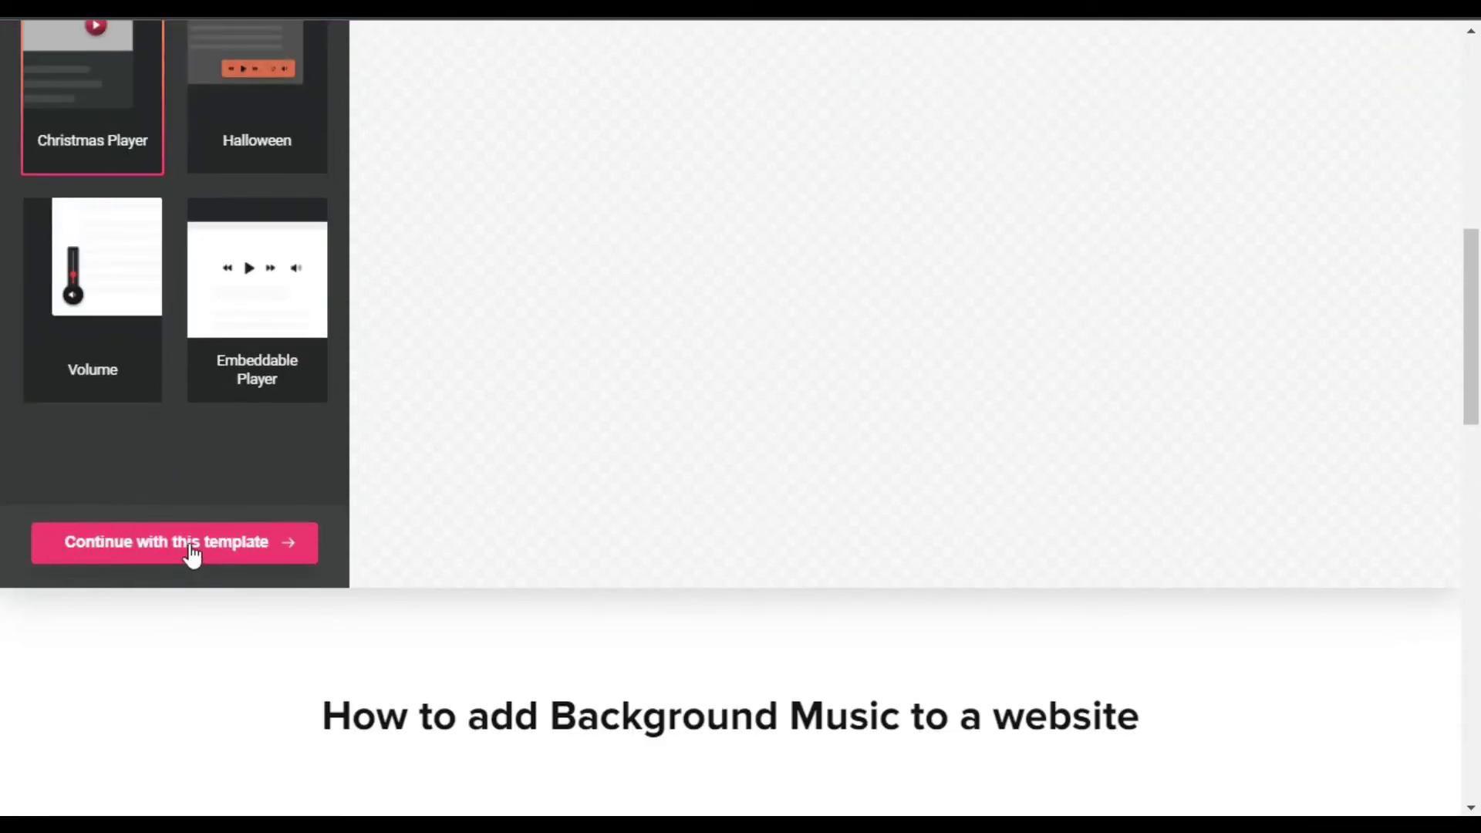
{"action": "left_click", "coordinate": [214, 550]}
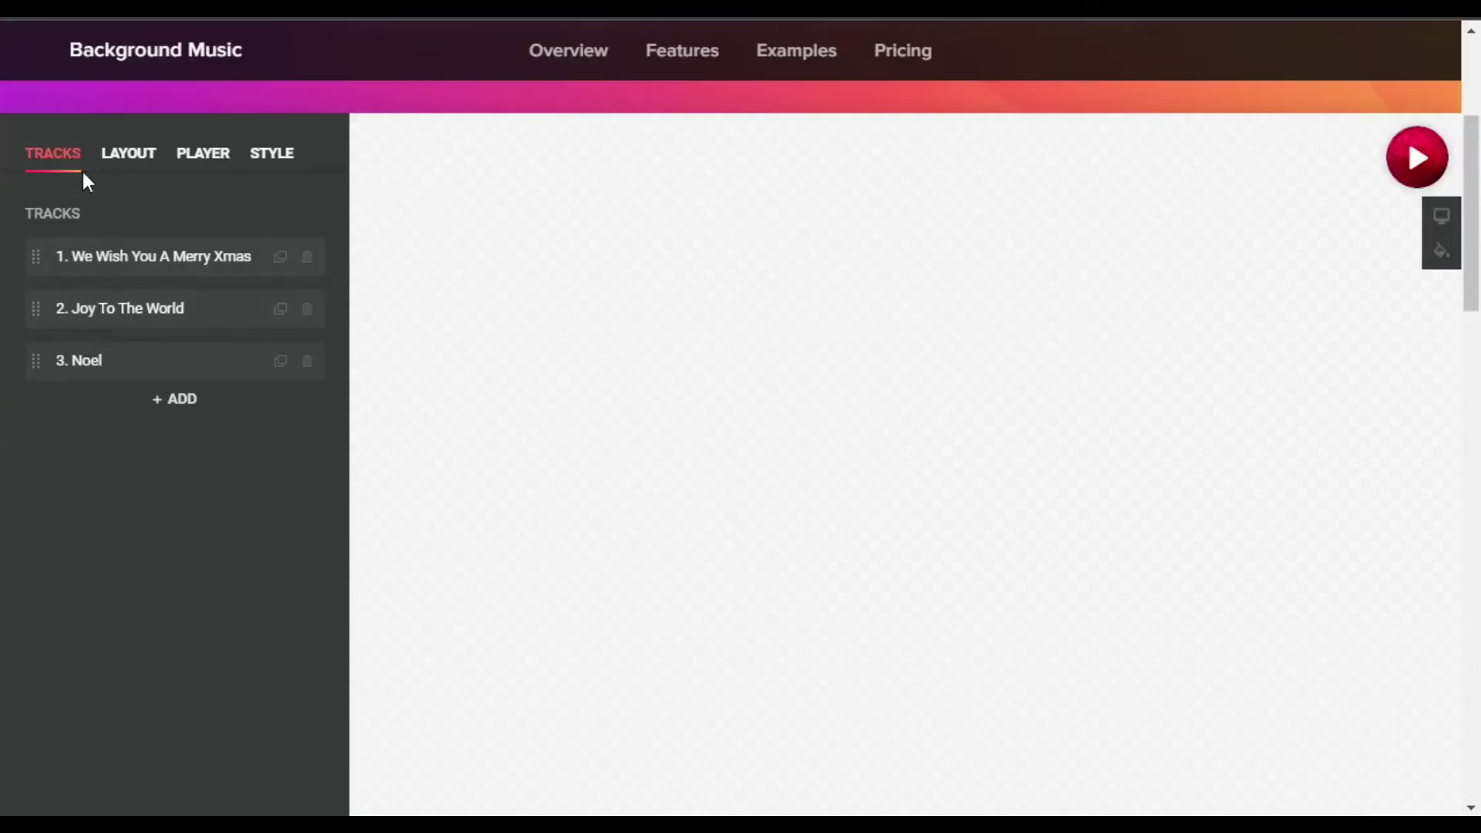
- Inspect the first track's audio file options, including URL import, then return to the tracks list
{"action": "left_click", "coordinate": [157, 257]}
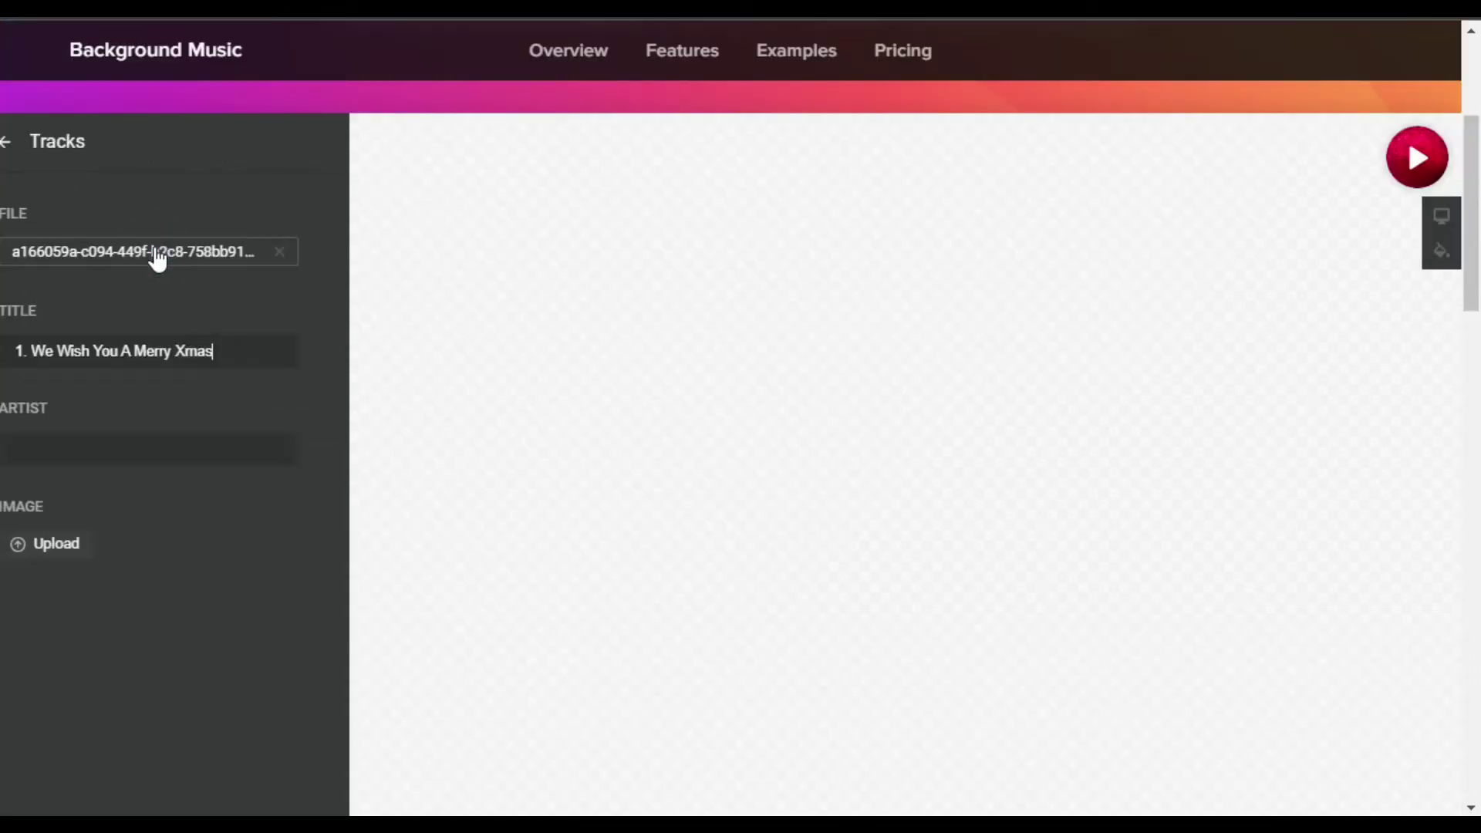
{"action": "left_click", "coordinate": [33, 142]}
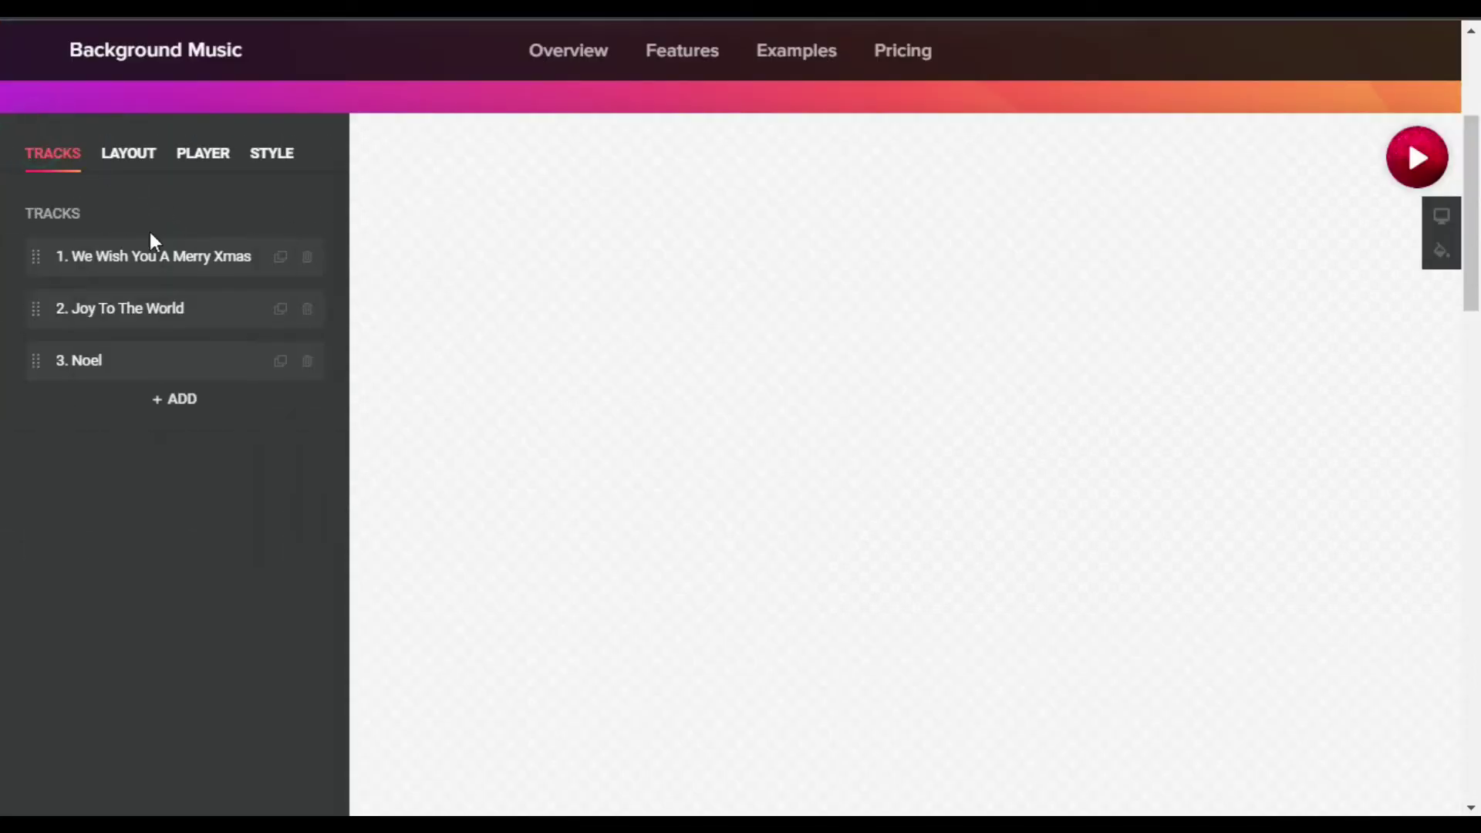
{"action": "left_click", "coordinate": [147, 237]}
{"action": "left_click", "coordinate": [200, 255]}
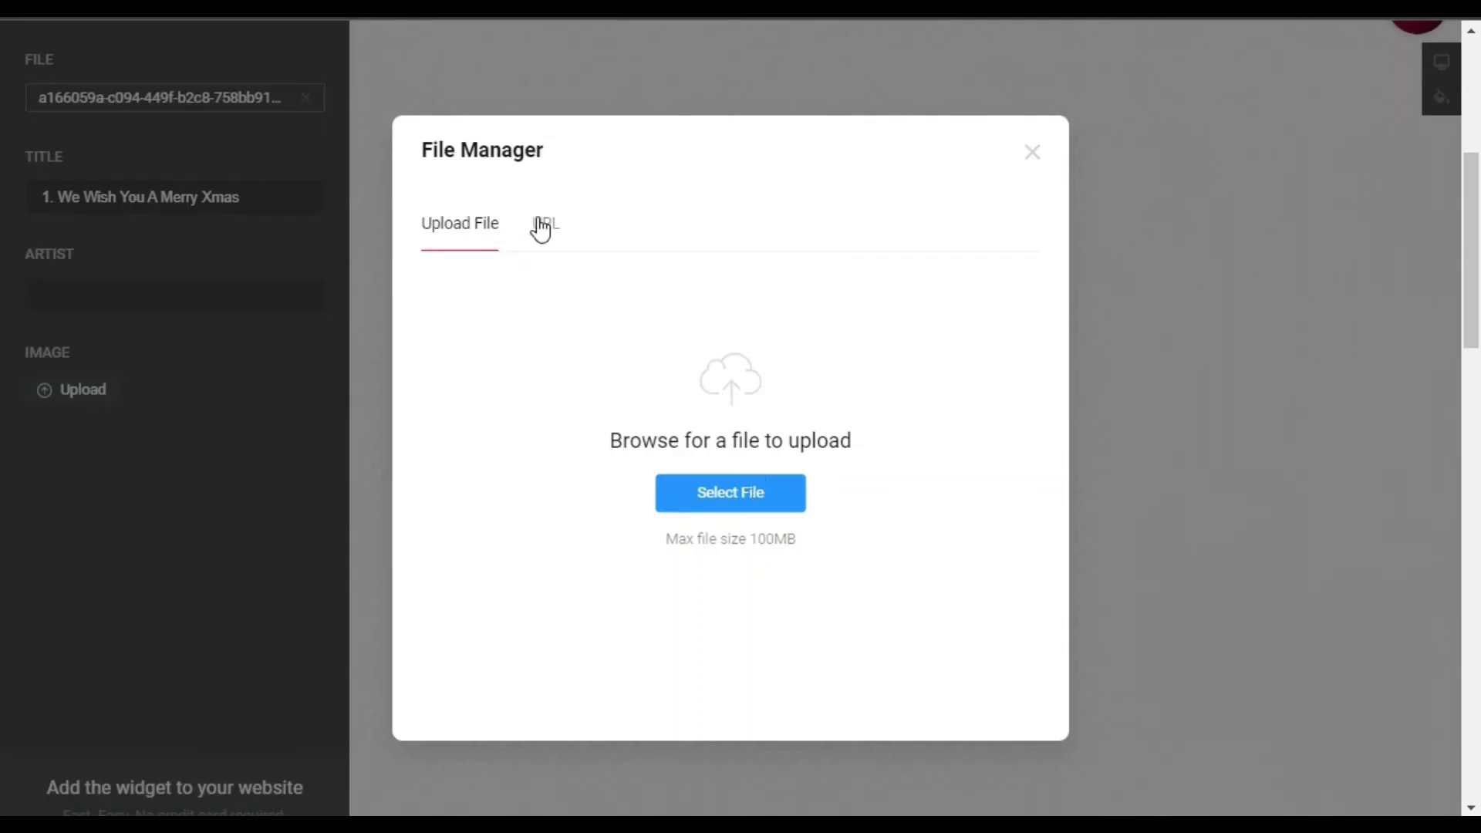
{"action": "left_click", "coordinate": [543, 226]}
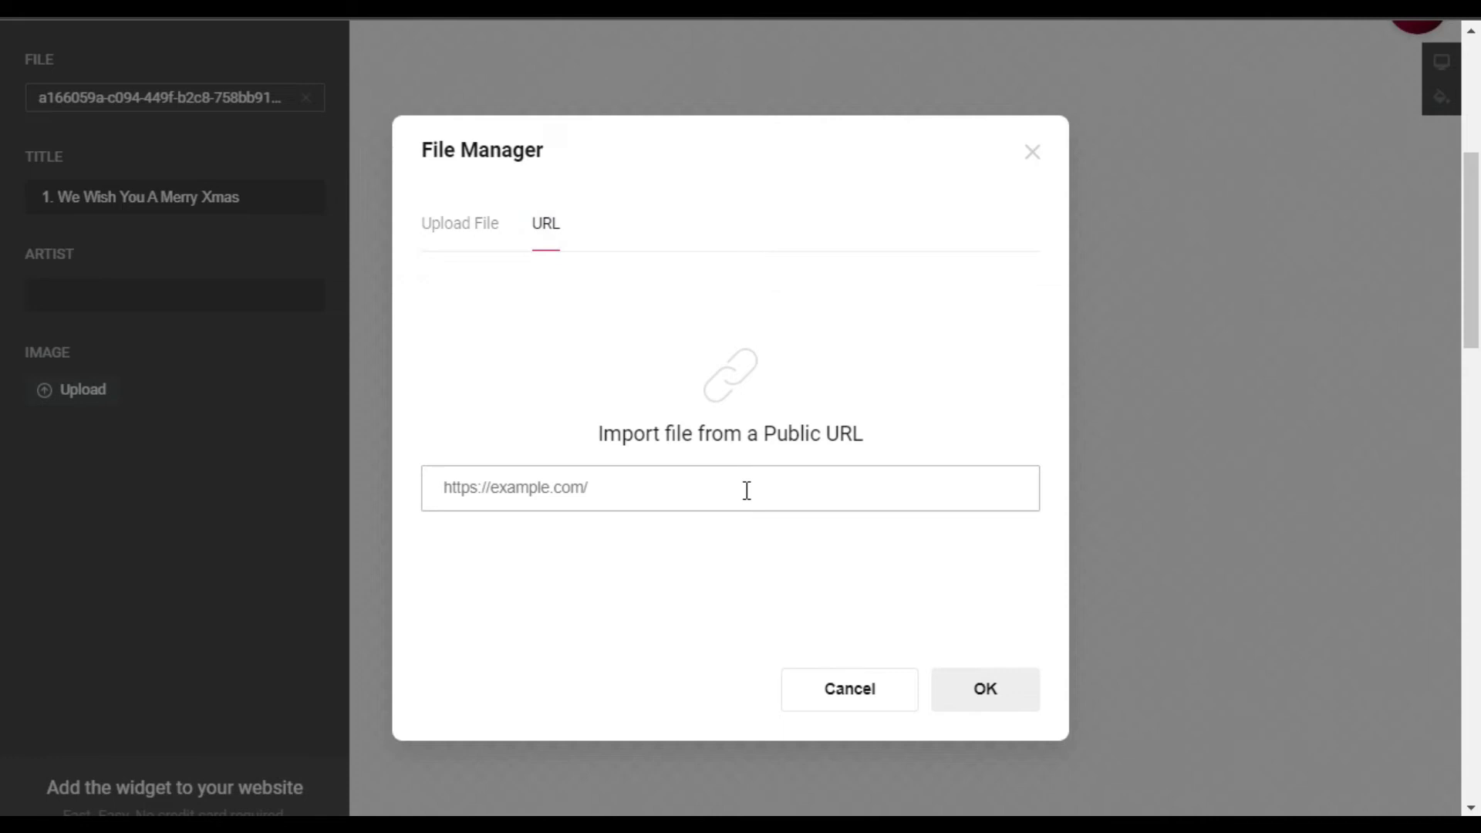
{"action": "left_click", "coordinate": [1033, 149]}
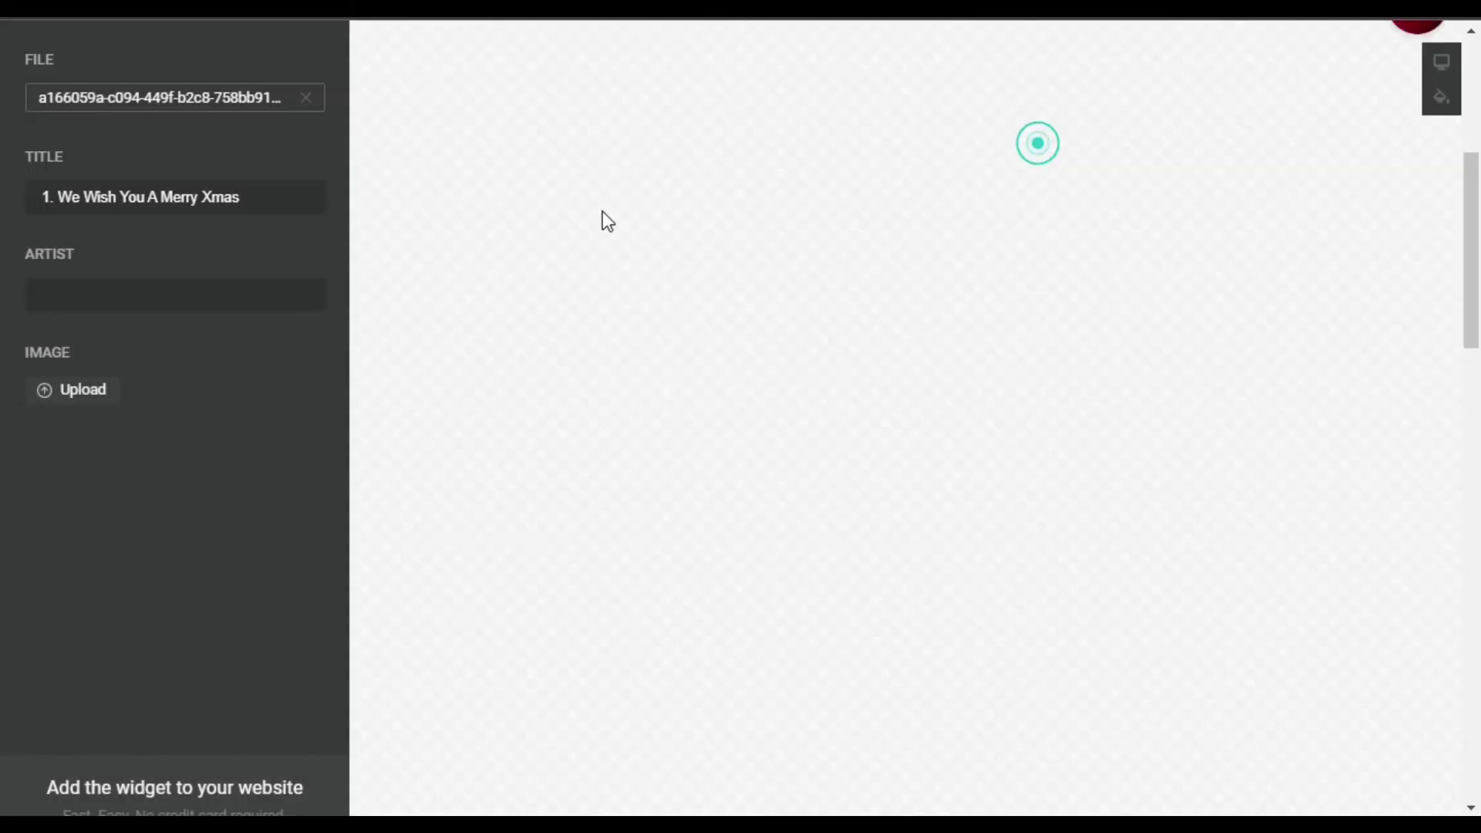
{"action": "left_click", "coordinate": [31, 298]}
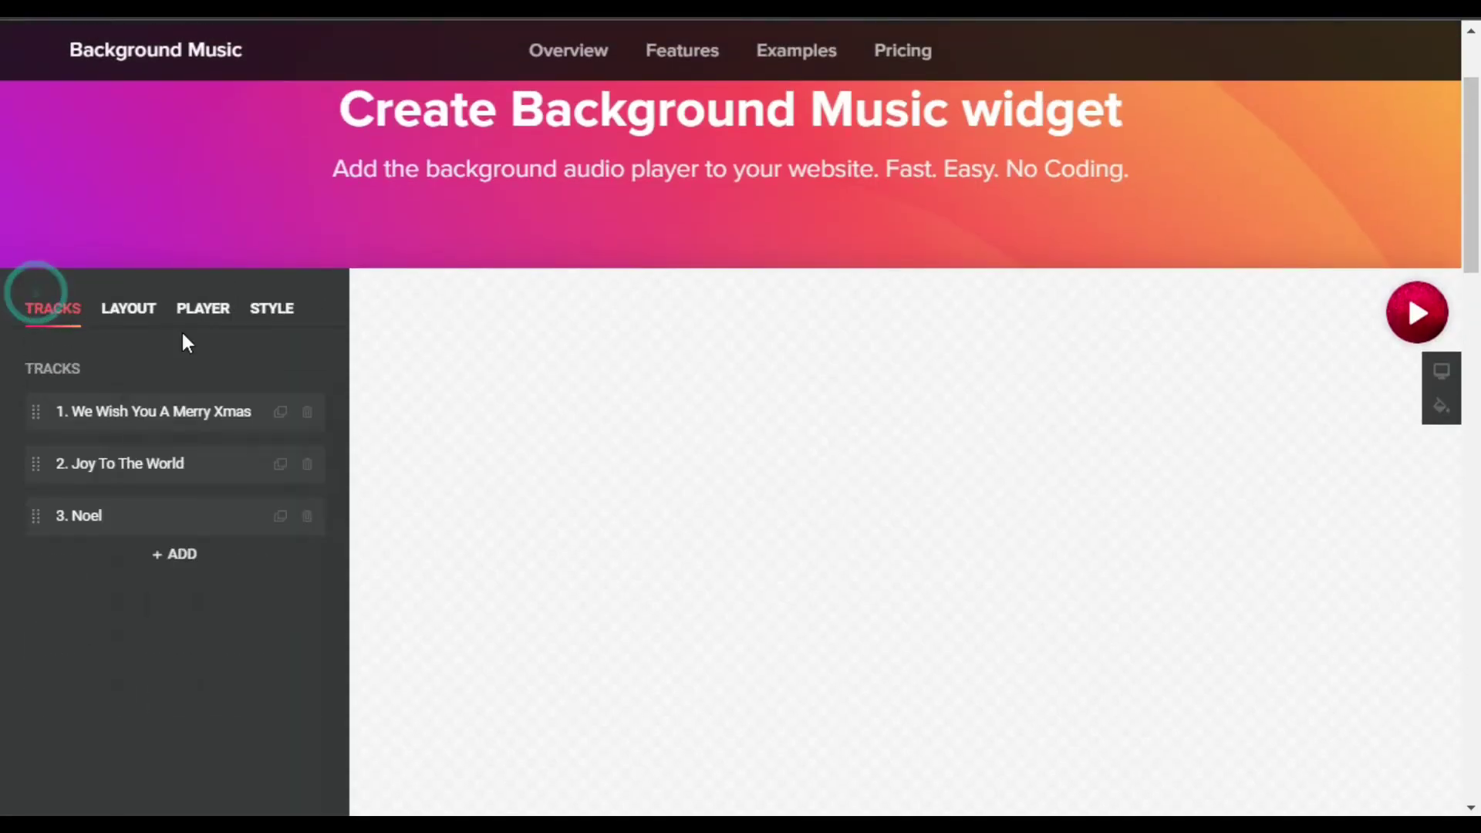
- Keep the Floating layout and set the player Position to Bottom Right
{"action": "left_click", "coordinate": [120, 307]}
{"action": "scroll", "coordinate": [206, 464], "scroll_direction": "down", "scroll_amount": 2}
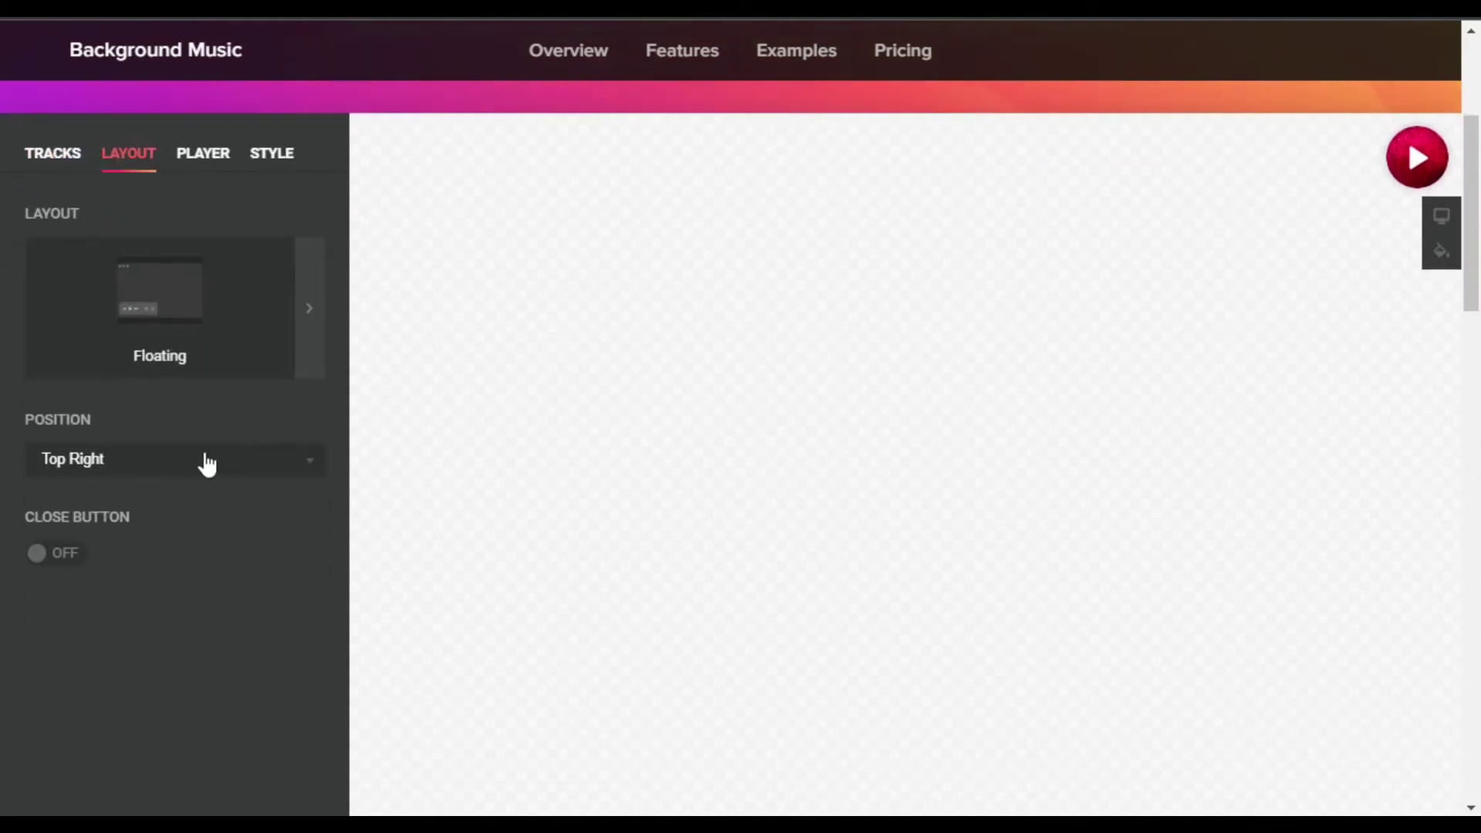
{"action": "left_click", "coordinate": [308, 324]}
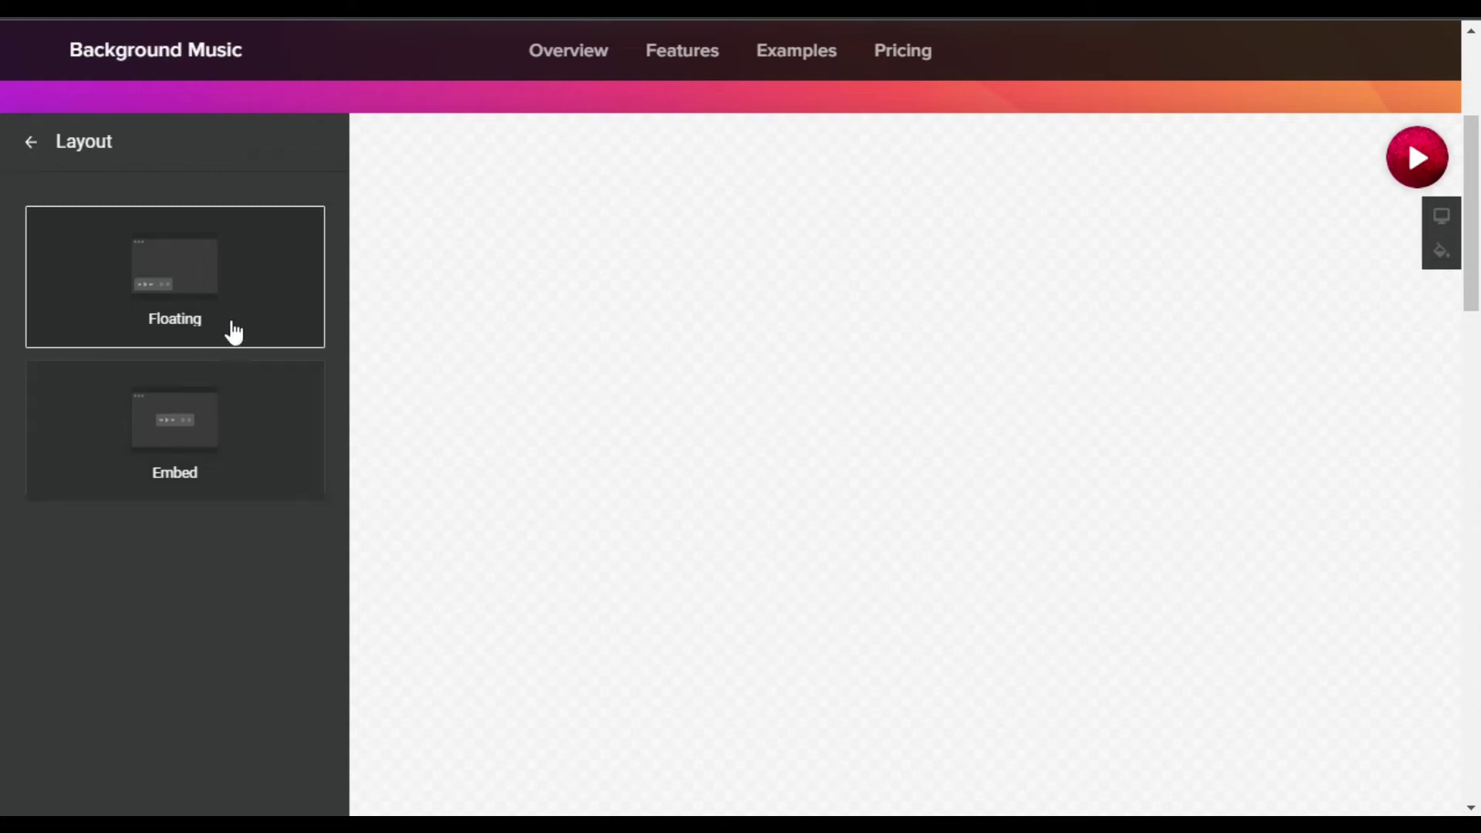
{"action": "left_click", "coordinate": [33, 145]}
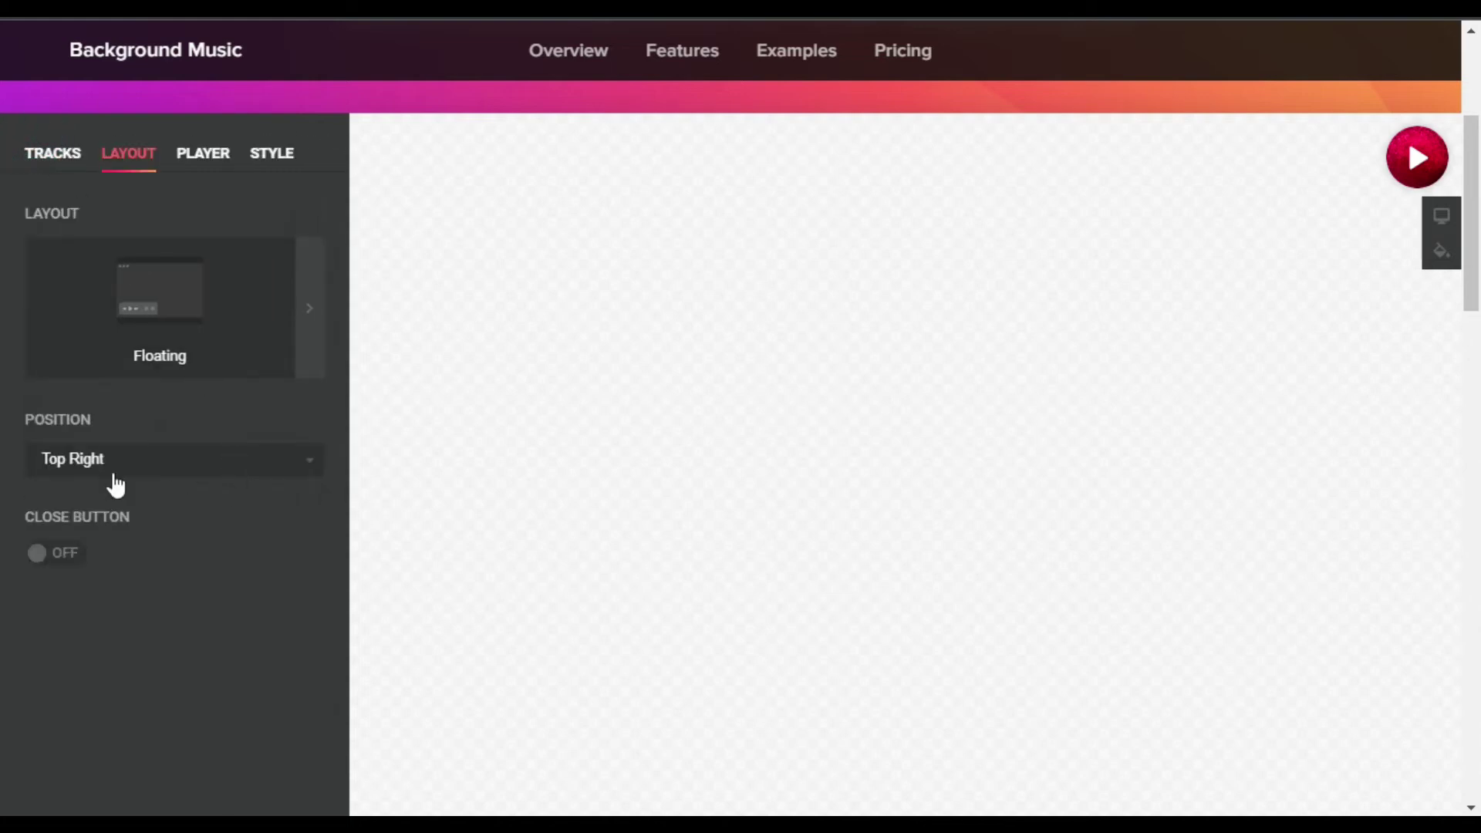
{"action": "left_click", "coordinate": [200, 467]}
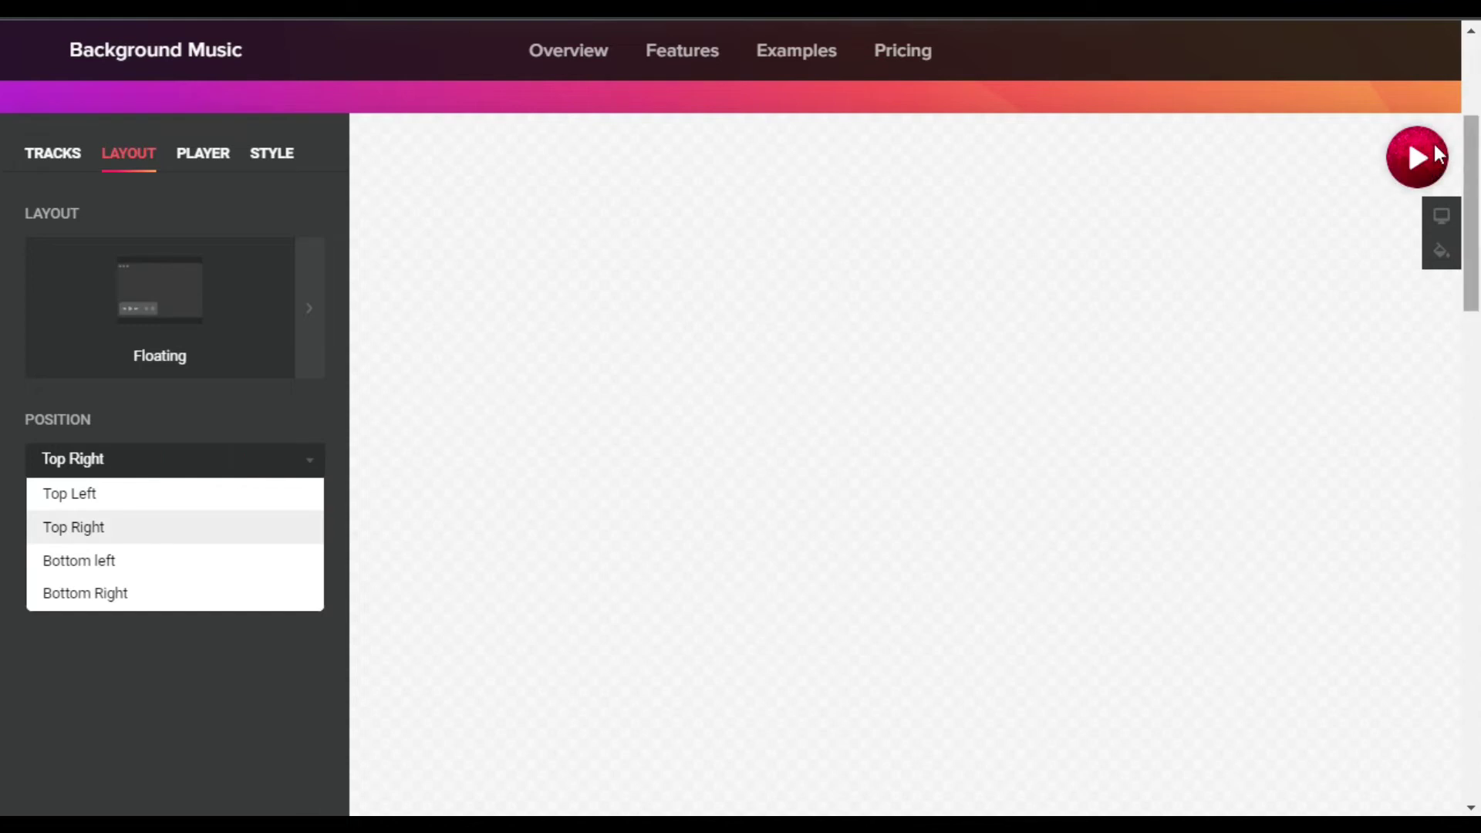
{"action": "left_click", "coordinate": [129, 561]}
{"action": "scroll", "coordinate": [697, 493], "scroll_direction": "down", "scroll_amount": 6}
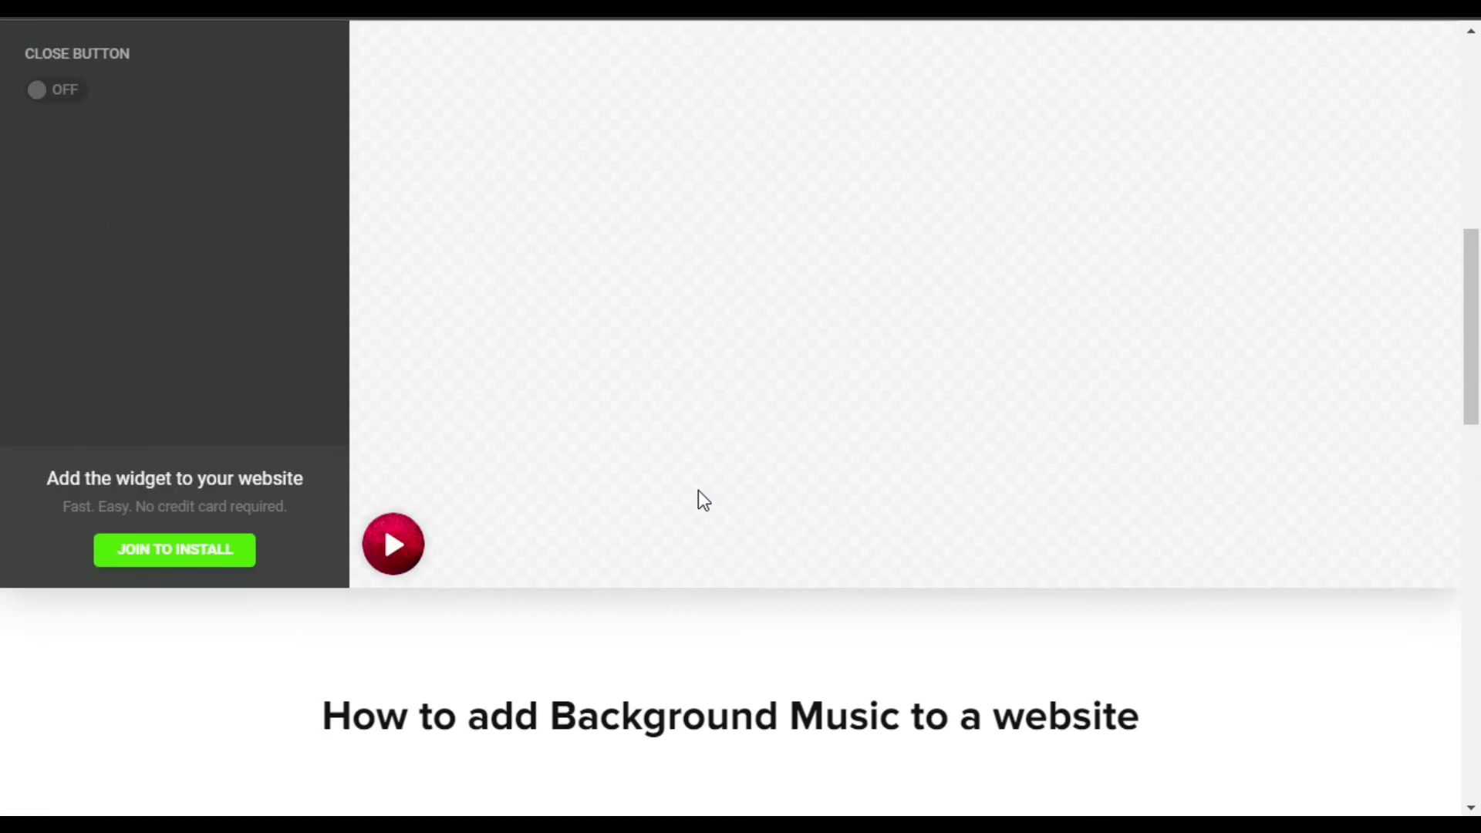
{"action": "scroll", "coordinate": [229, 469], "scroll_direction": "up", "scroll_amount": 4}
{"action": "left_click", "coordinate": [120, 313]}
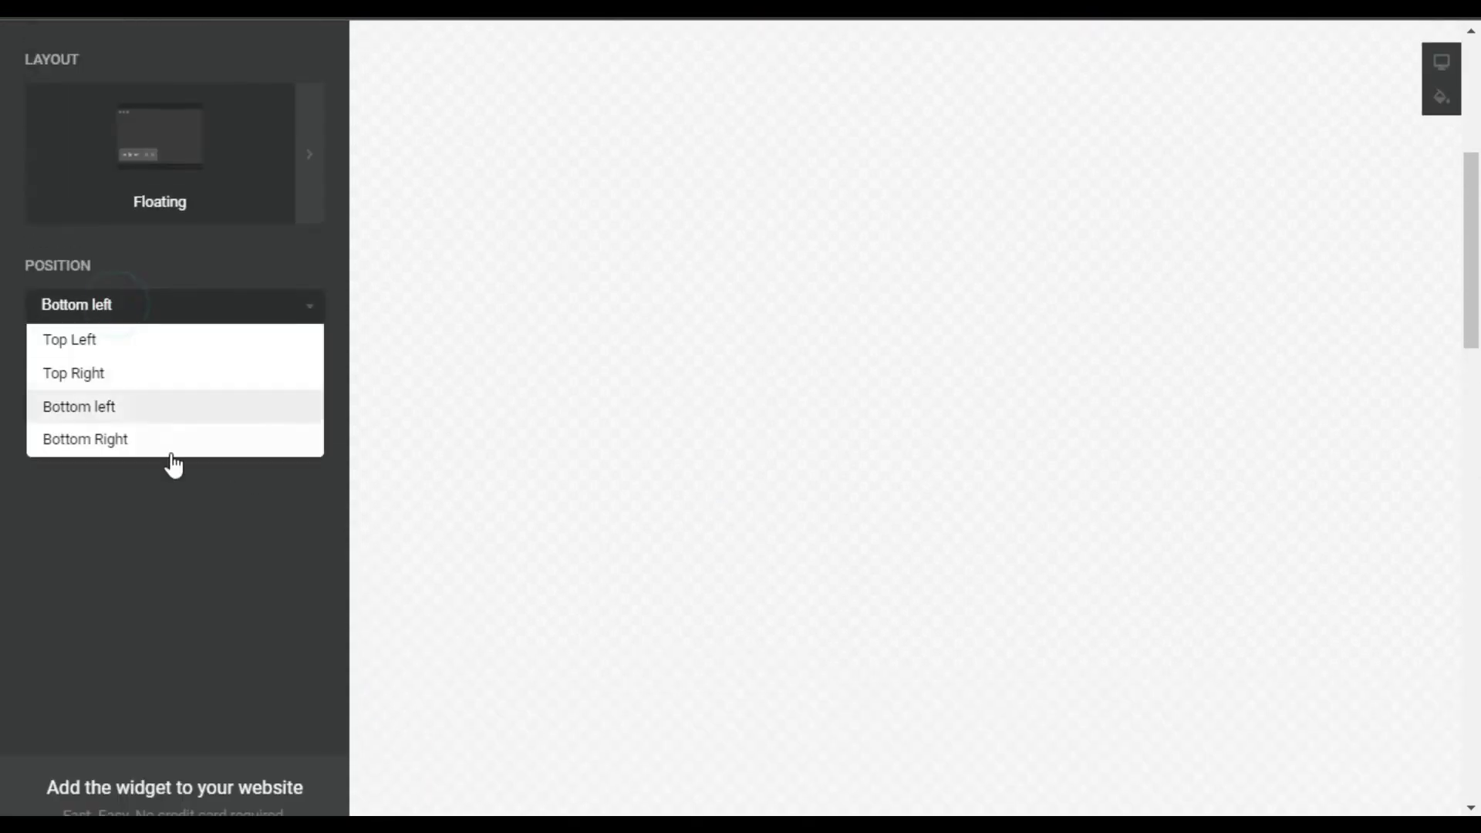
{"action": "left_click", "coordinate": [172, 434]}
{"action": "scroll", "coordinate": [785, 434], "scroll_direction": "down", "scroll_amount": 4}
{"action": "scroll", "coordinate": [169, 532], "scroll_direction": "up", "scroll_amount": 5}
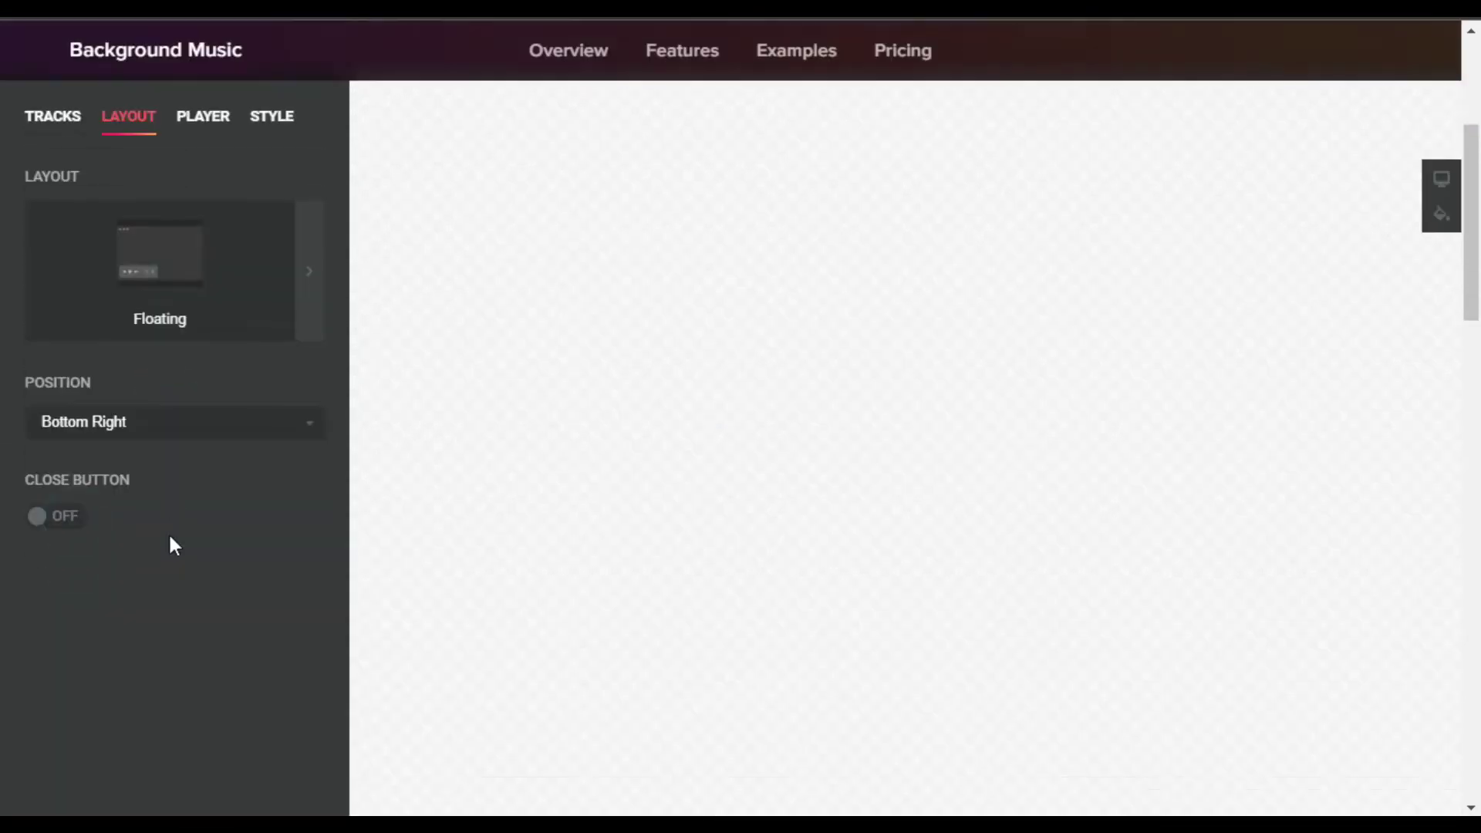
- Turn on the Close Button, reappearing 'With the next page load'
{"action": "scroll", "coordinate": [18, 398], "scroll_direction": "down", "scroll_amount": 2}
{"action": "left_click", "coordinate": [70, 409]}
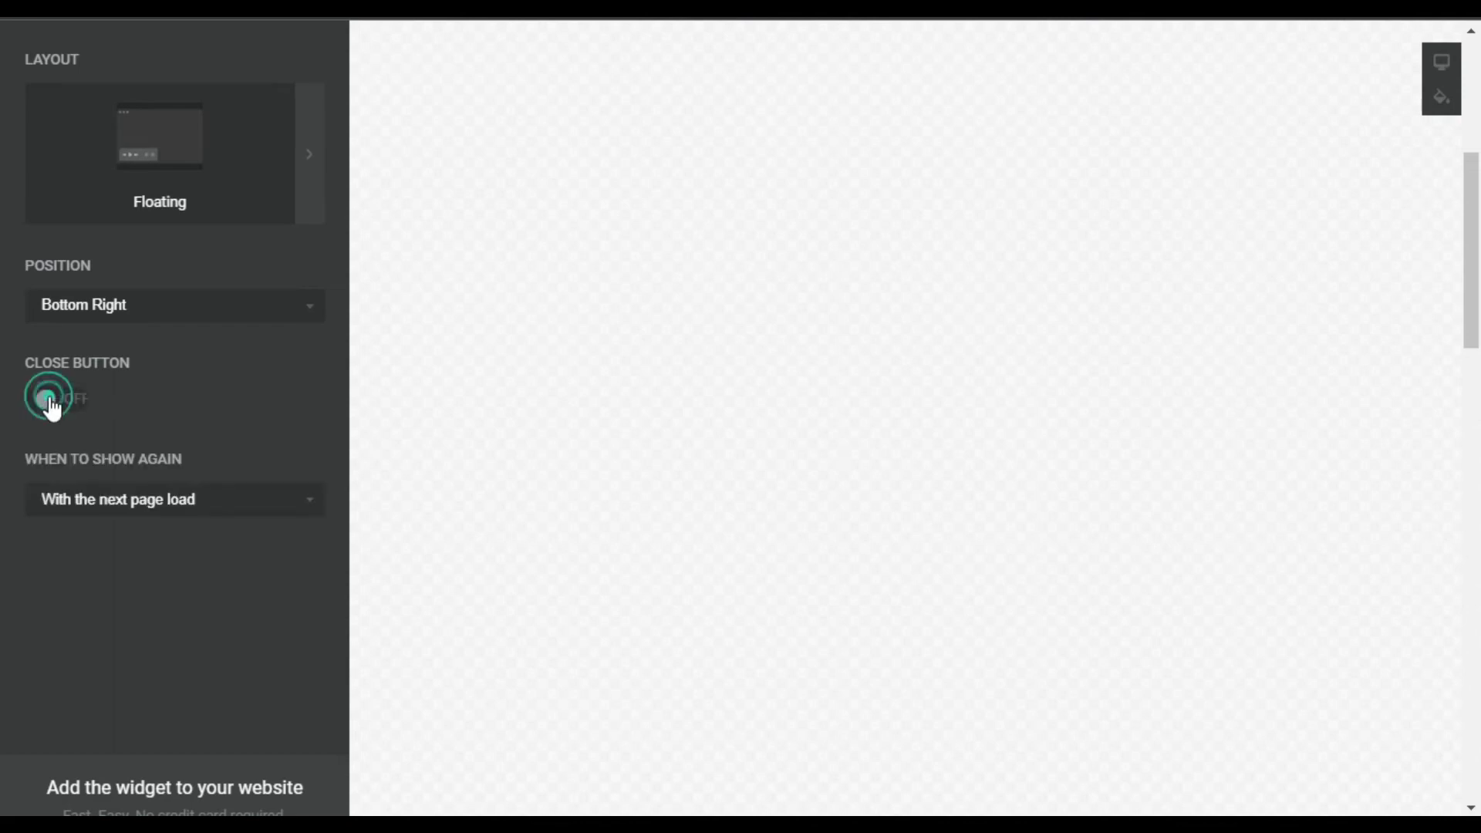
{"action": "scroll", "coordinate": [91, 374], "scroll_direction": "down", "scroll_amount": 2}
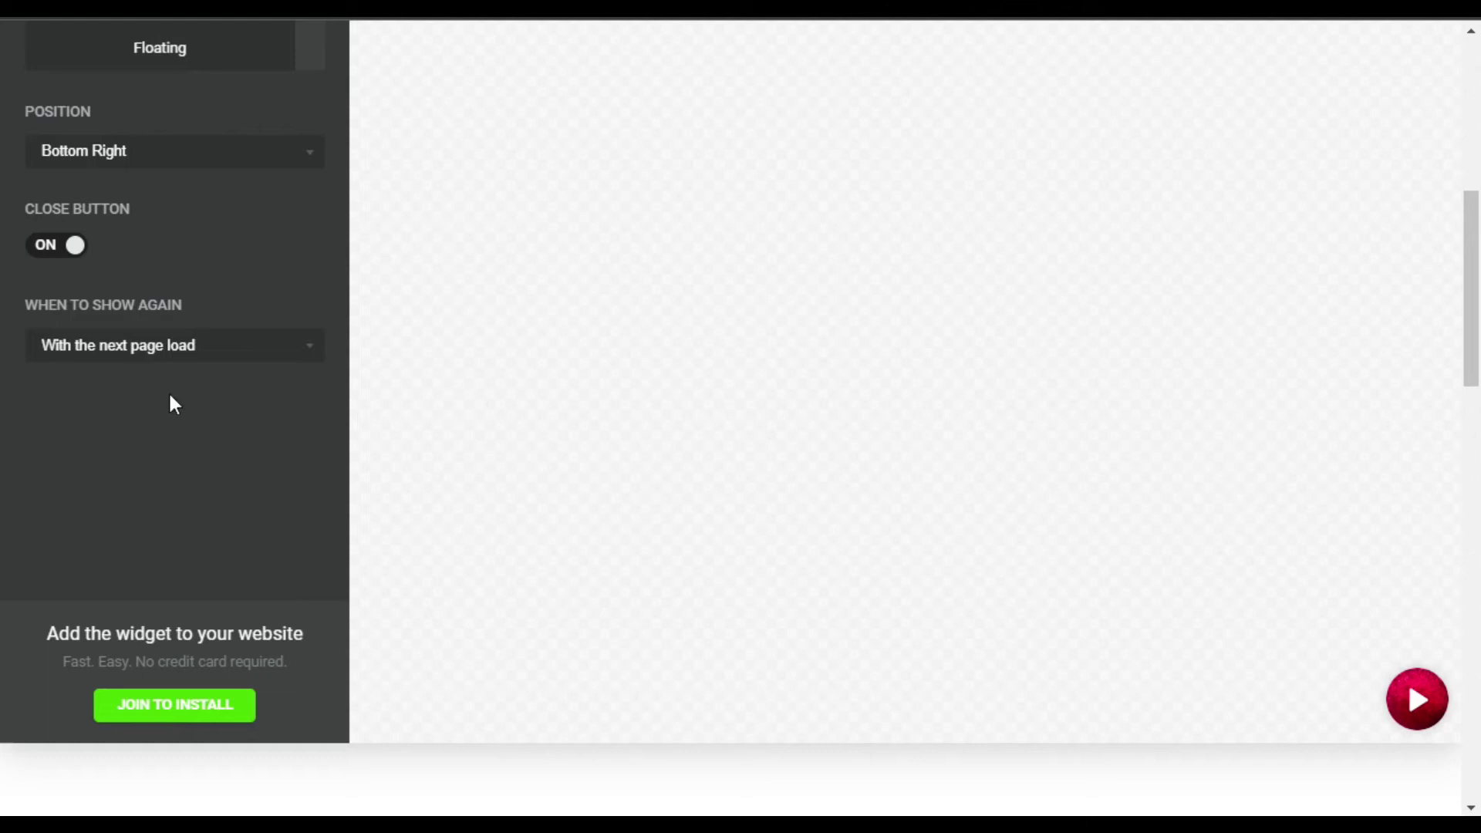
{"action": "left_click", "coordinate": [71, 355]}
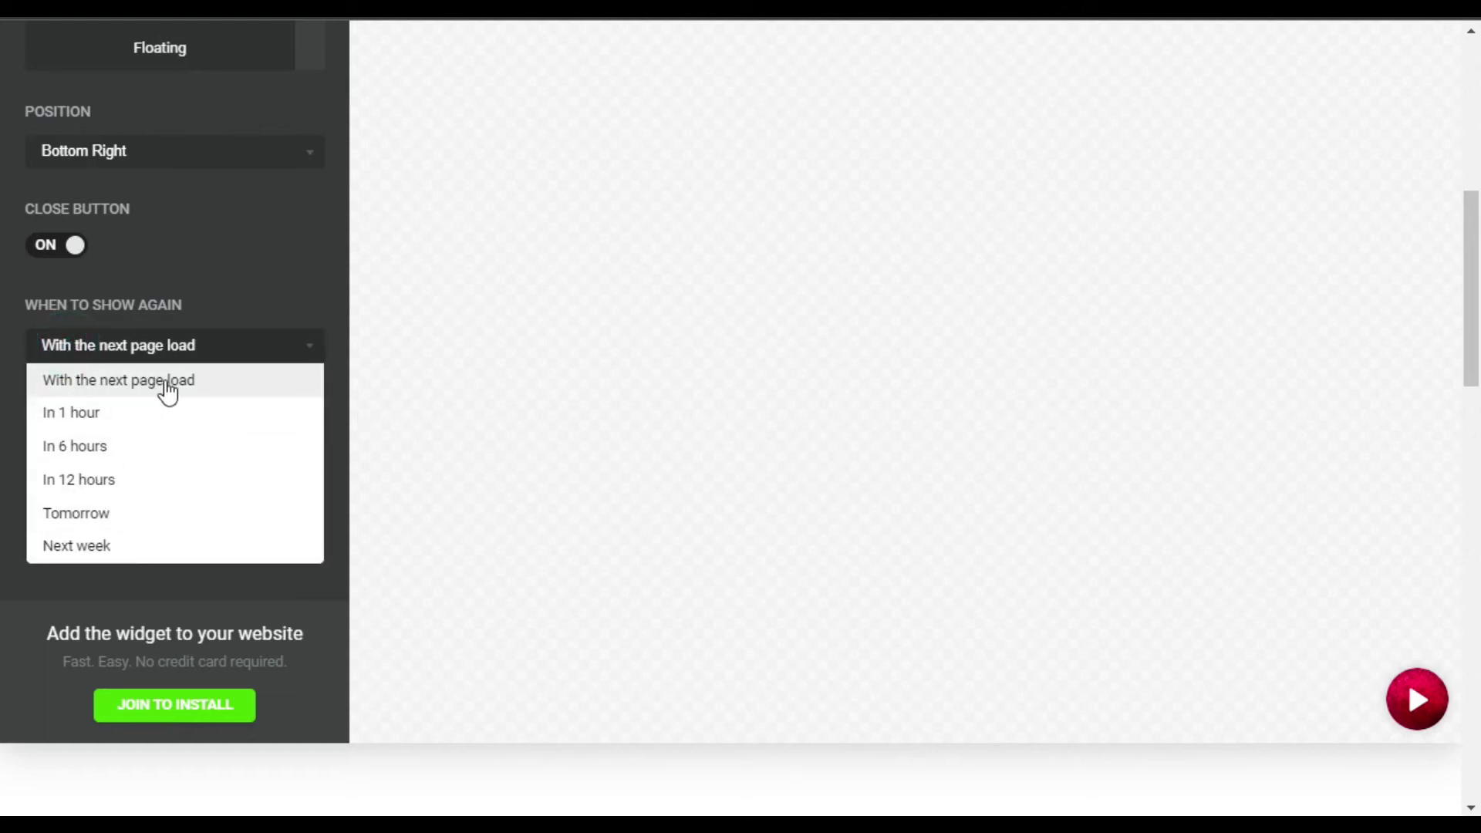
{"action": "left_click", "coordinate": [166, 383]}
{"action": "scroll", "coordinate": [165, 386], "scroll_direction": "up", "scroll_amount": 8}
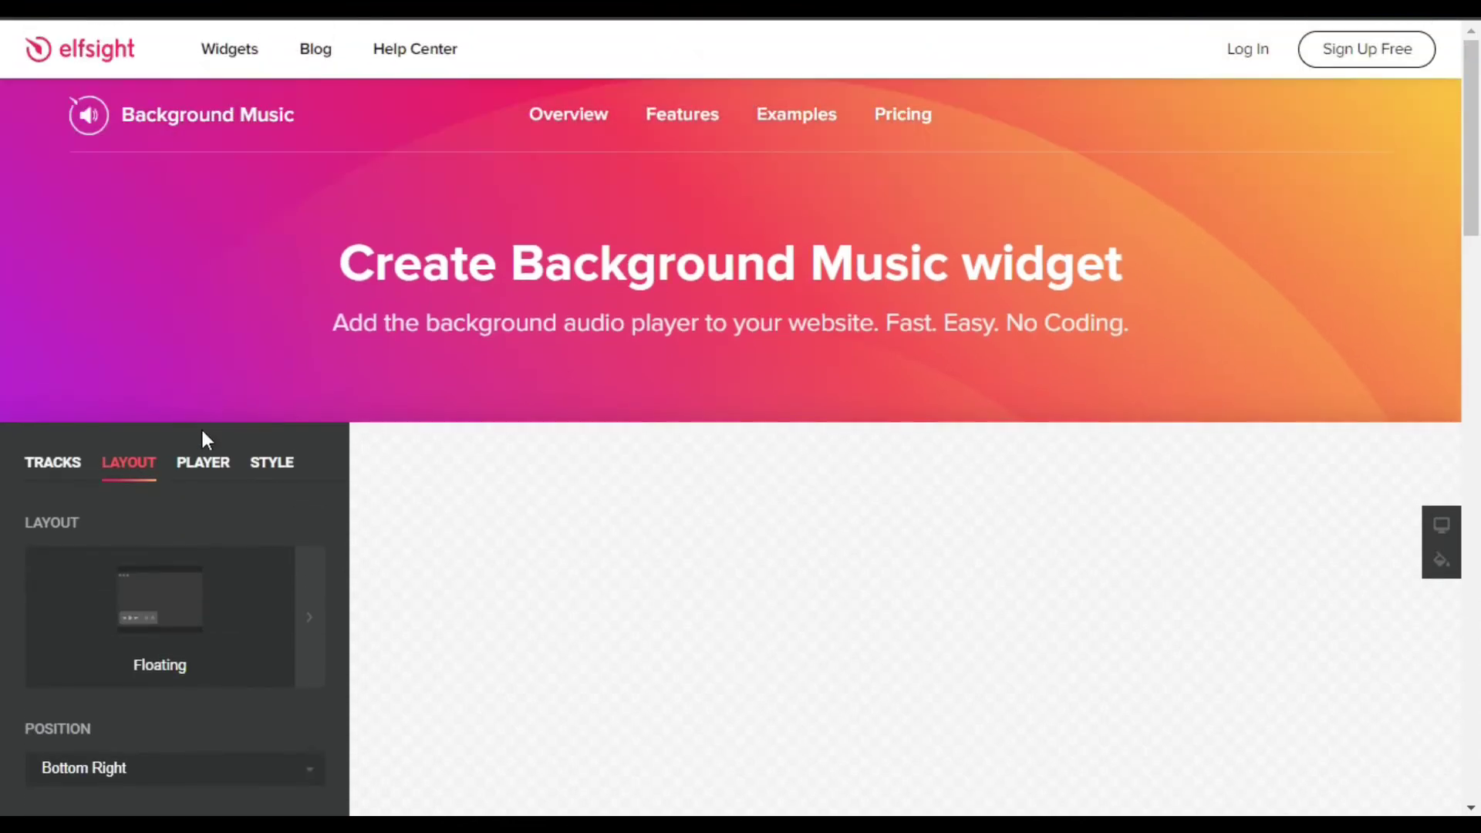
- In the PLAYER tab, switch 'Save playing track and progress' off
{"action": "left_click", "coordinate": [202, 465]}
{"action": "scroll", "coordinate": [287, 360], "scroll_direction": "down", "scroll_amount": 4}
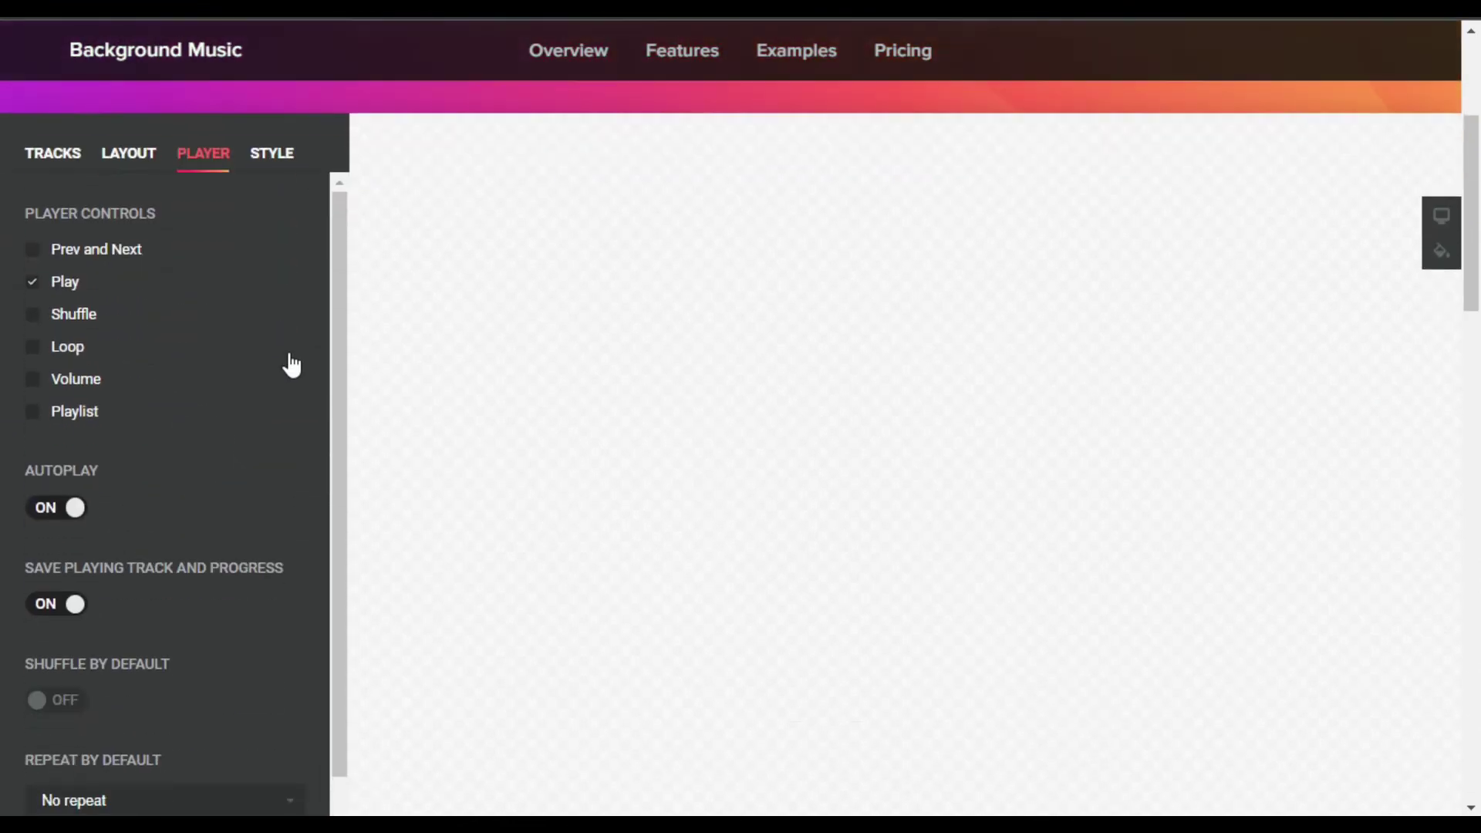
{"action": "scroll", "coordinate": [290, 365], "scroll_direction": "down", "scroll_amount": 2}
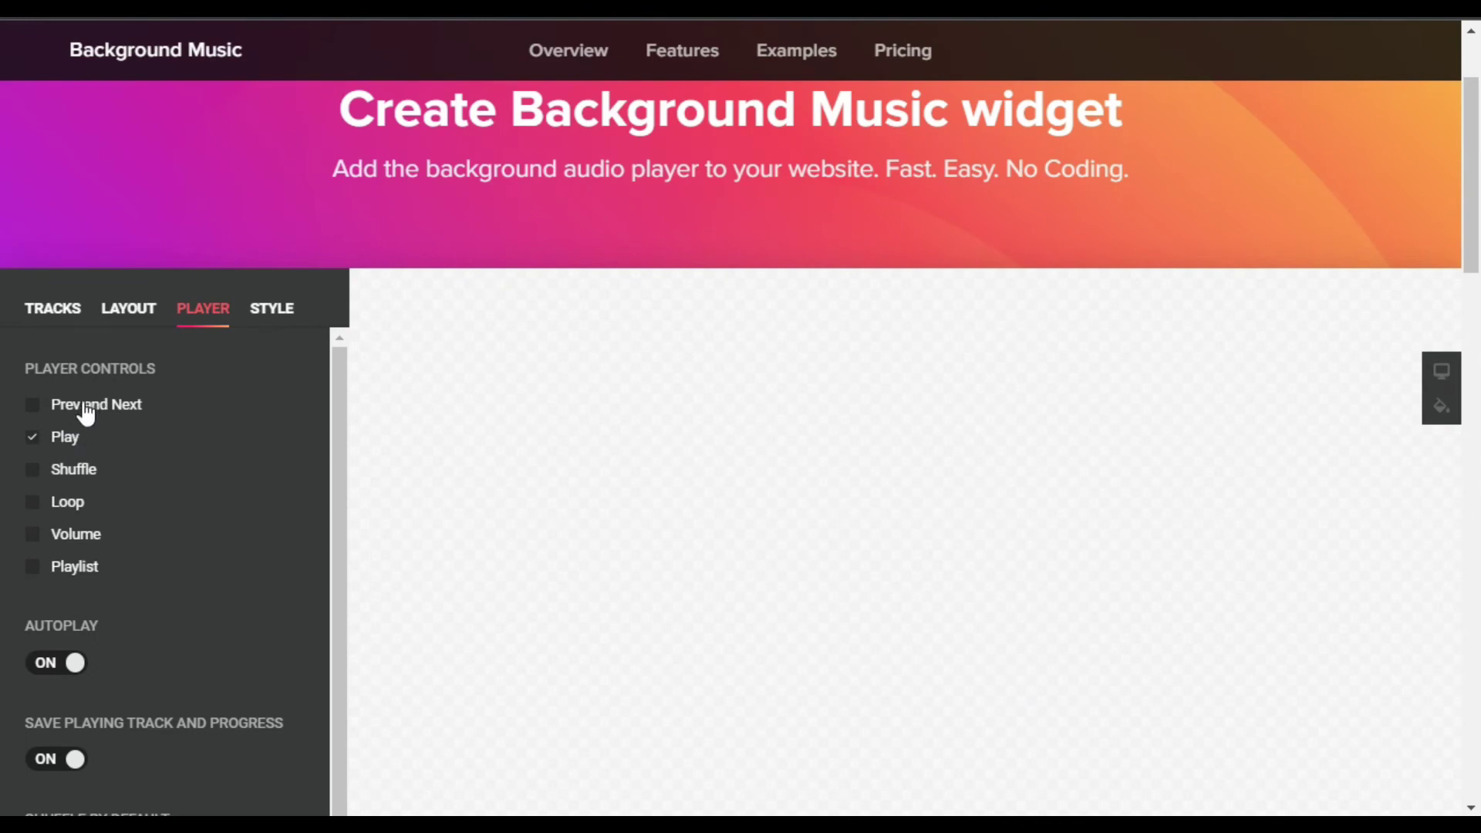
{"action": "scroll", "coordinate": [86, 413], "scroll_direction": "down", "scroll_amount": 4}
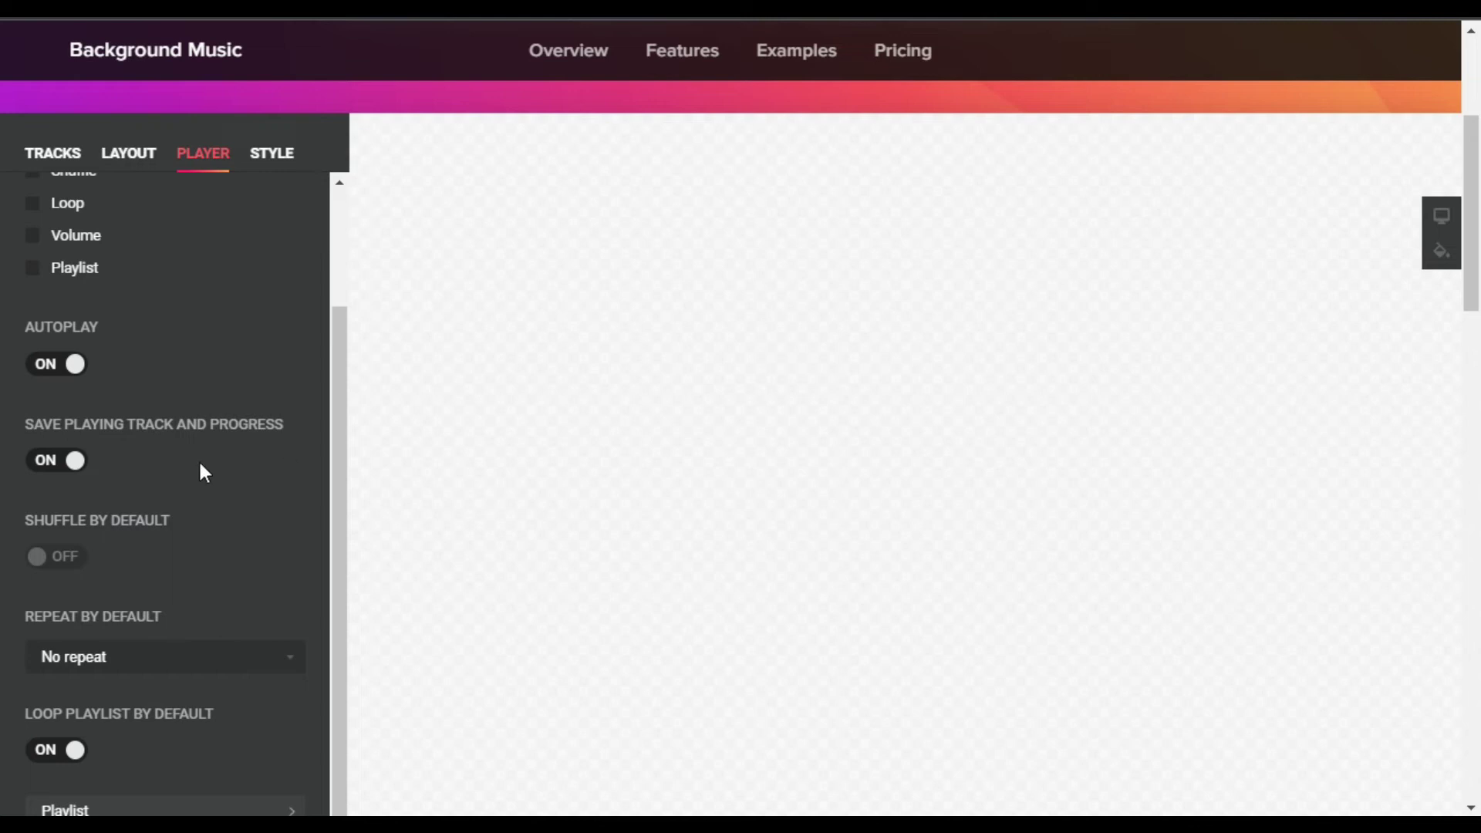
{"action": "left_click", "coordinate": [57, 461]}
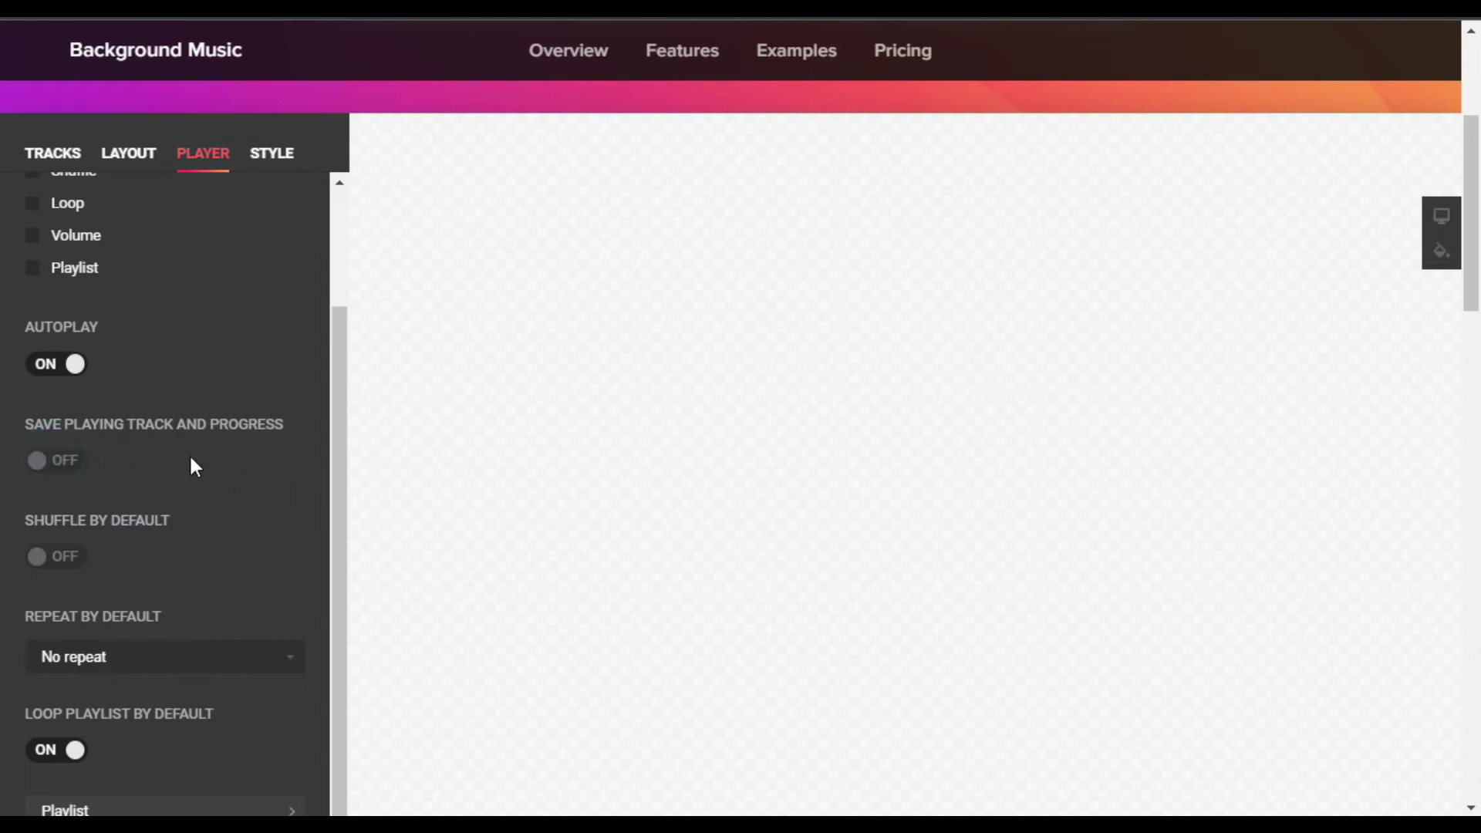
{"action": "scroll", "coordinate": [192, 462], "scroll_direction": "up", "scroll_amount": 2}
{"action": "scroll", "coordinate": [192, 463], "scroll_direction": "down", "scroll_amount": 2}
{"action": "scroll", "coordinate": [654, 472], "scroll_direction": "down", "scroll_amount": 4}
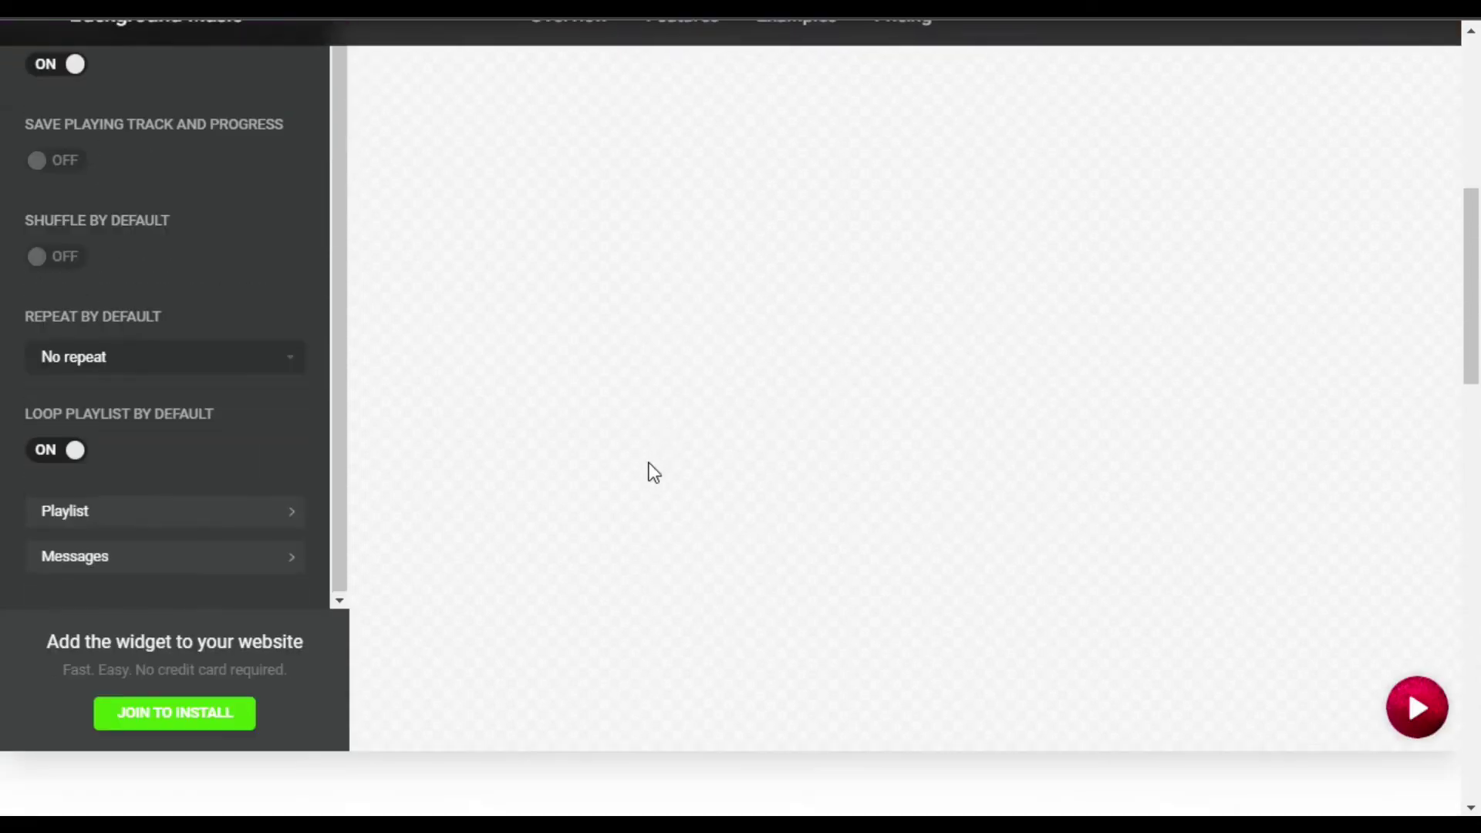
{"action": "scroll", "coordinate": [654, 472], "scroll_direction": "down", "scroll_amount": 2}
{"action": "scroll", "coordinate": [191, 409], "scroll_direction": "up", "scroll_amount": 3}
{"action": "scroll", "coordinate": [503, 231], "scroll_direction": "up", "scroll_amount": 5}
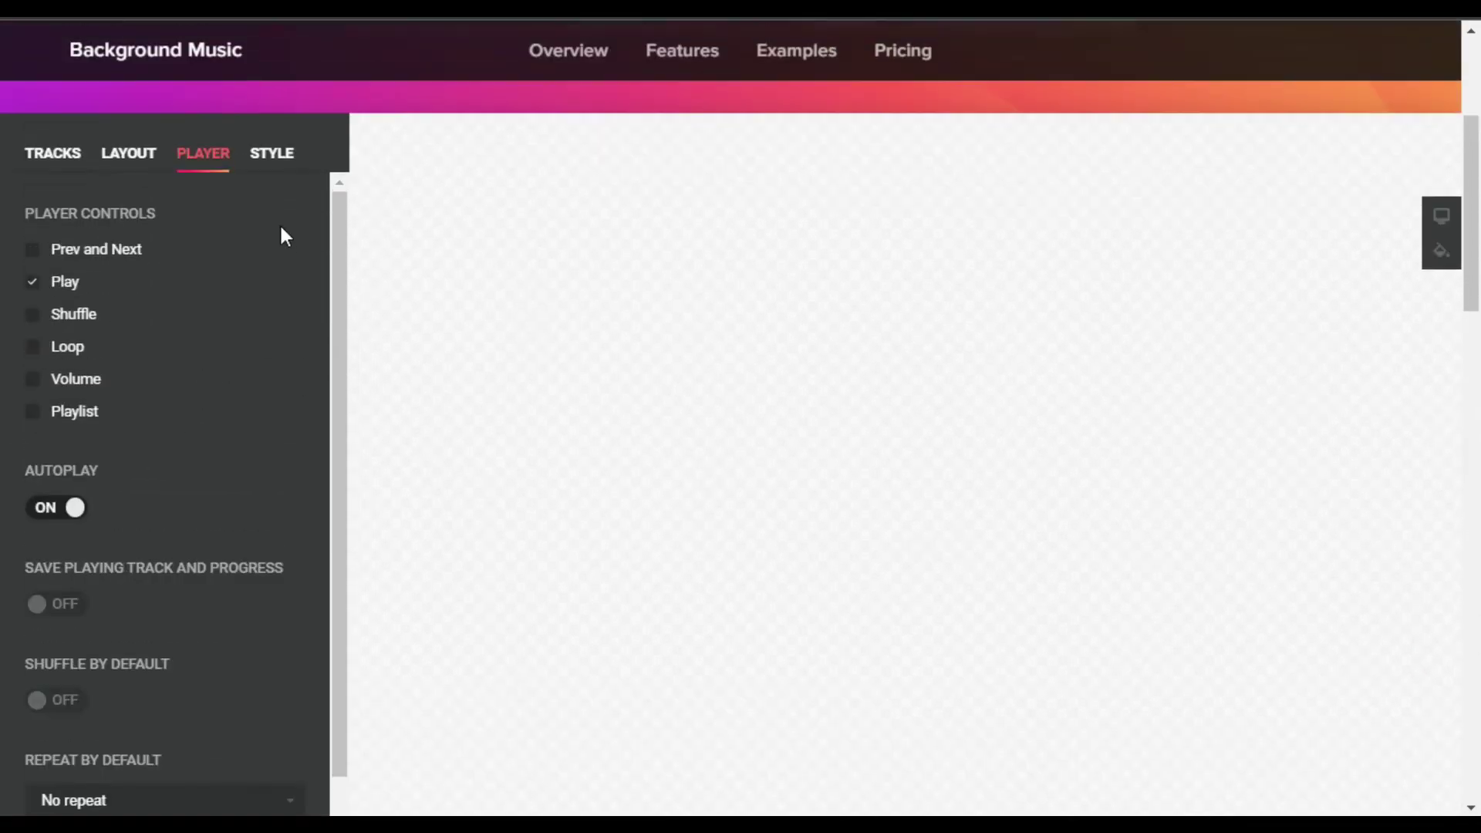
- Review the STYLE settings: Custom colour scheme, Group 10.jpg background, rgb(235, 19, 55) accent
{"action": "left_click", "coordinate": [263, 162]}
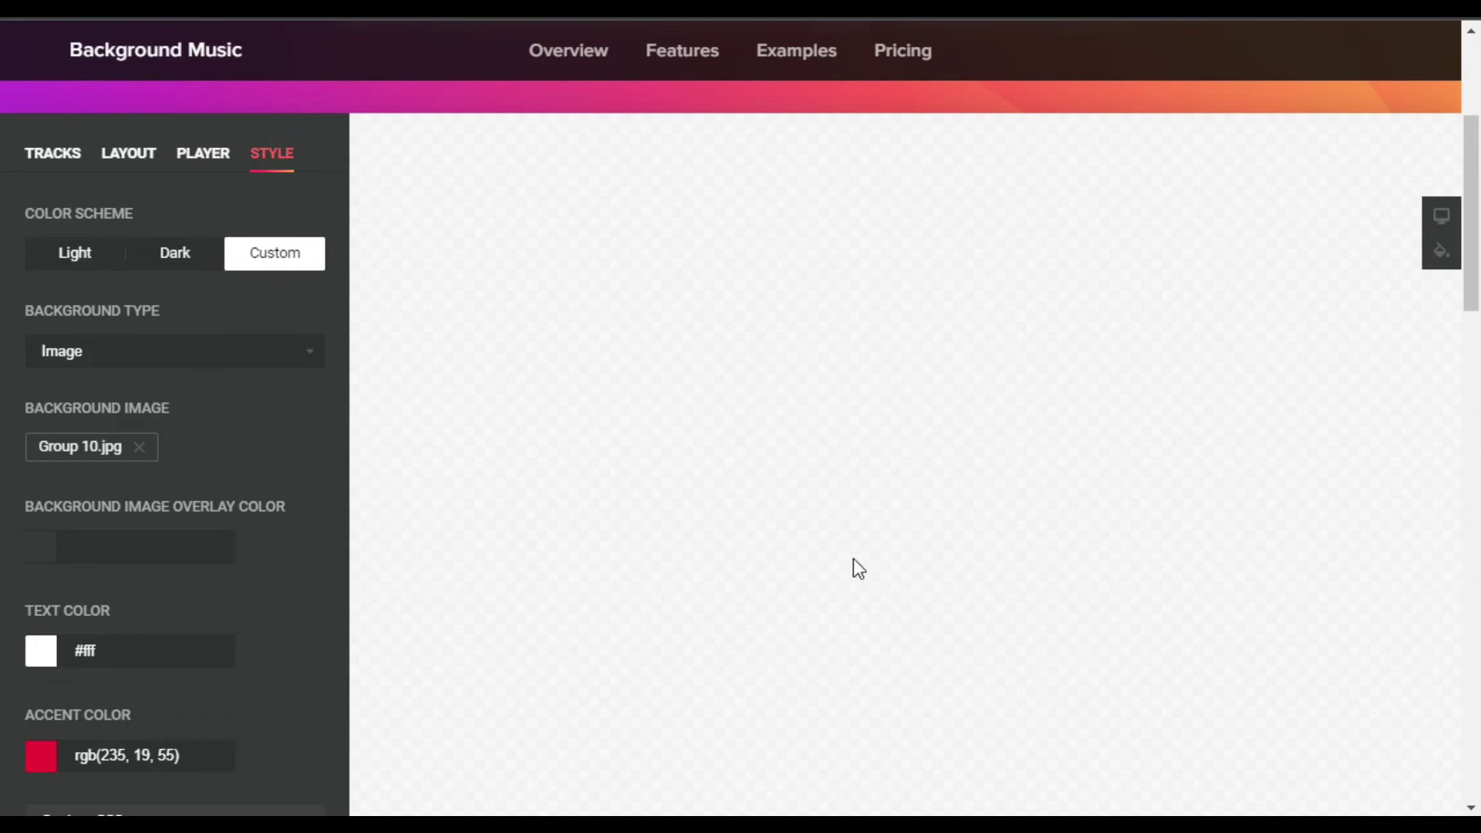
{"action": "scroll", "coordinate": [178, 274], "scroll_direction": "down", "scroll_amount": 4}
{"action": "scroll", "coordinate": [118, 205], "scroll_direction": "up", "scroll_amount": 2}
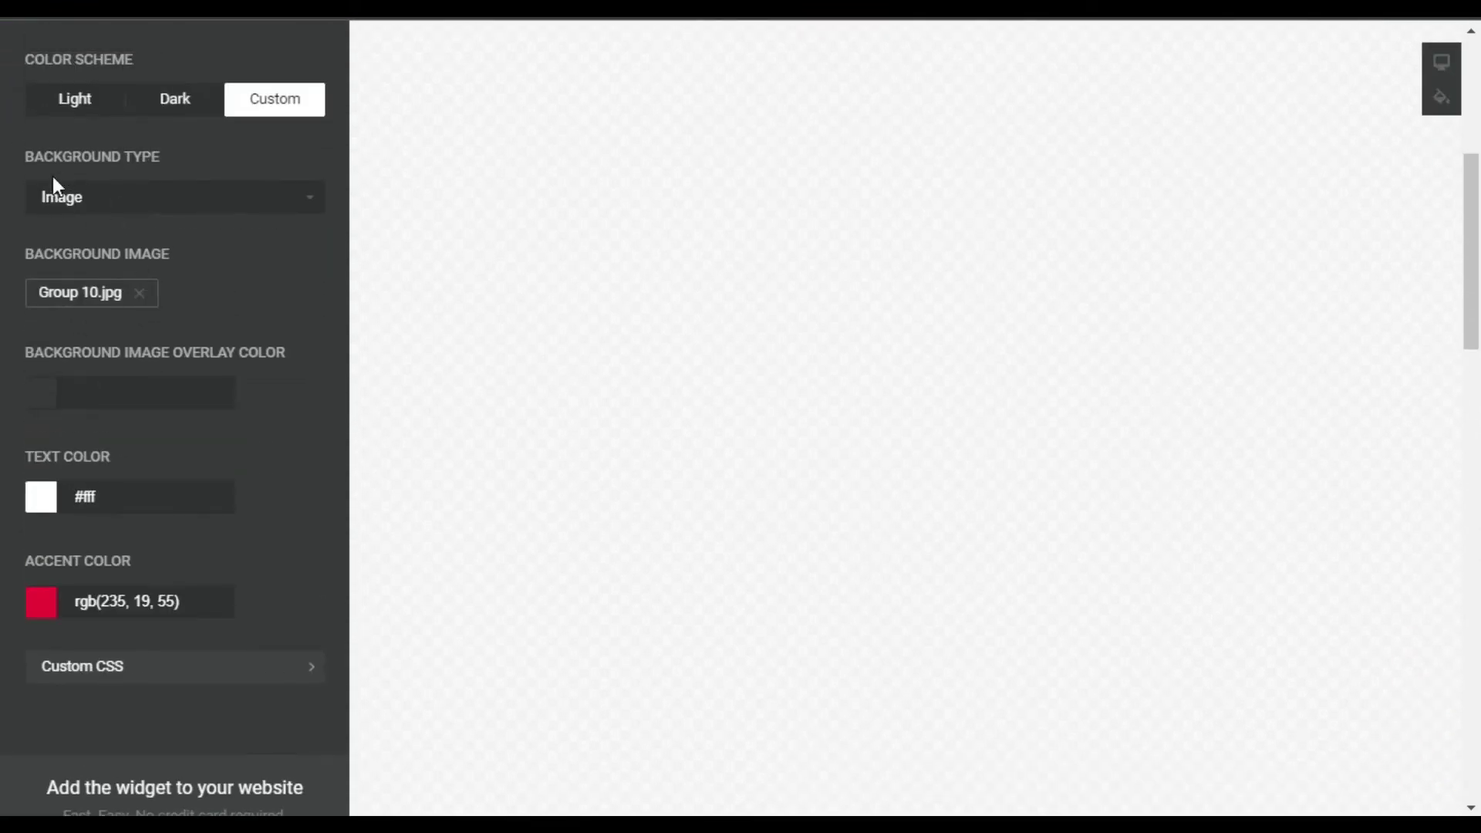
{"action": "scroll", "coordinate": [854, 470], "scroll_direction": "down", "scroll_amount": 2}
{"action": "scroll", "coordinate": [122, 323], "scroll_direction": "up", "scroll_amount": 2}
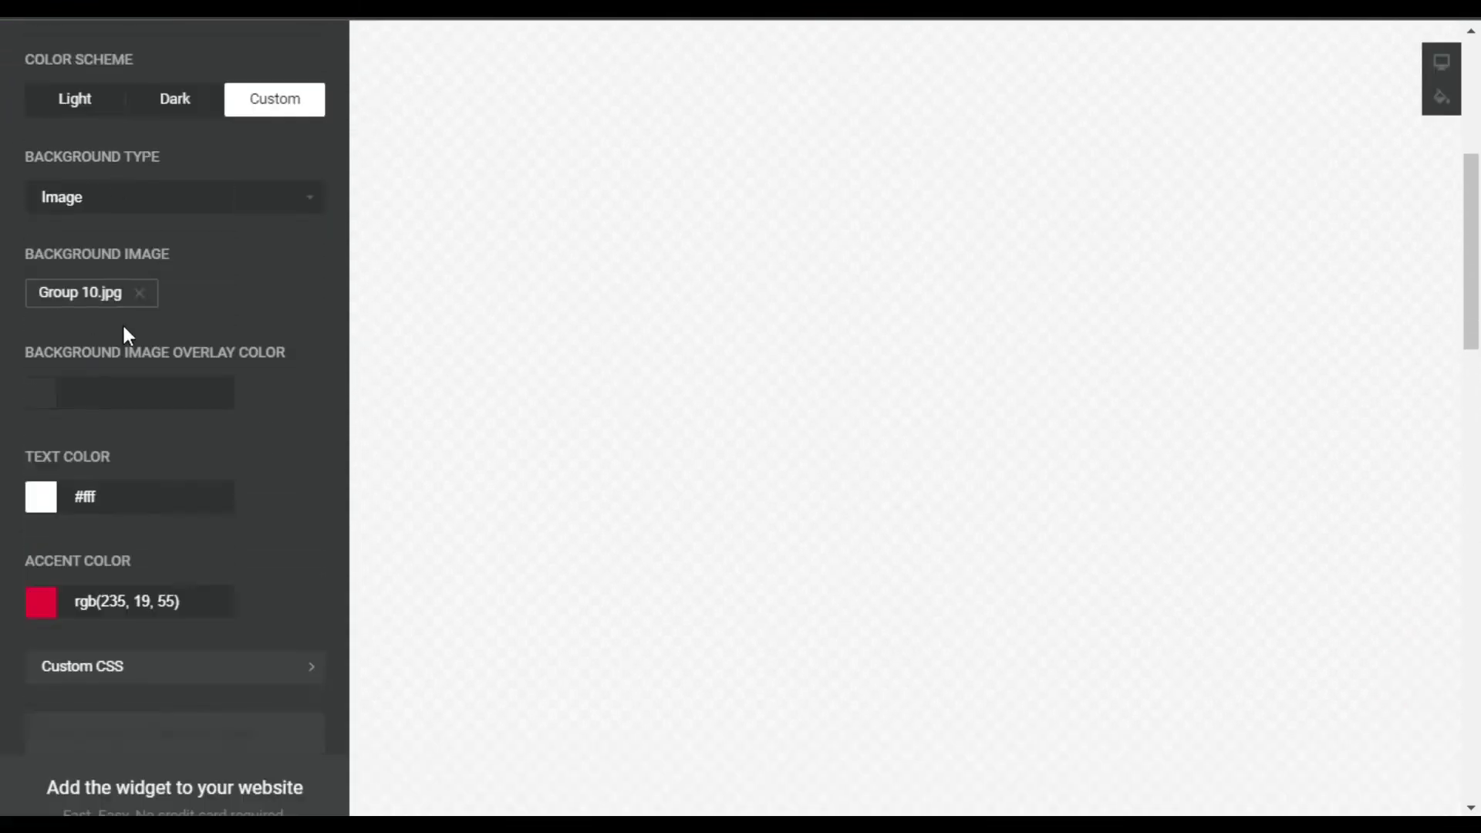
{"action": "scroll", "coordinate": [205, 336], "scroll_direction": "down", "scroll_amount": 4}
{"action": "scroll", "coordinate": [255, 354], "scroll_direction": "up", "scroll_amount": 4}
{"action": "scroll", "coordinate": [258, 357], "scroll_direction": "down", "scroll_amount": 1}
{"action": "scroll", "coordinate": [259, 357], "scroll_direction": "down", "scroll_amount": 5}
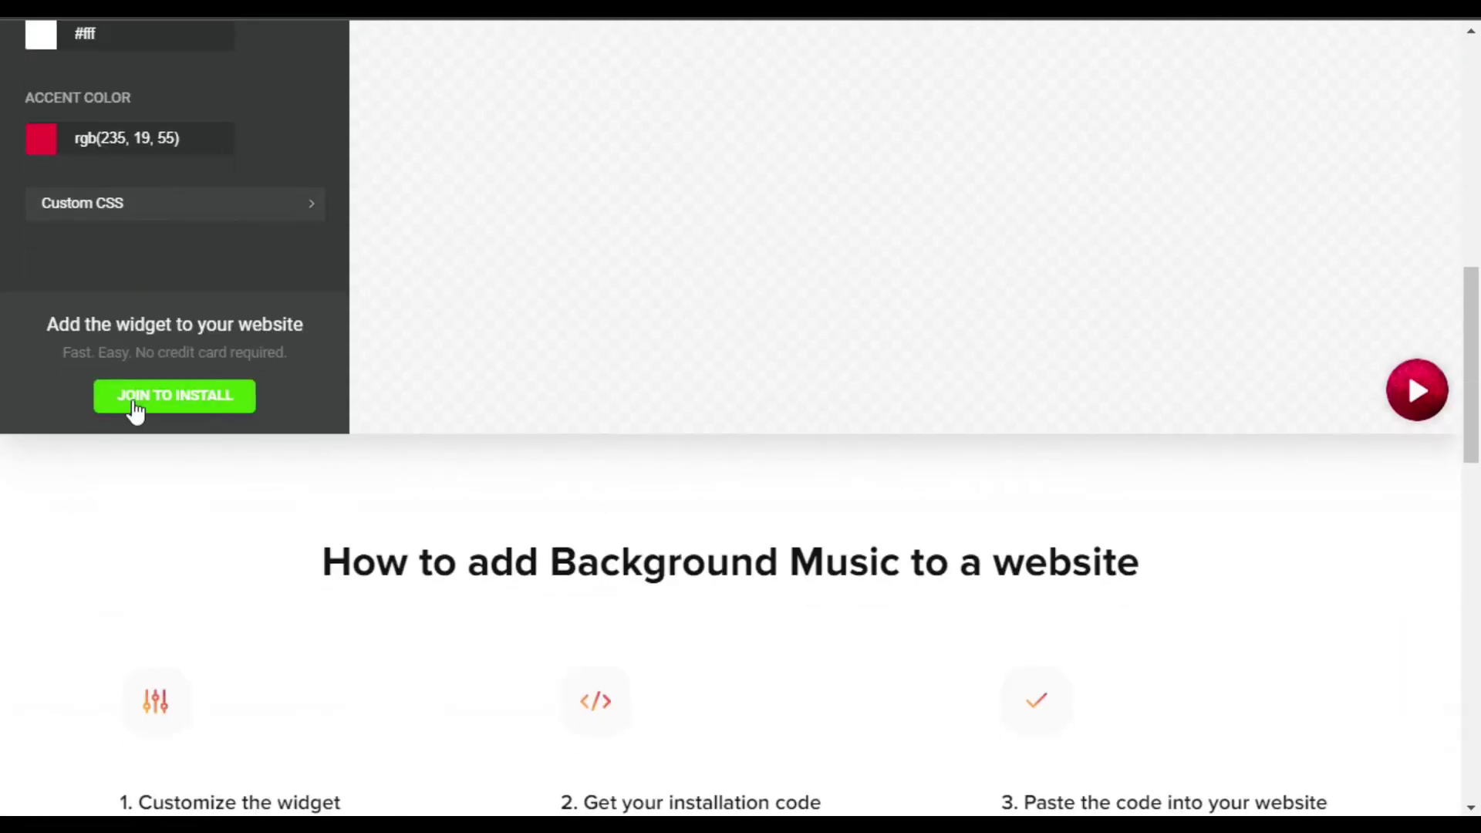
- Sign up to Elfsight with a Google account to install the widget
{"action": "left_click", "coordinate": [133, 405]}
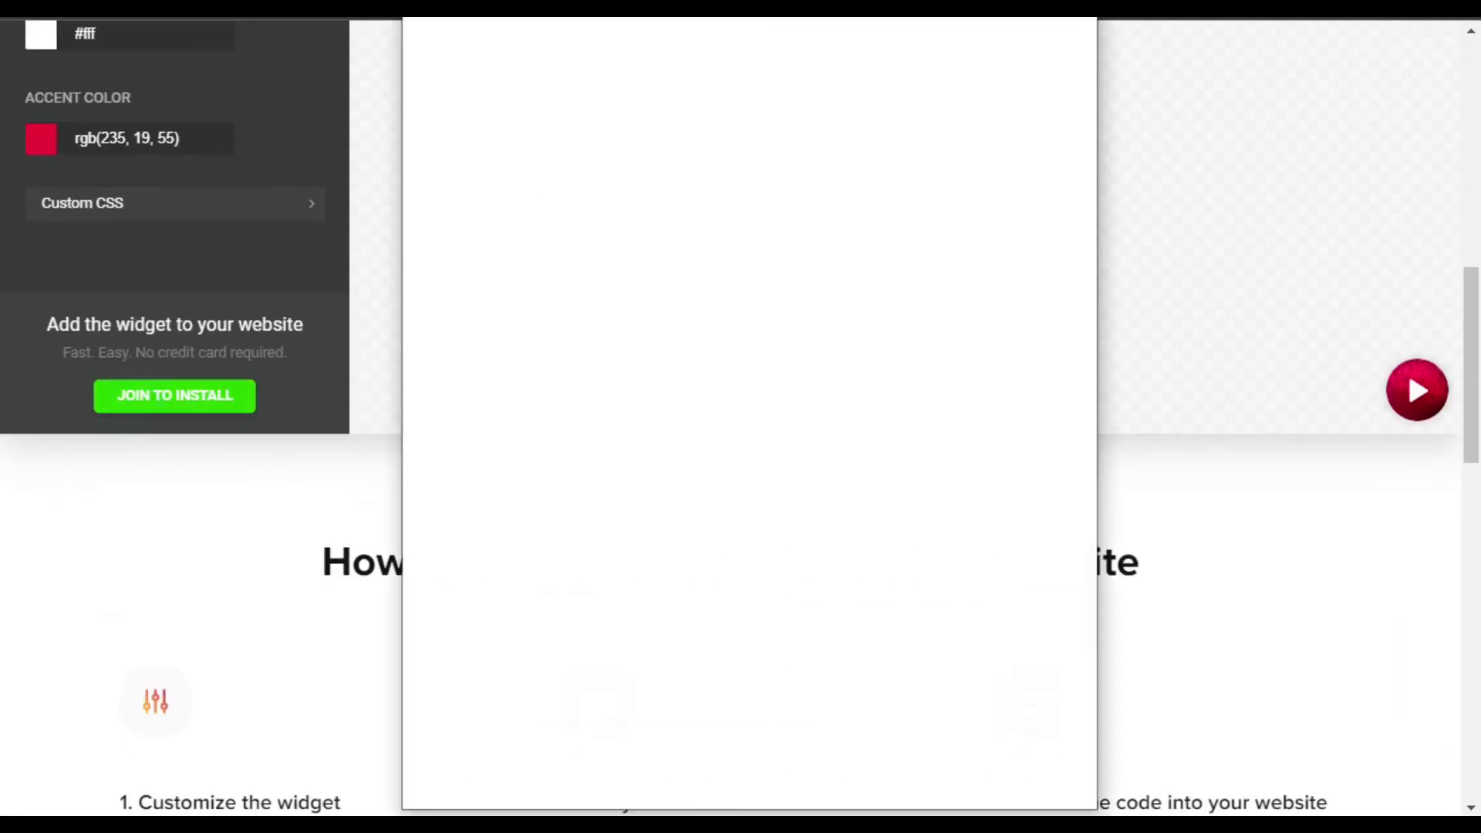
{"action": "left_click_drag", "start_coordinate": [730, 173], "coordinate": [739, 23]}
{"action": "scroll", "coordinate": [756, 301], "scroll_direction": "down", "scroll_amount": 2}
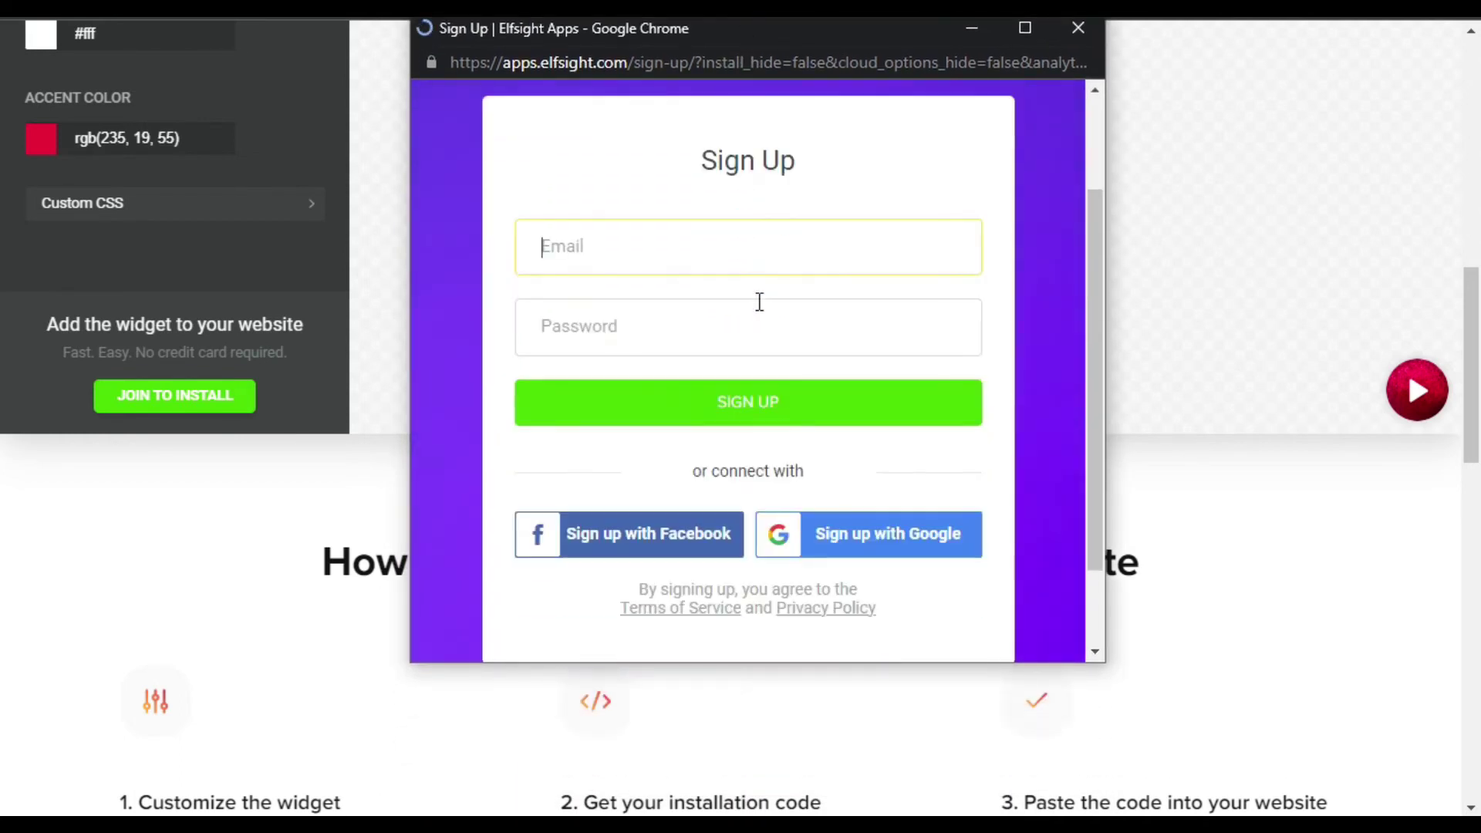
{"action": "left_click", "coordinate": [825, 527]}
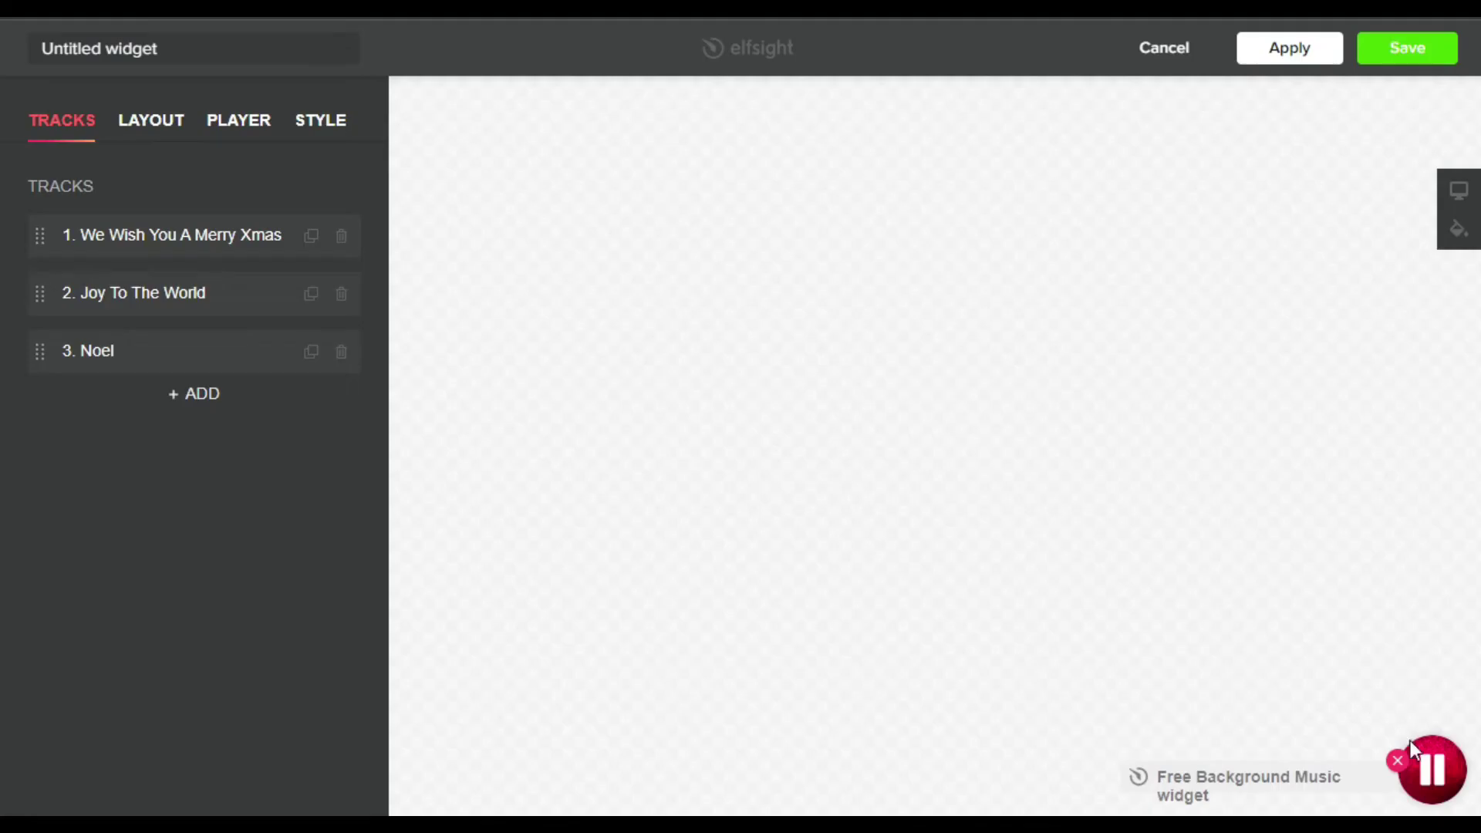
- Rename the widget to 'Background Music' and save it
{"action": "left_click", "coordinate": [248, 51]}
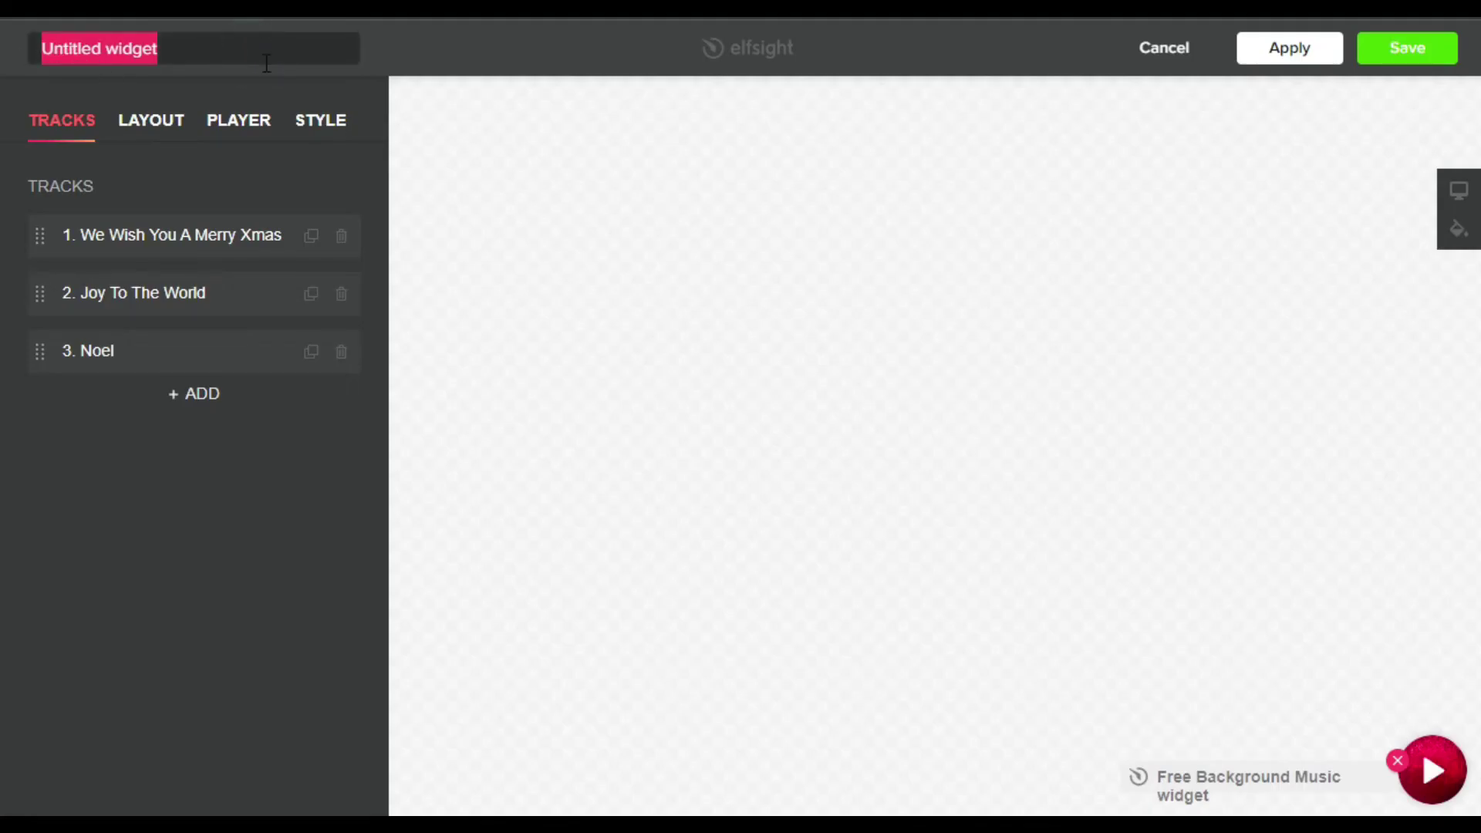
{"action": "type", "text": "Backgroun"}
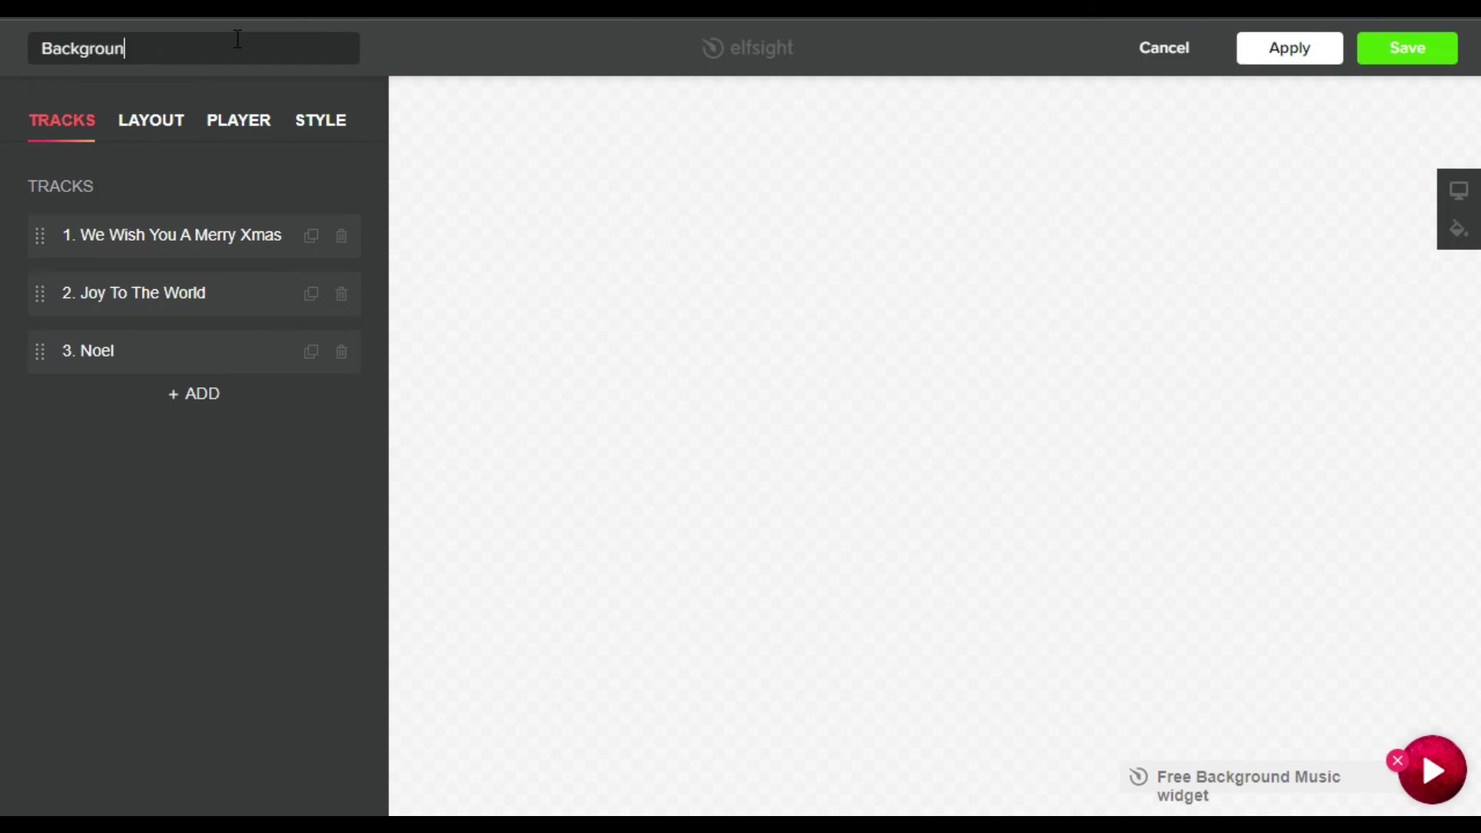
{"action": "type", "text": "d Music"}
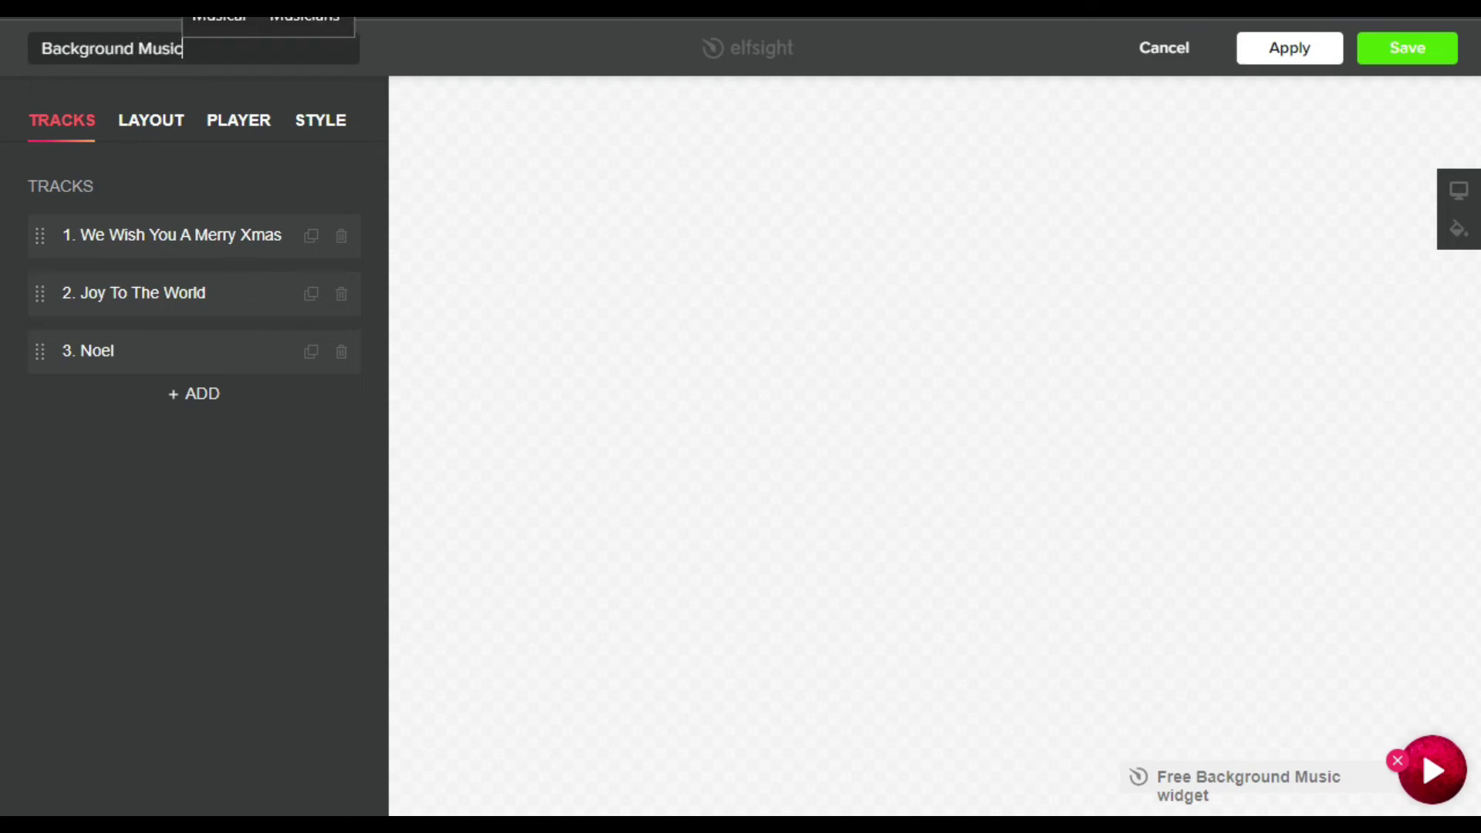
{"action": "left_click", "coordinate": [1414, 56]}
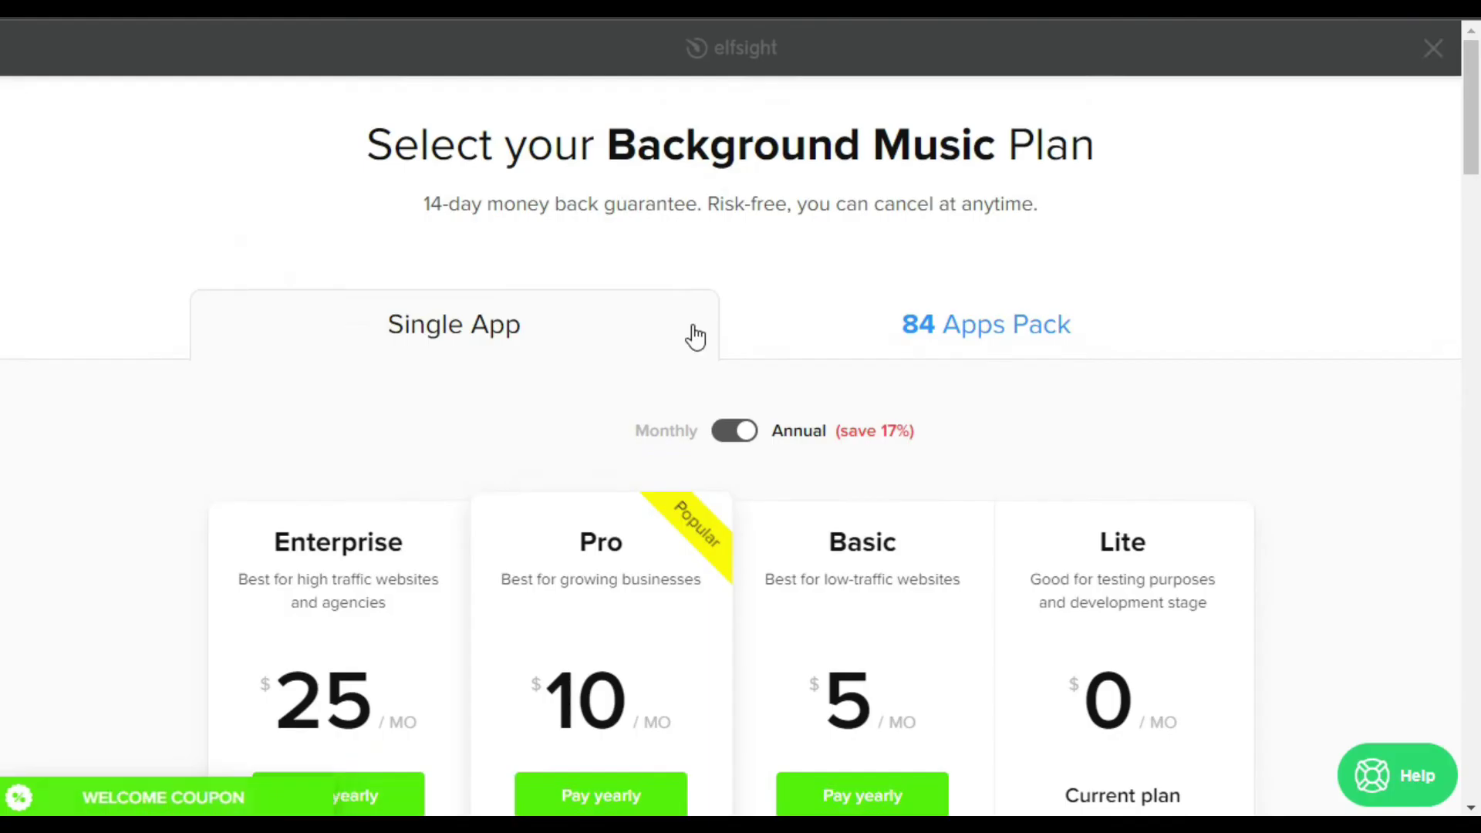
- Compare the free Lite plan's price, status and 1 website limit
{"action": "scroll", "coordinate": [702, 340], "scroll_direction": "down", "scroll_amount": 4}
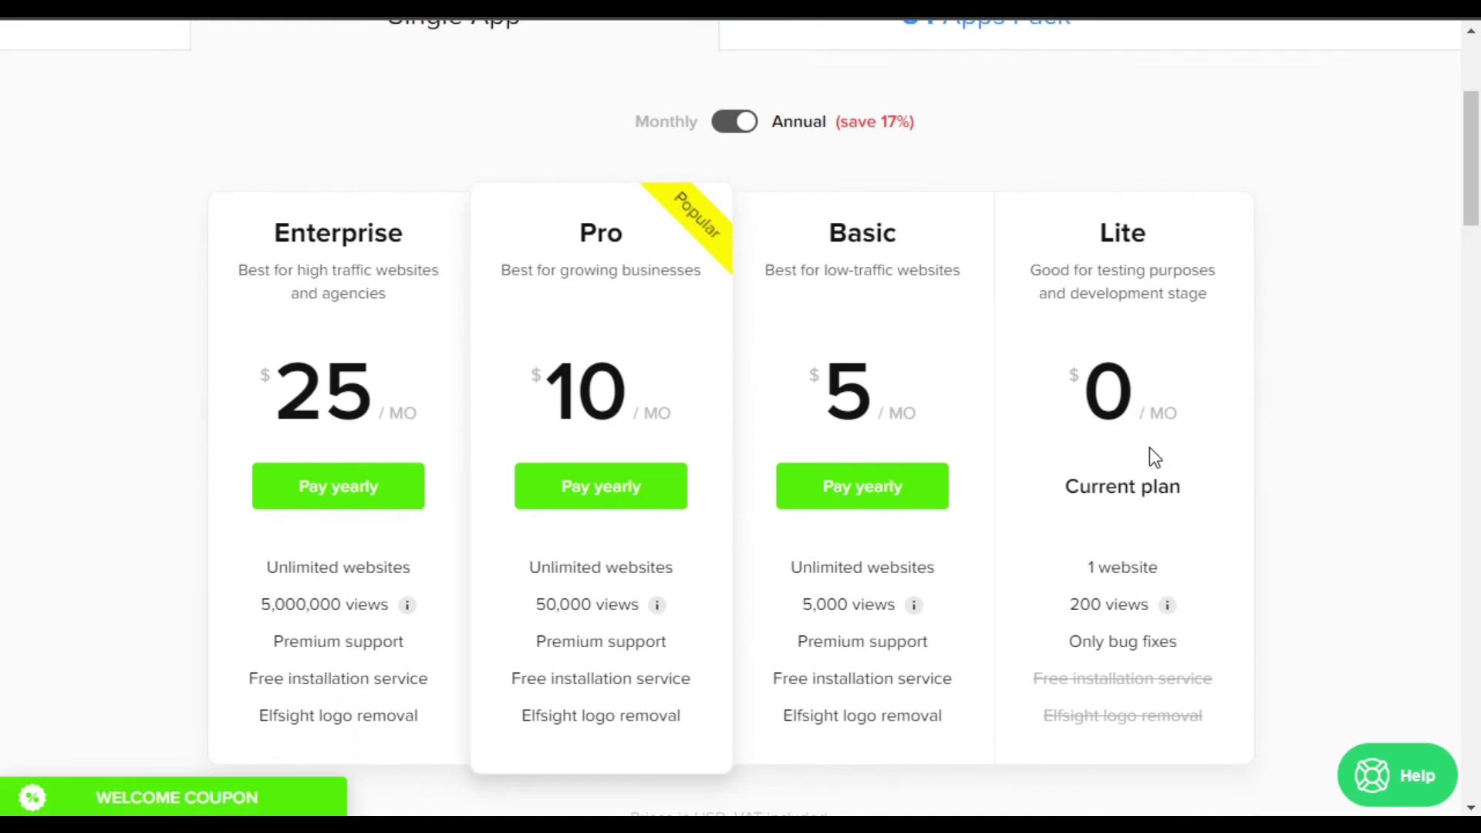
{"action": "left_click_drag", "start_coordinate": [1087, 413], "coordinate": [1074, 503]}
{"action": "left_click", "coordinate": [1109, 549]}
{"action": "left_click_drag", "start_coordinate": [1080, 569], "coordinate": [1152, 569]}
{"action": "scroll", "coordinate": [1296, 561], "scroll_direction": "down", "scroll_amount": 2}
{"action": "left_click_drag", "start_coordinate": [1069, 452], "coordinate": [1140, 438]}
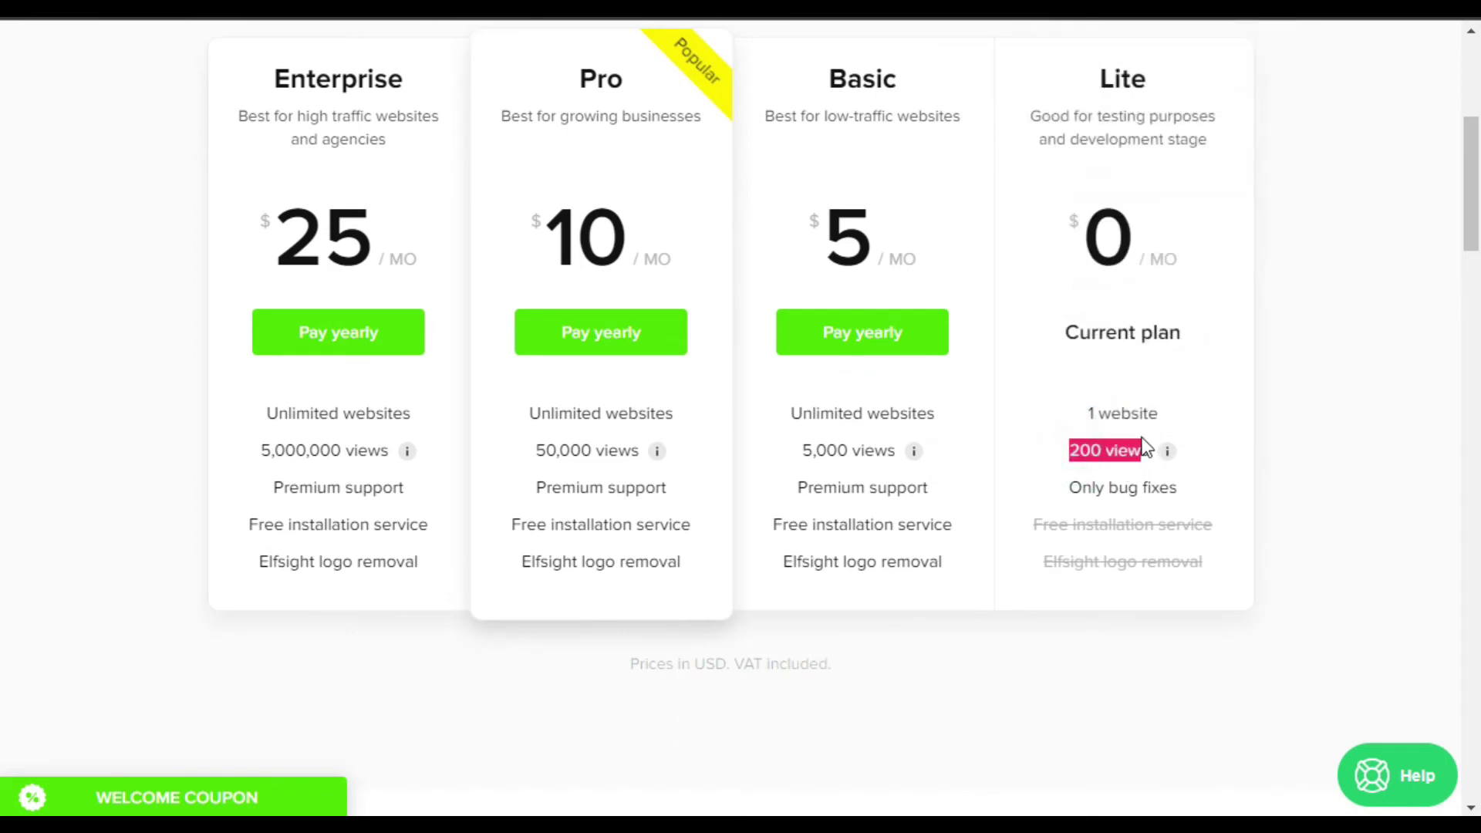
{"action": "scroll", "coordinate": [1122, 445], "scroll_direction": "up", "scroll_amount": 2}
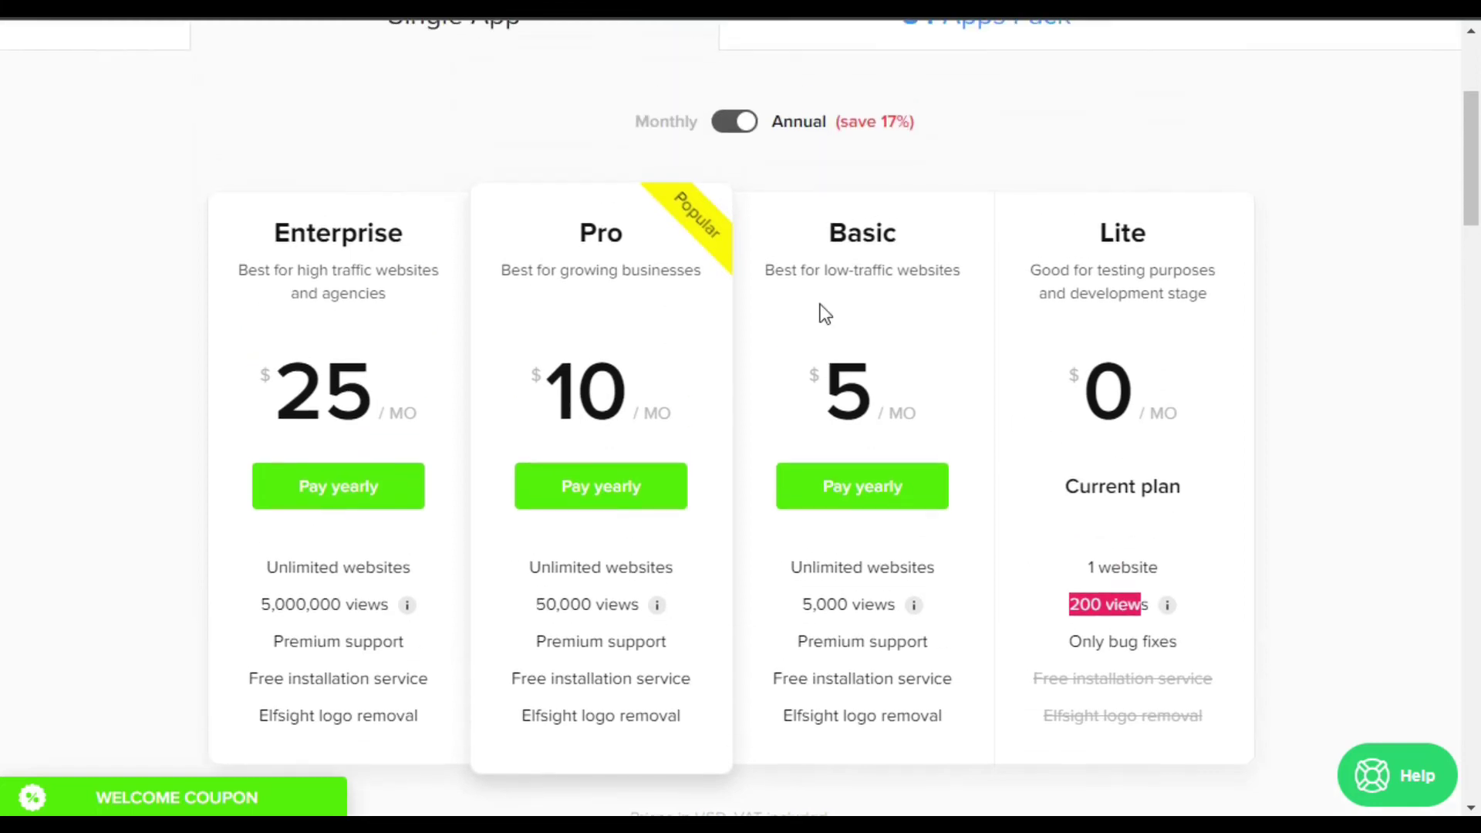
{"action": "scroll", "coordinate": [879, 270], "scroll_direction": "down", "scroll_amount": 2}
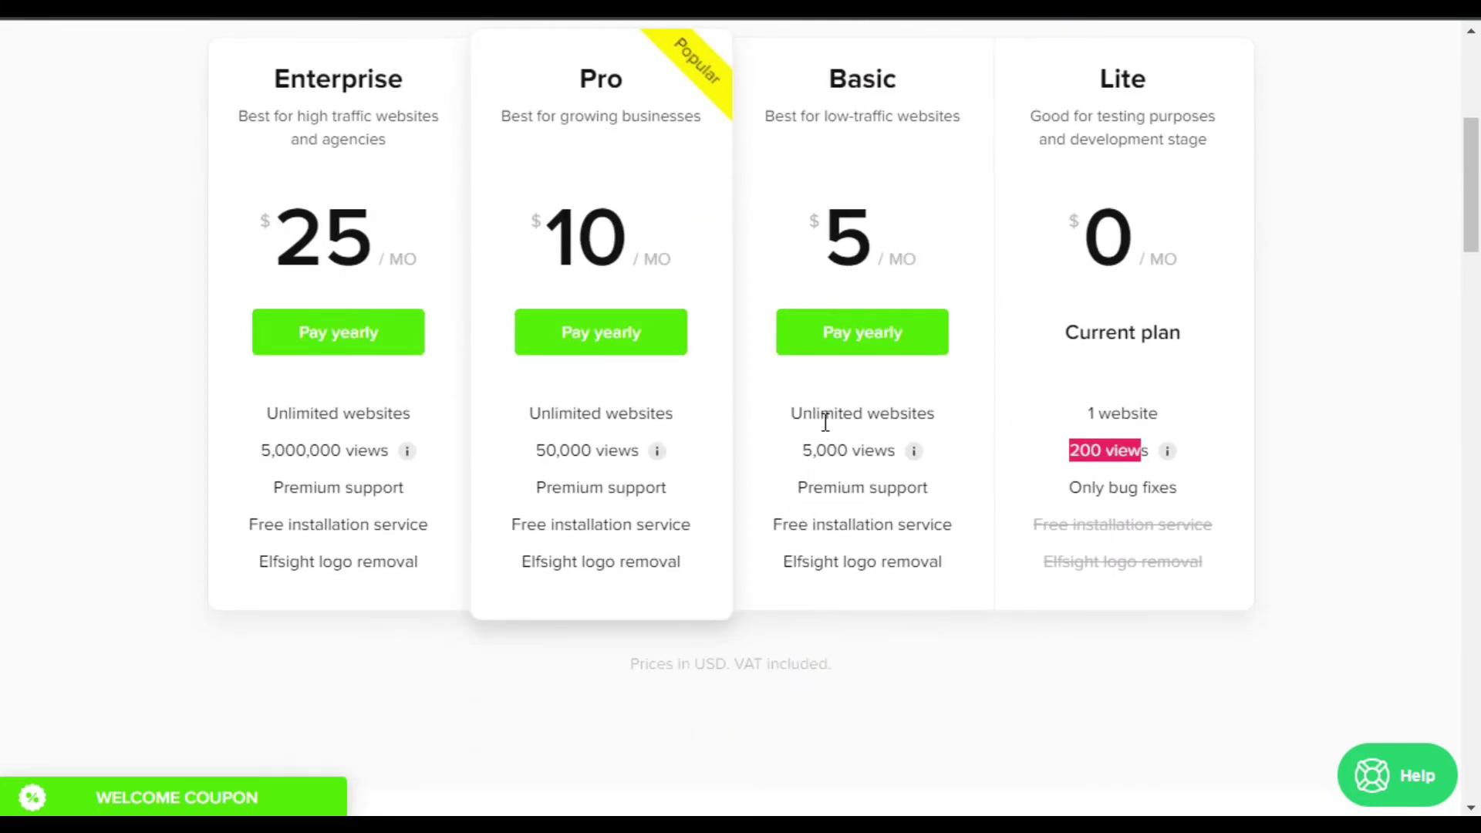
- Review the Basic plan's 5,000 views limit, then close the plan overlay
{"action": "triple_click", "coordinate": [799, 456]}
{"action": "left_click", "coordinate": [813, 465]}
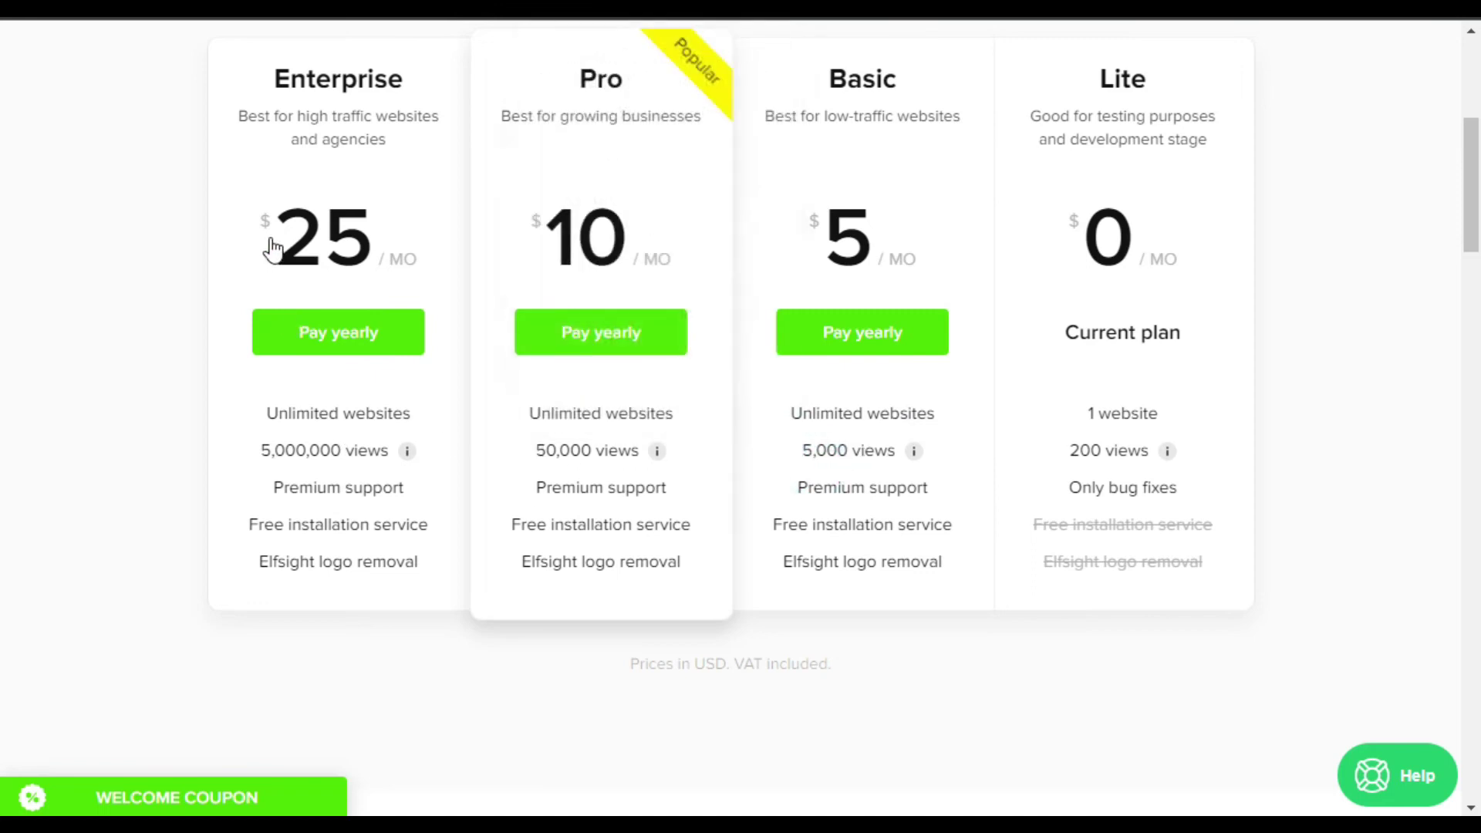
{"action": "left_click_drag", "start_coordinate": [248, 457], "coordinate": [397, 488]}
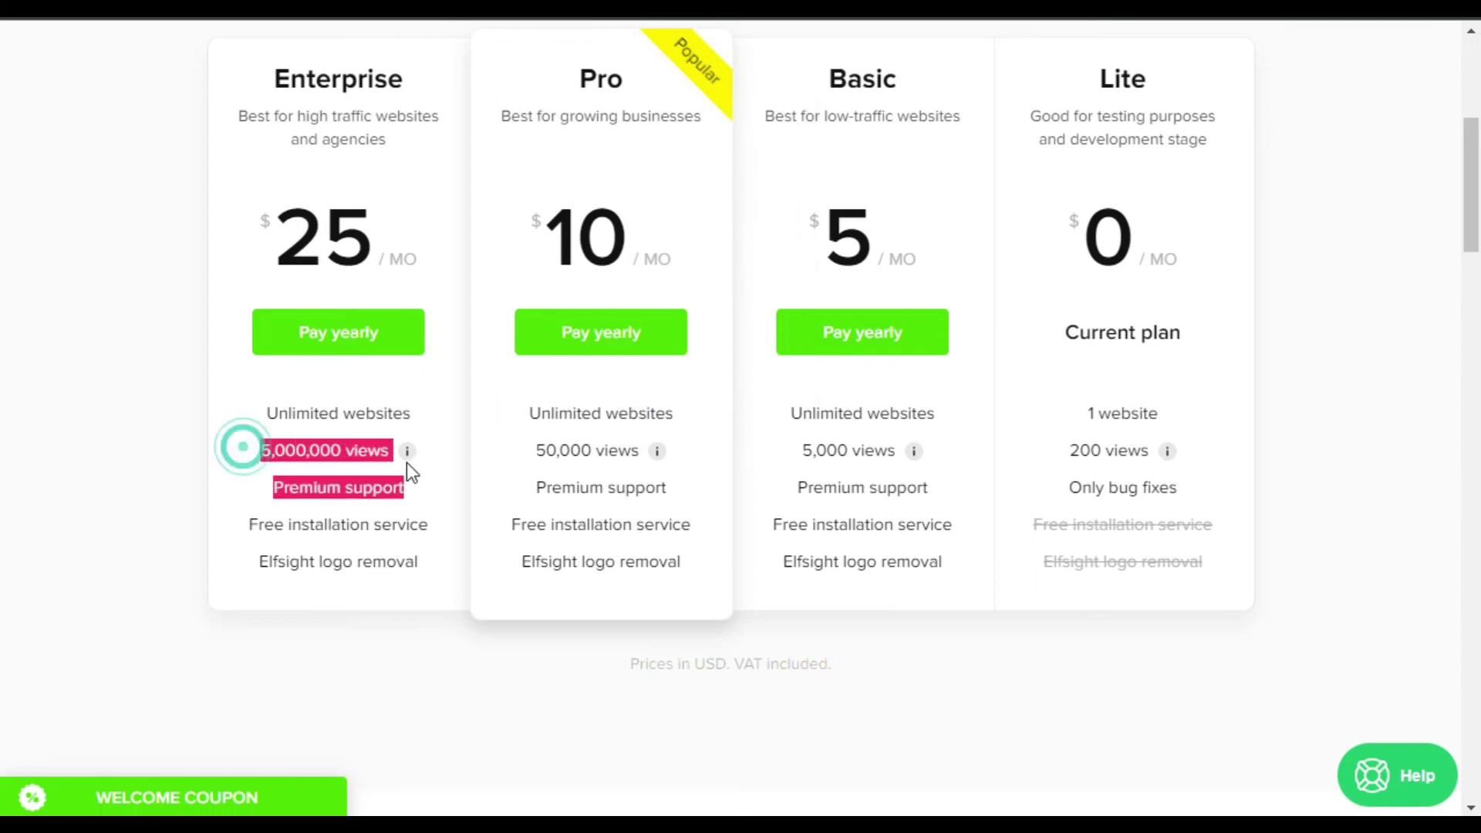
{"action": "scroll", "coordinate": [1146, 506], "scroll_direction": "up", "scroll_amount": 1}
{"action": "scroll", "coordinate": [1146, 506], "scroll_direction": "up", "scroll_amount": 1}
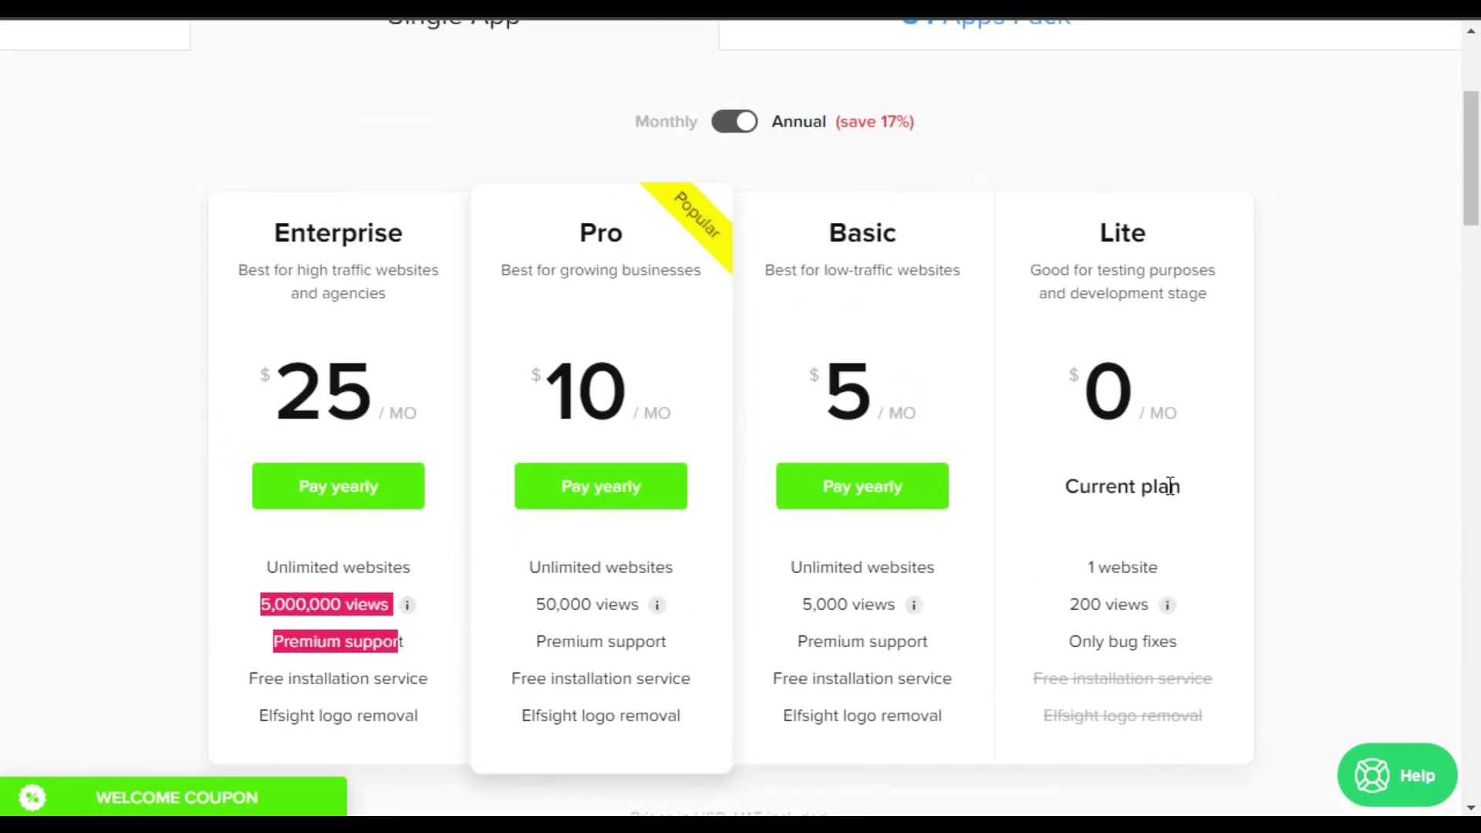
{"action": "scroll", "coordinate": [1132, 452], "scroll_direction": "up", "scroll_amount": 1}
{"action": "scroll", "coordinate": [1140, 620], "scroll_direction": "down", "scroll_amount": 5}
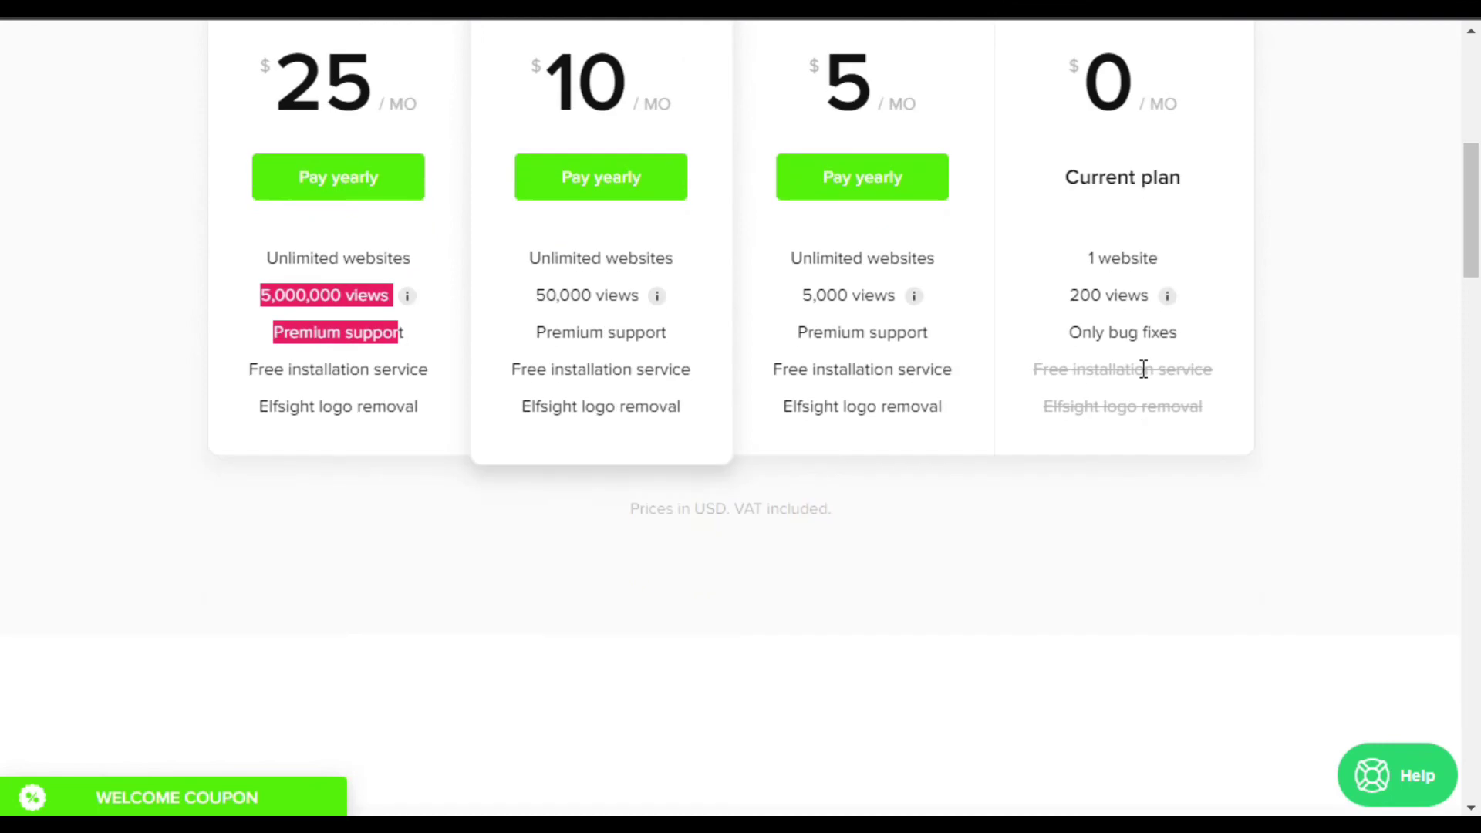
{"action": "scroll", "coordinate": [1143, 331], "scroll_direction": "up", "scroll_amount": 2}
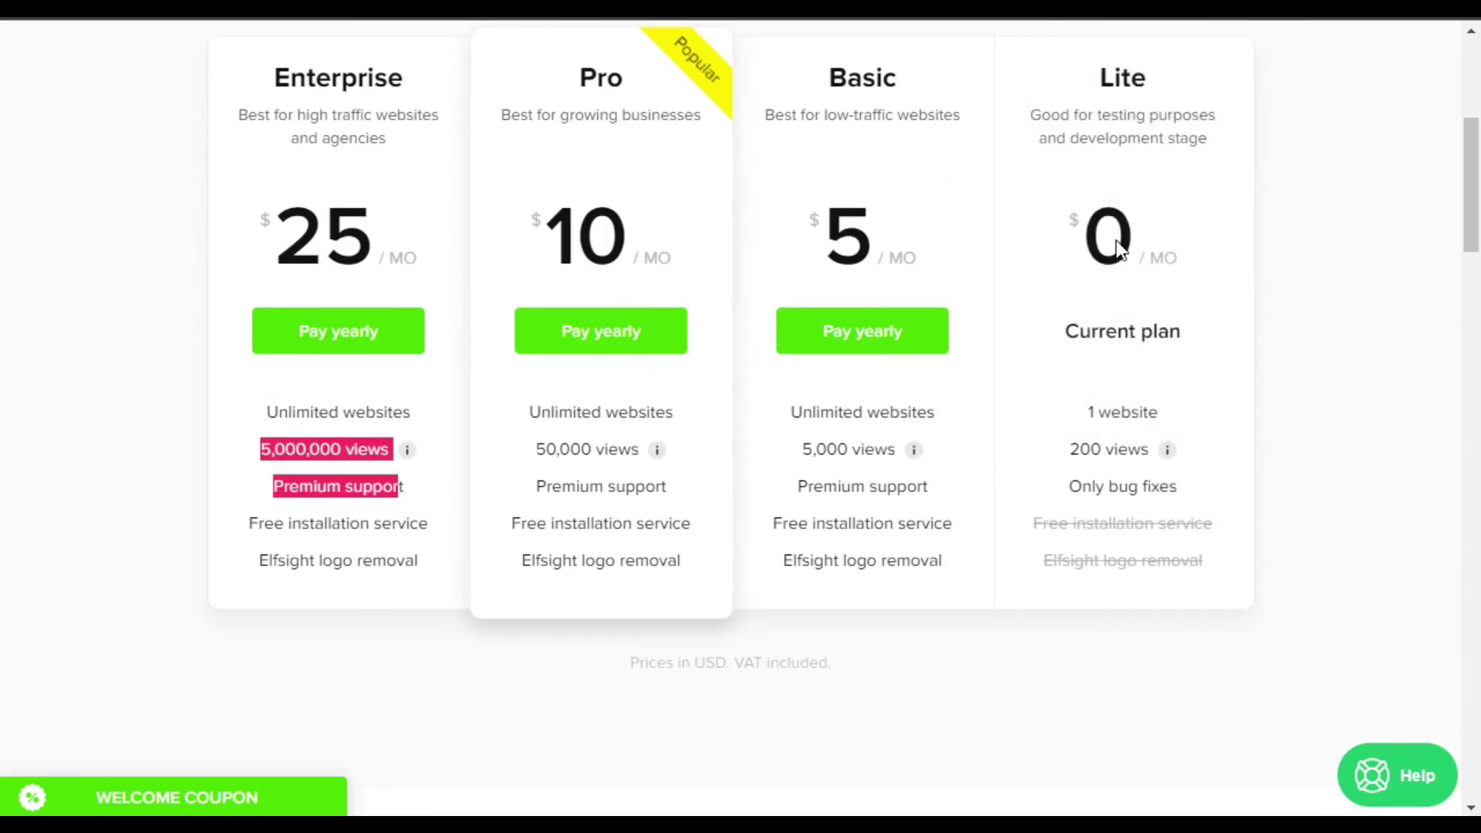
{"action": "scroll", "coordinate": [1022, 116], "scroll_direction": "up", "scroll_amount": 4}
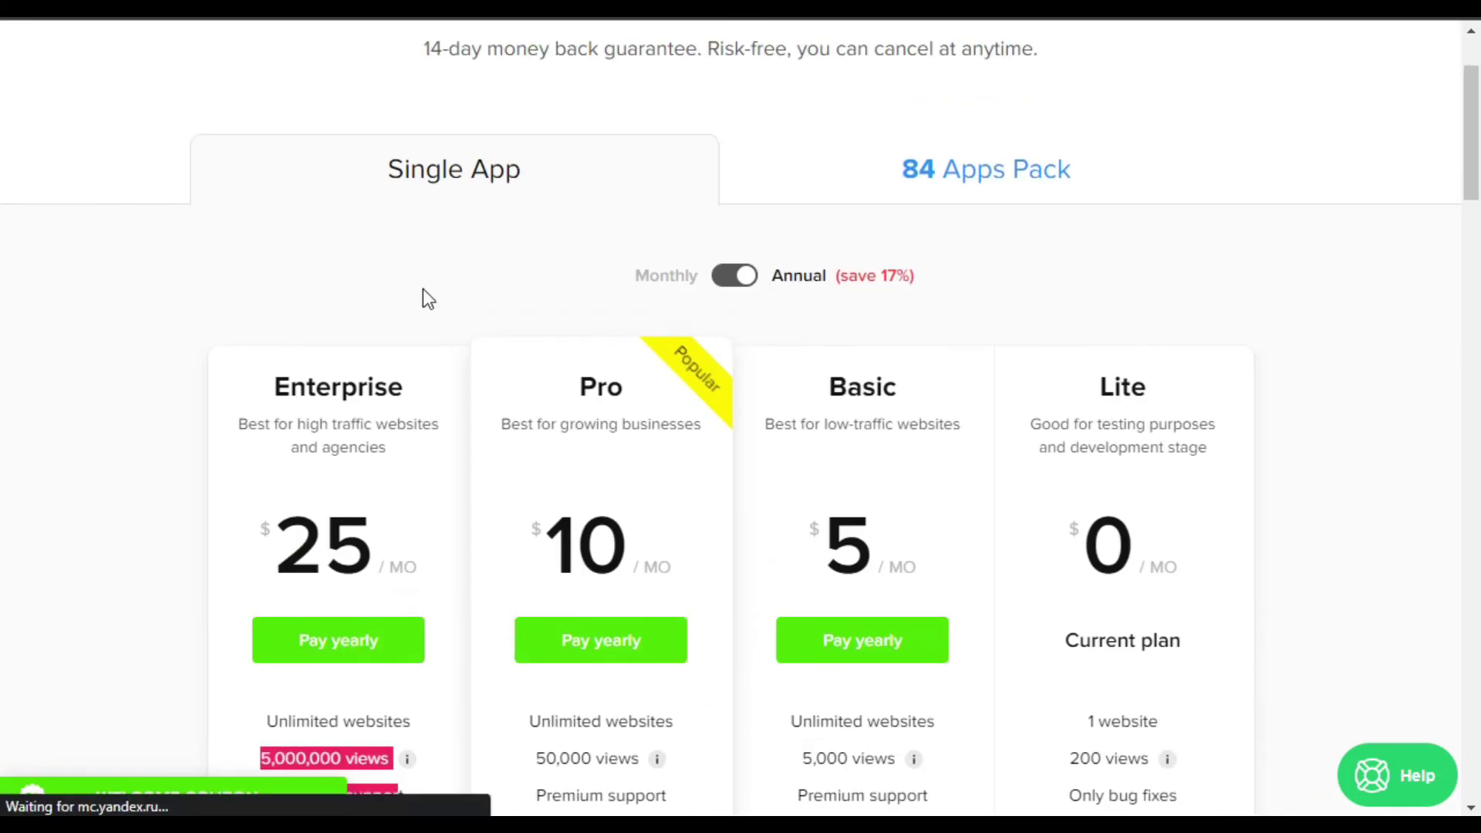
{"action": "scroll", "coordinate": [925, 177], "scroll_direction": "up", "scroll_amount": 2}
{"action": "left_click", "coordinate": [1432, 52]}
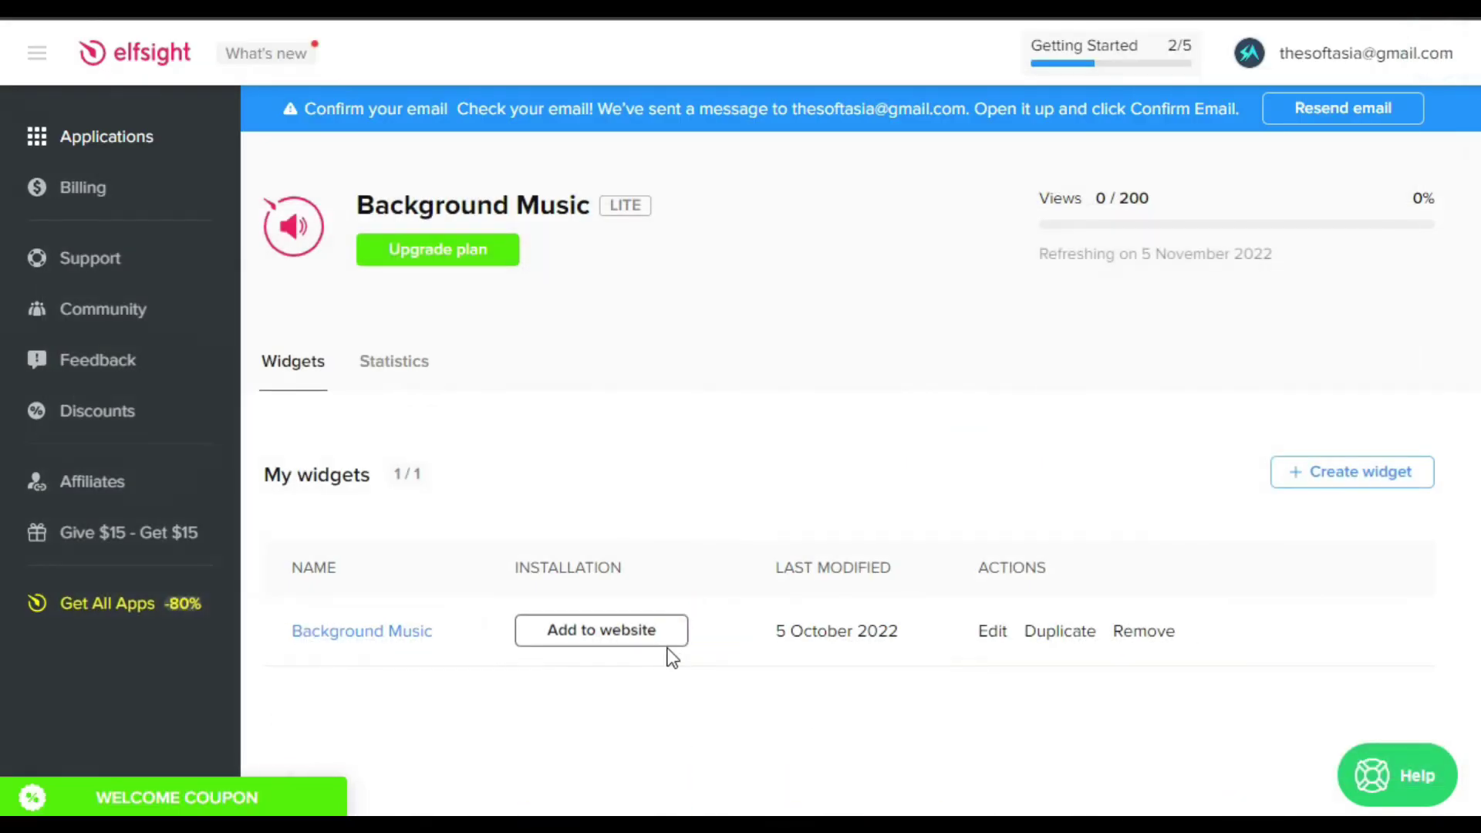
- Copy the Background Music widget's embed code from Add to website
{"action": "left_click", "coordinate": [629, 648]}
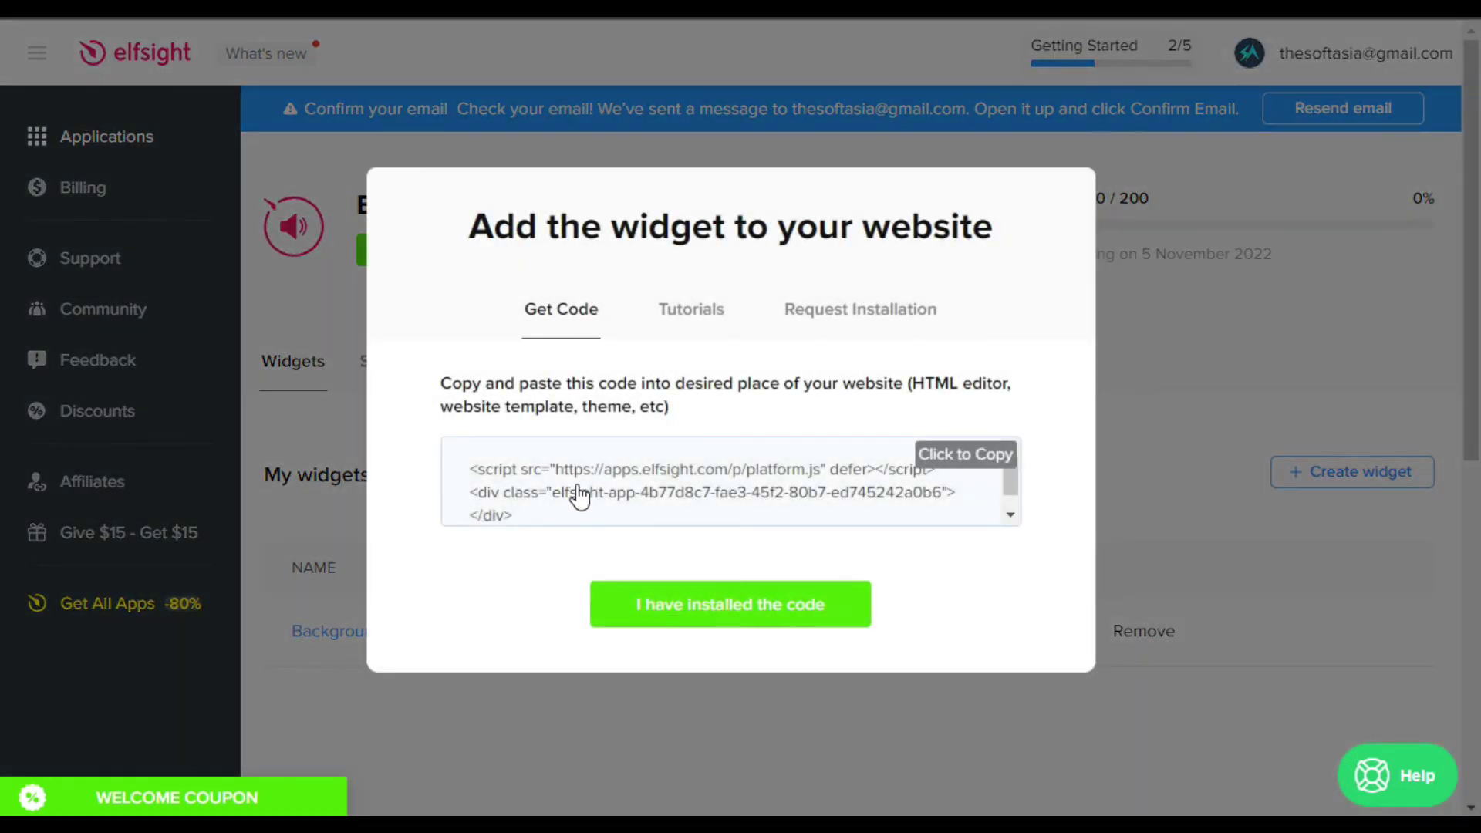
{"action": "left_click", "coordinate": [947, 456]}
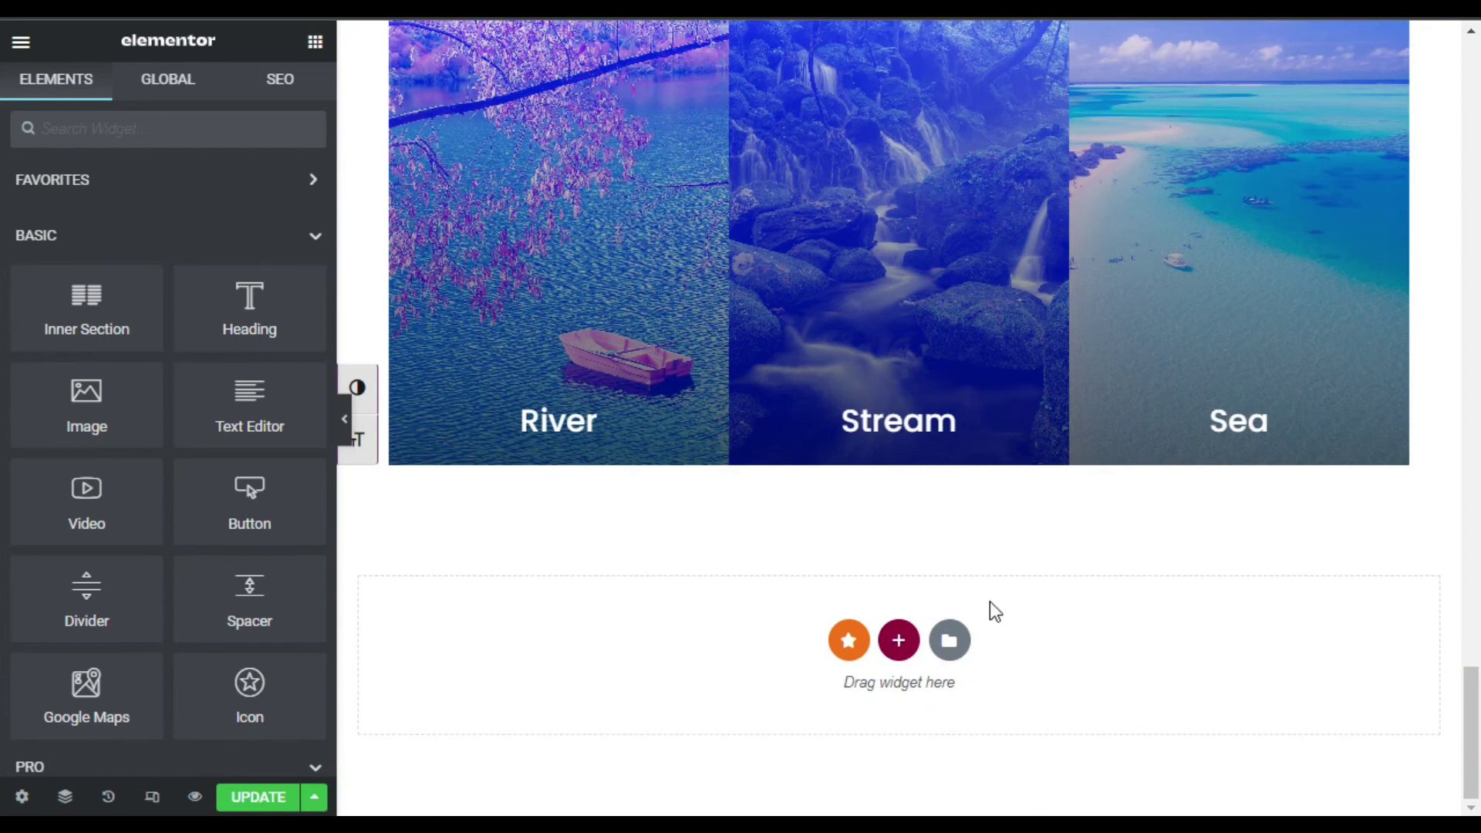
- Place an HTML widget below the River, Stream and Sea images and paste the Elfsight embed code
{"action": "left_click", "coordinate": [233, 121]}
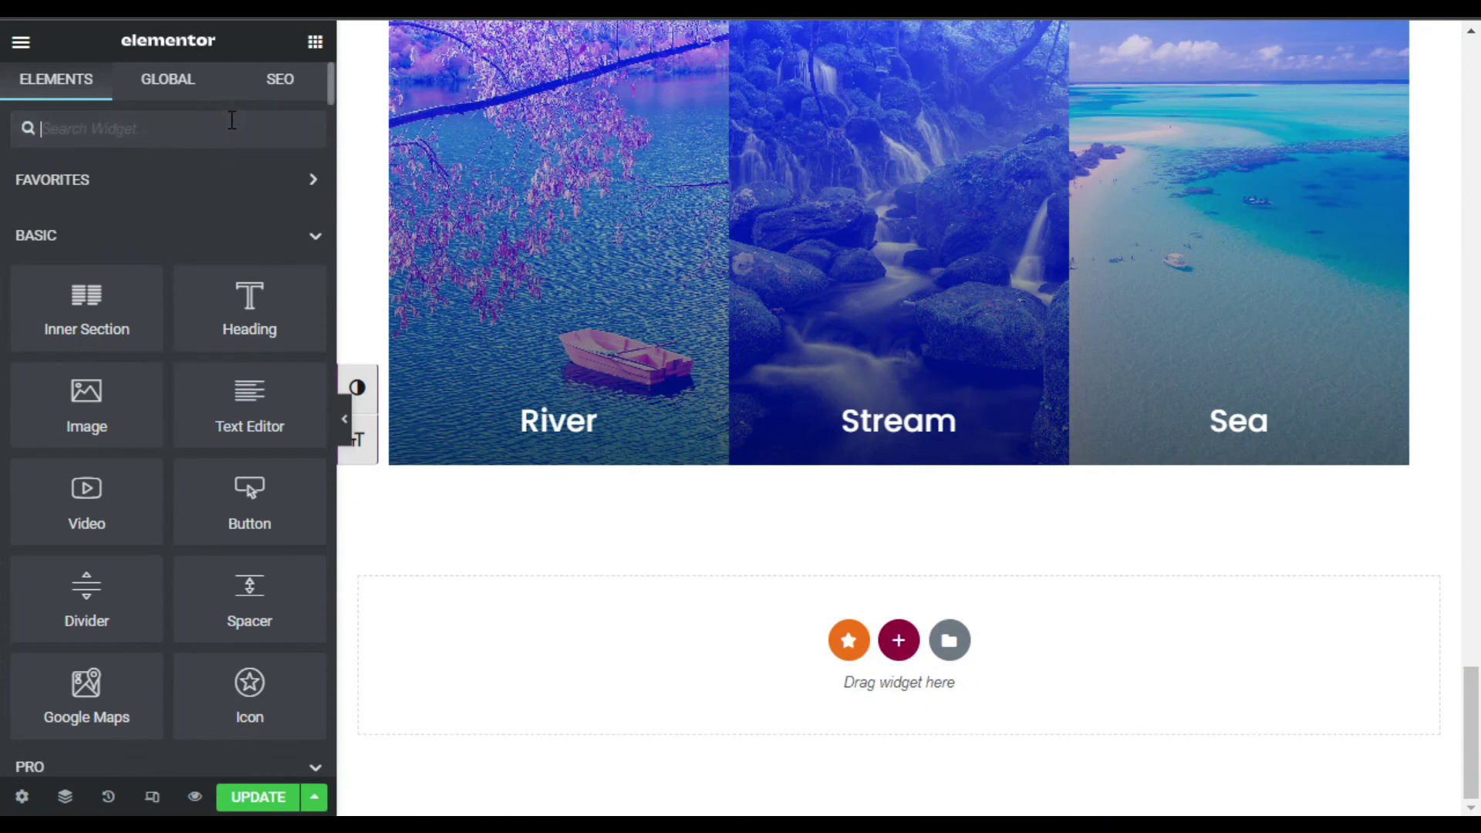
{"action": "type", "text": "html"}
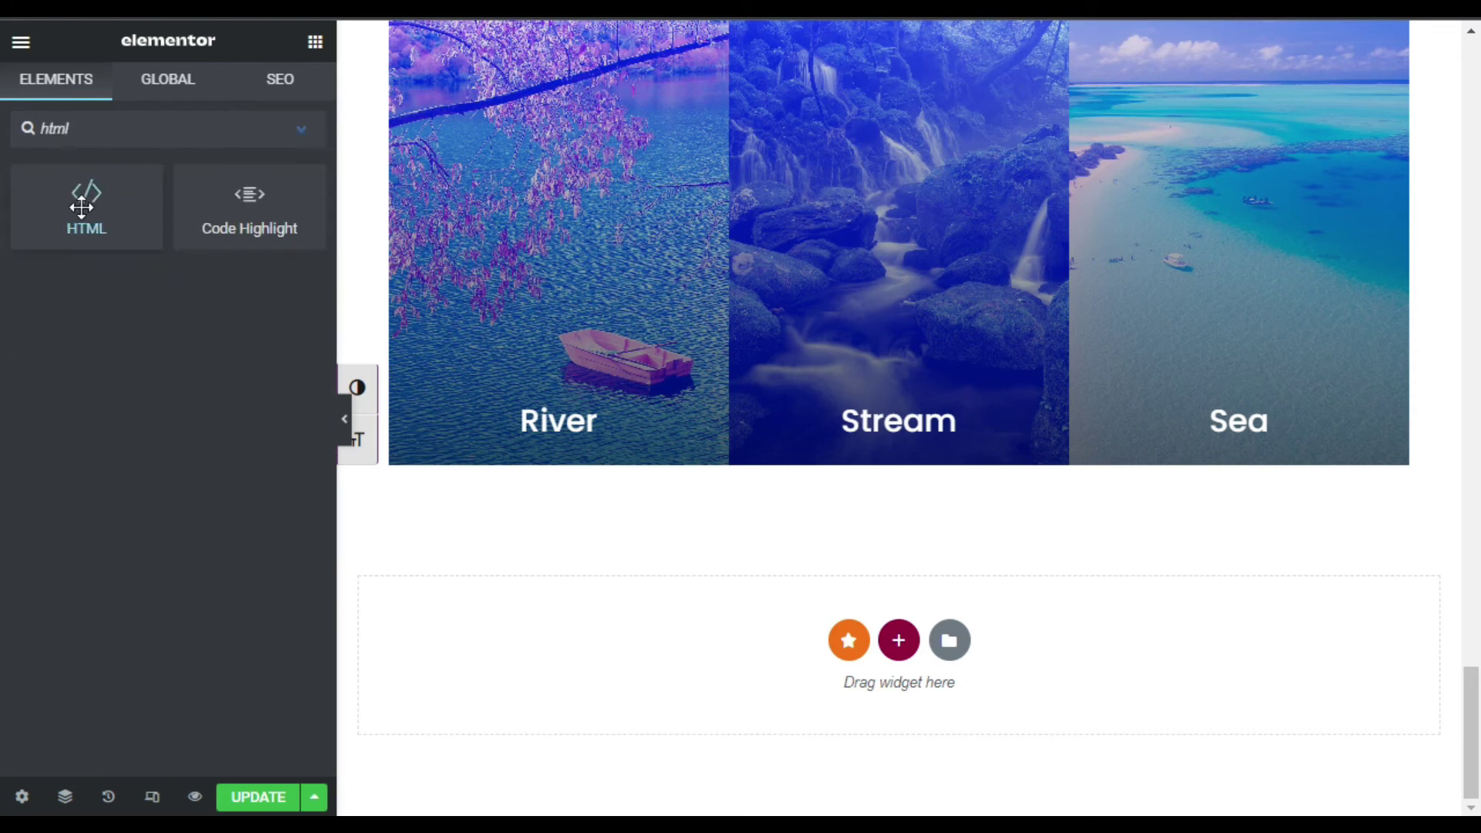
{"action": "left_click_drag", "start_coordinate": [81, 207], "coordinate": [952, 631]}
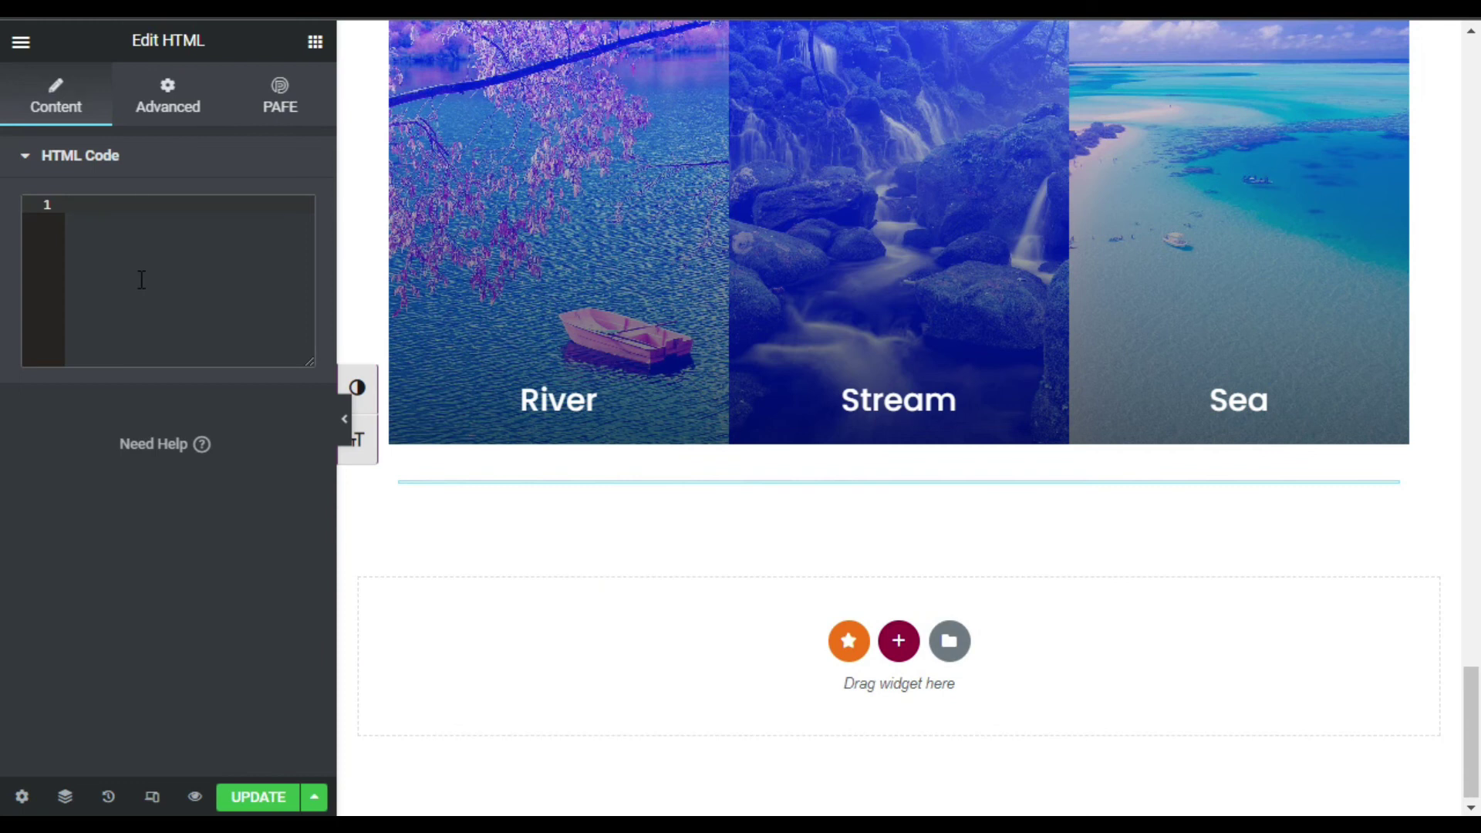
{"action": "left_click", "coordinate": [146, 276]}
{"action": "key", "text": "ctrl+v"}
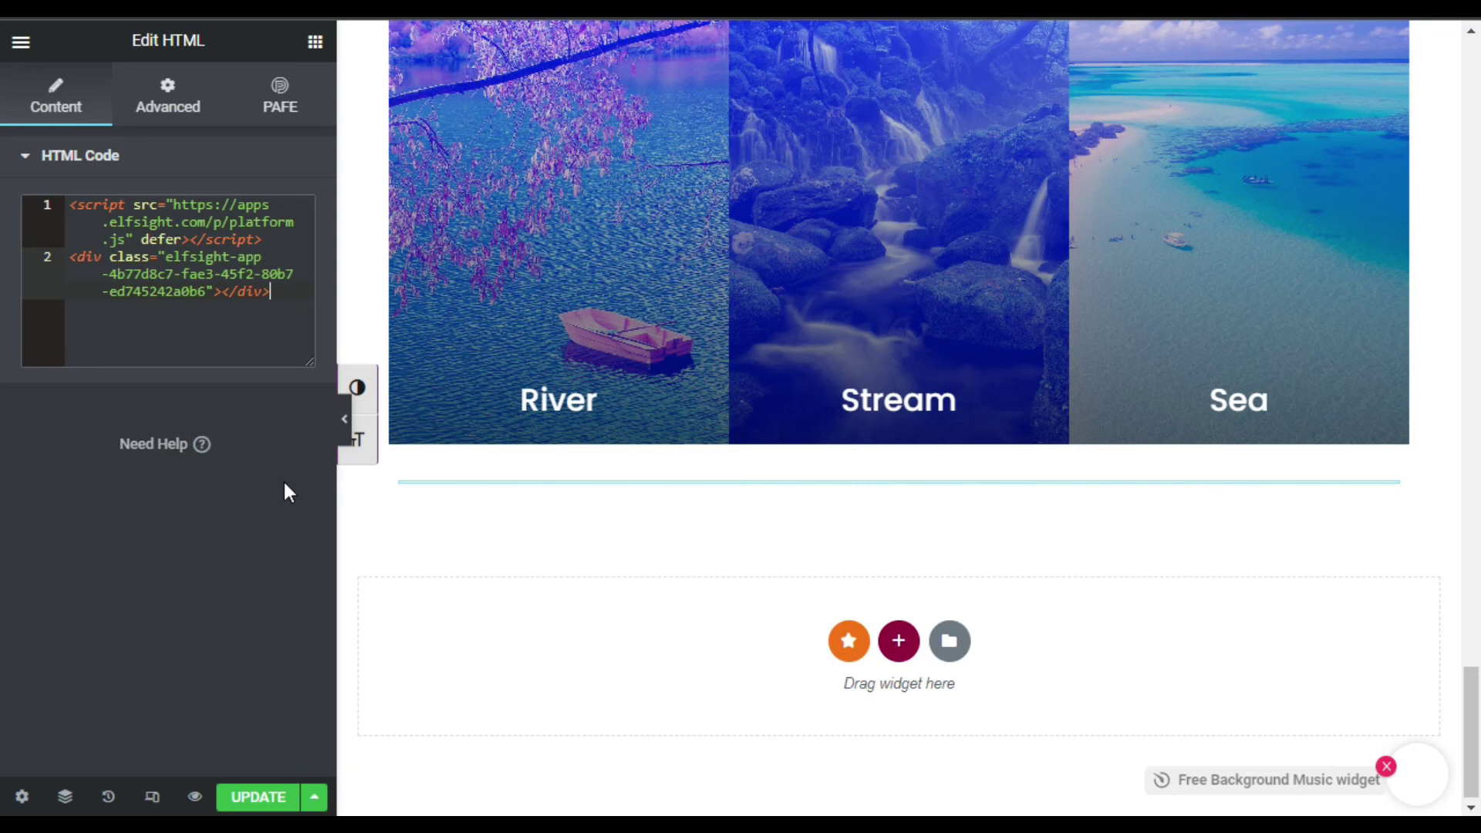
{"action": "left_click", "coordinate": [1428, 794]}
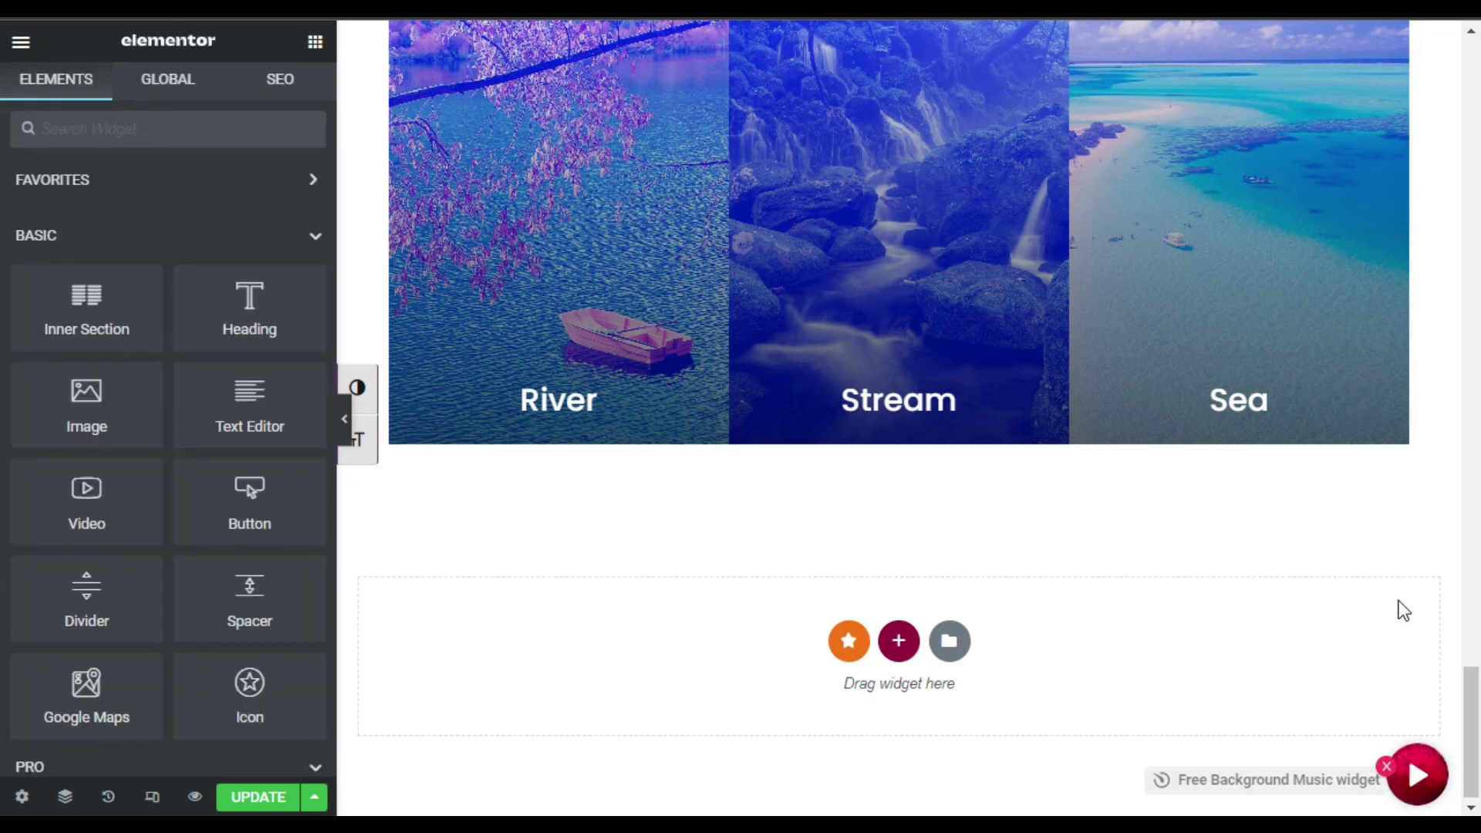
- Test play and pause on the floating music player, then save the page with UPDATE
{"action": "scroll", "coordinate": [1398, 568], "scroll_direction": "up", "scroll_amount": 7}
{"action": "scroll", "coordinate": [1407, 695], "scroll_direction": "up", "scroll_amount": 2}
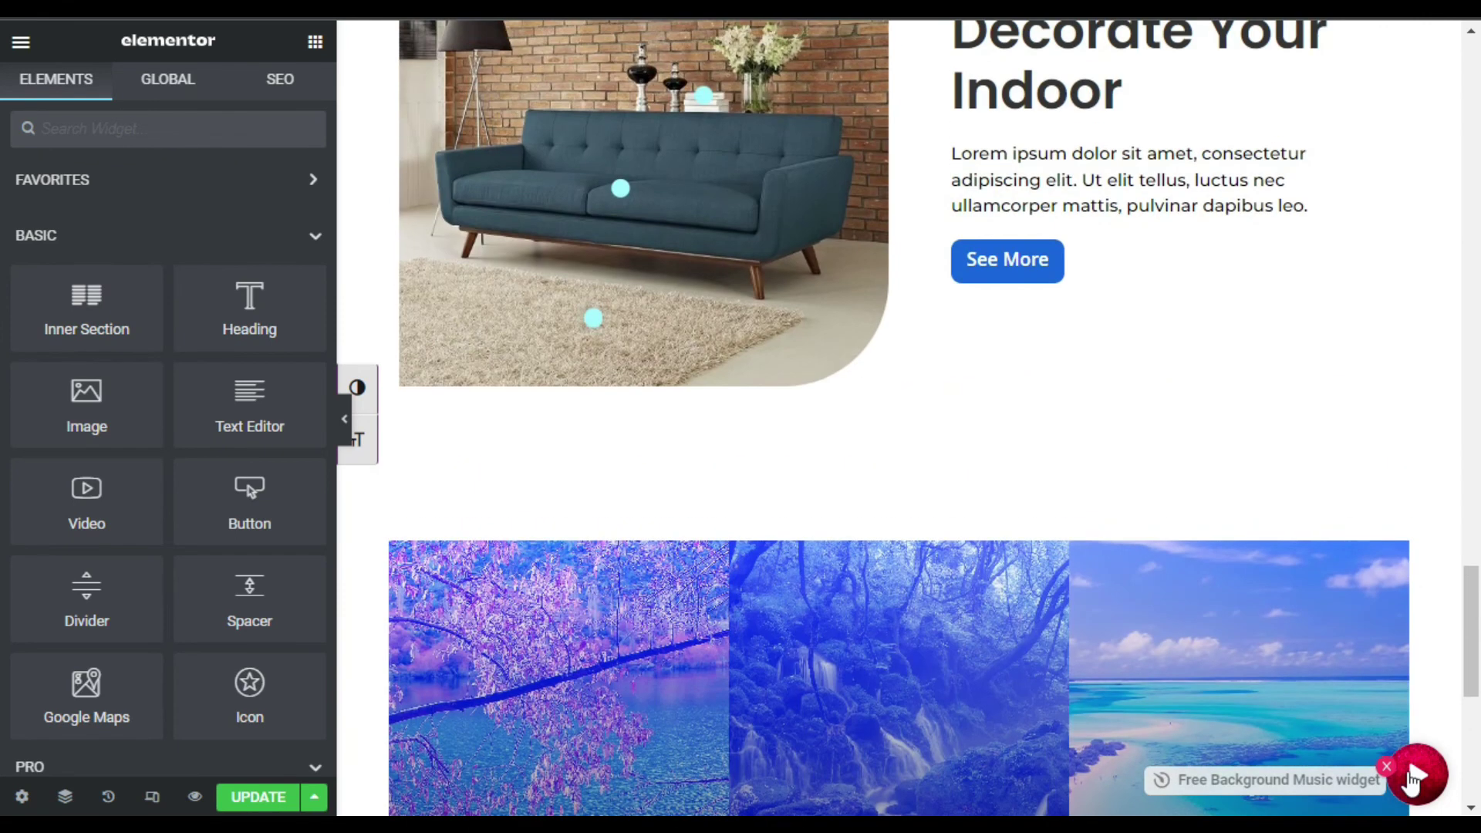
{"action": "scroll", "coordinate": [1412, 781], "scroll_direction": "up", "scroll_amount": 4}
{"action": "left_click", "coordinate": [1419, 777]}
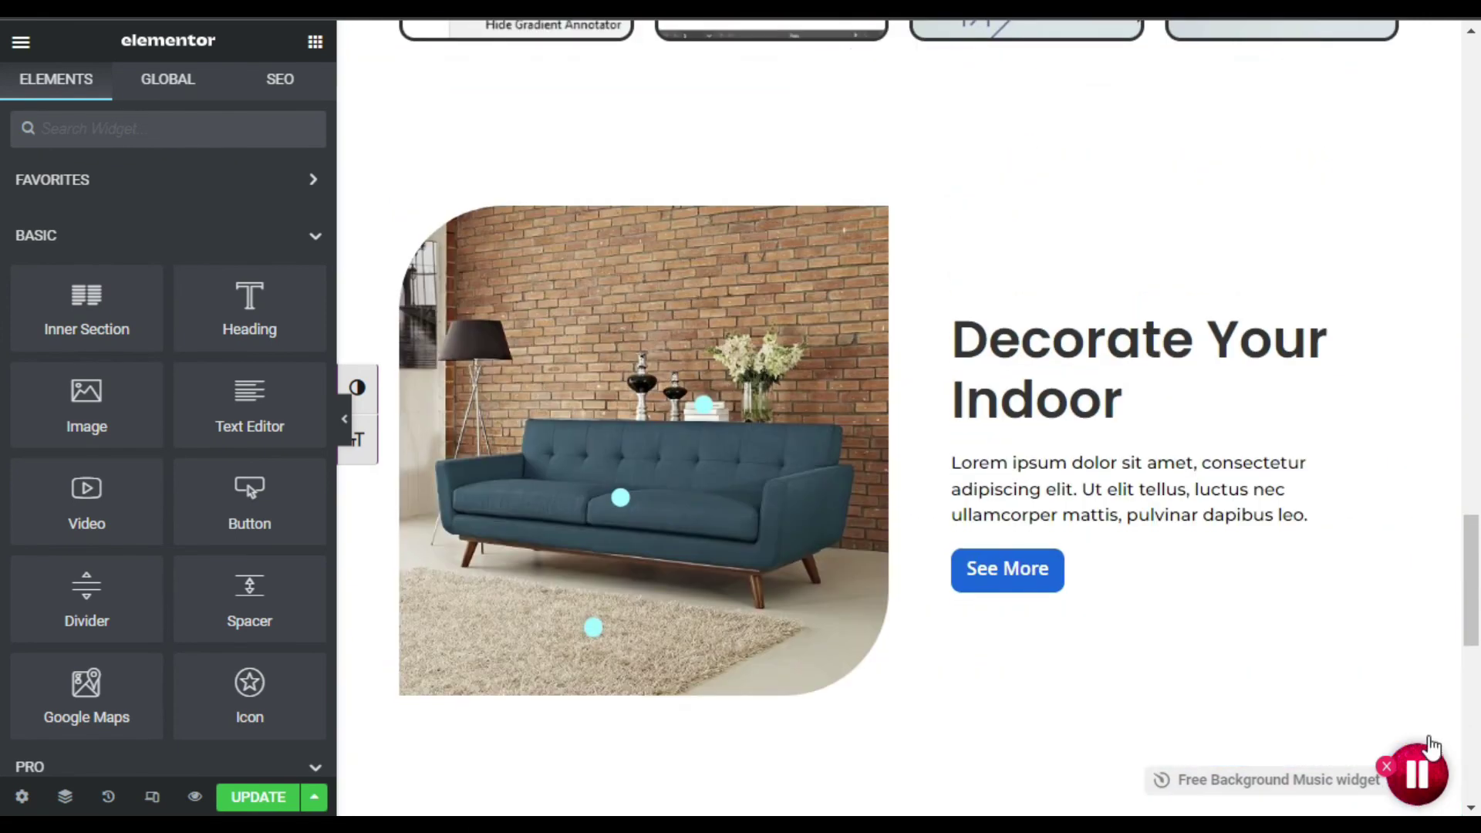
{"action": "left_click", "coordinate": [1428, 780]}
{"action": "left_click", "coordinate": [245, 798]}
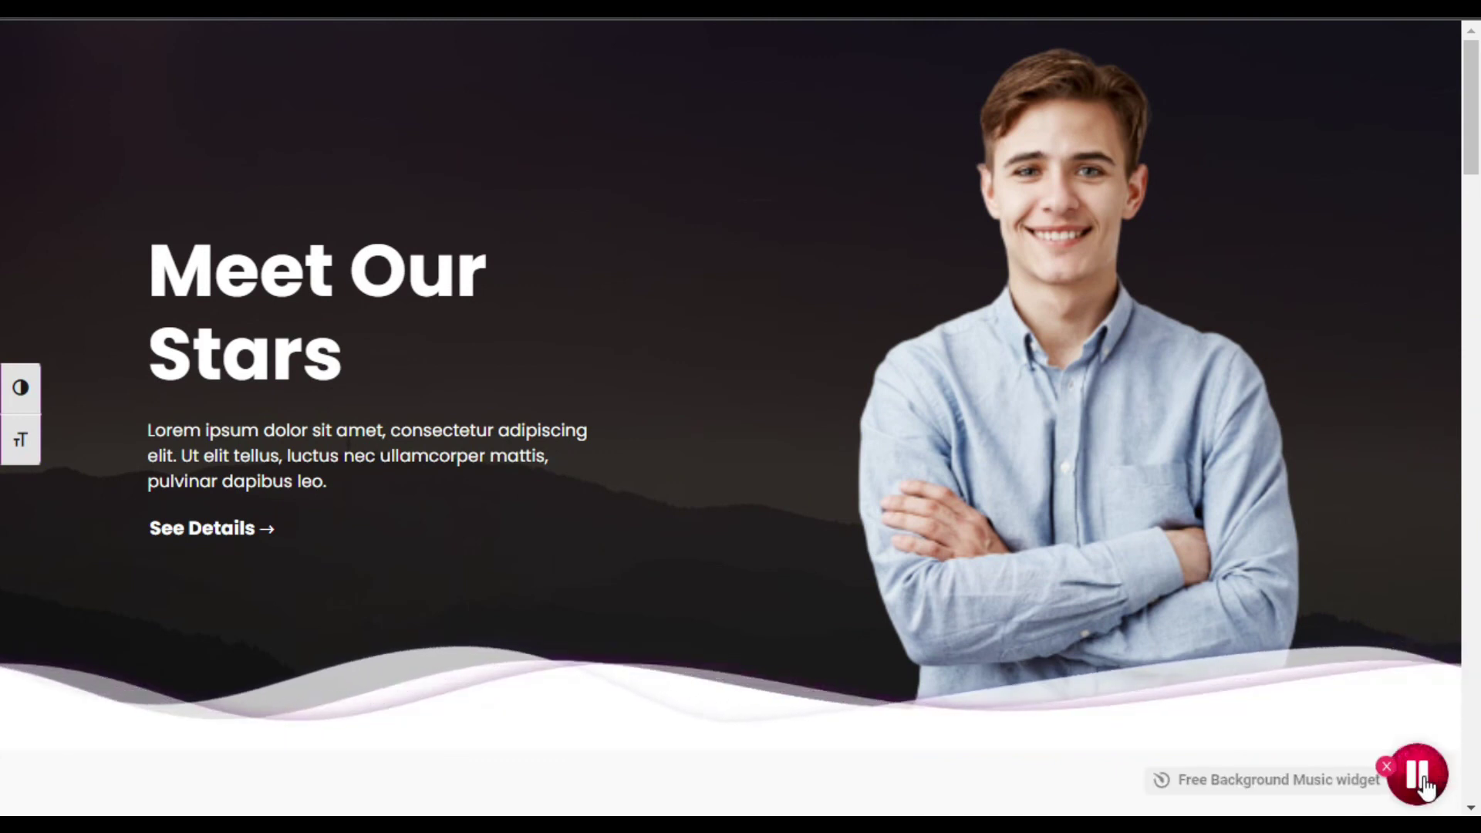
- Pause, replay and pause the floating bottom-right music player while scrolling the live page, leaving it paused
{"action": "left_click", "coordinate": [1423, 779]}
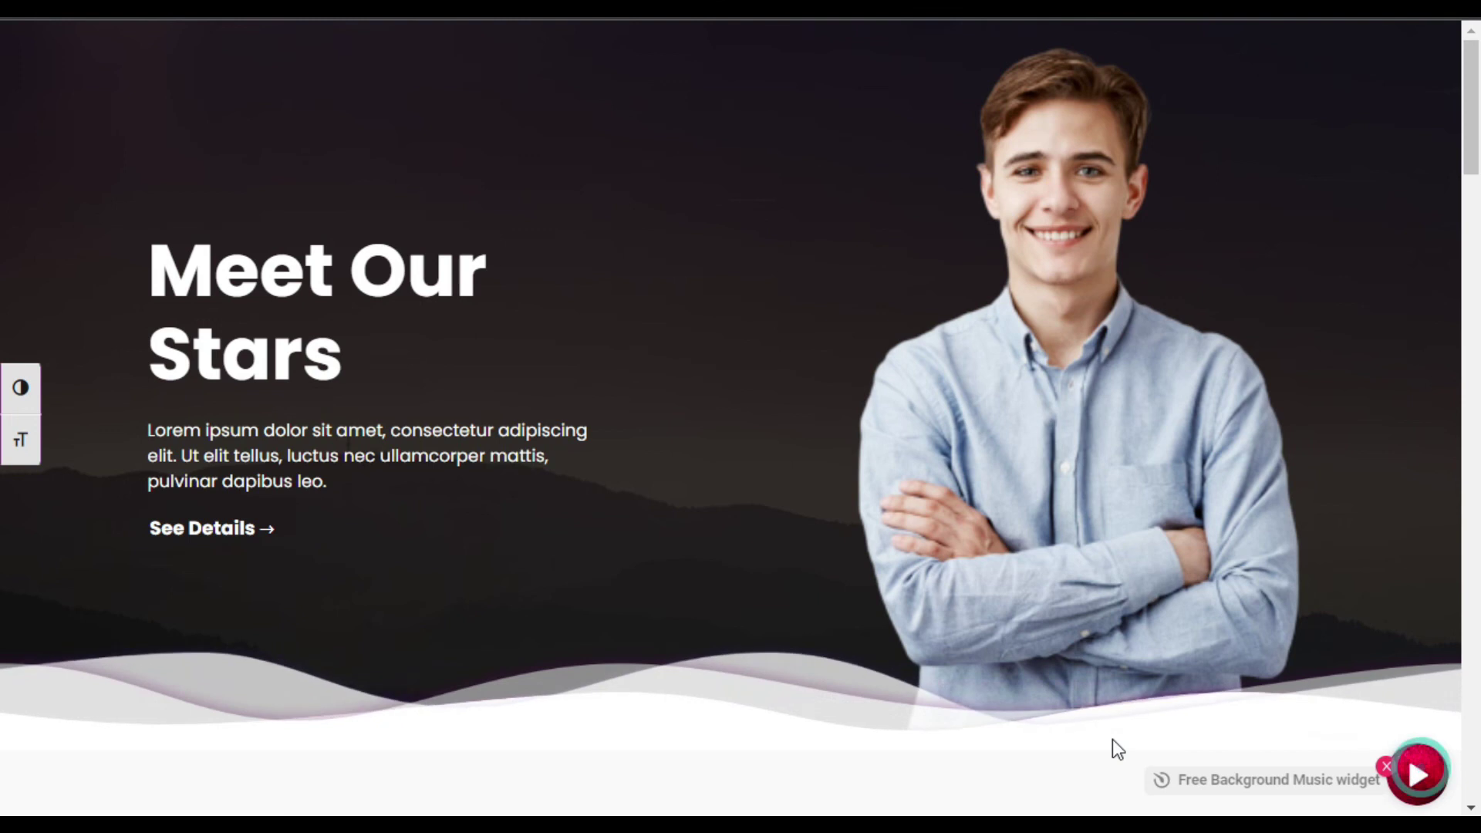
{"action": "left_click", "coordinate": [1418, 775]}
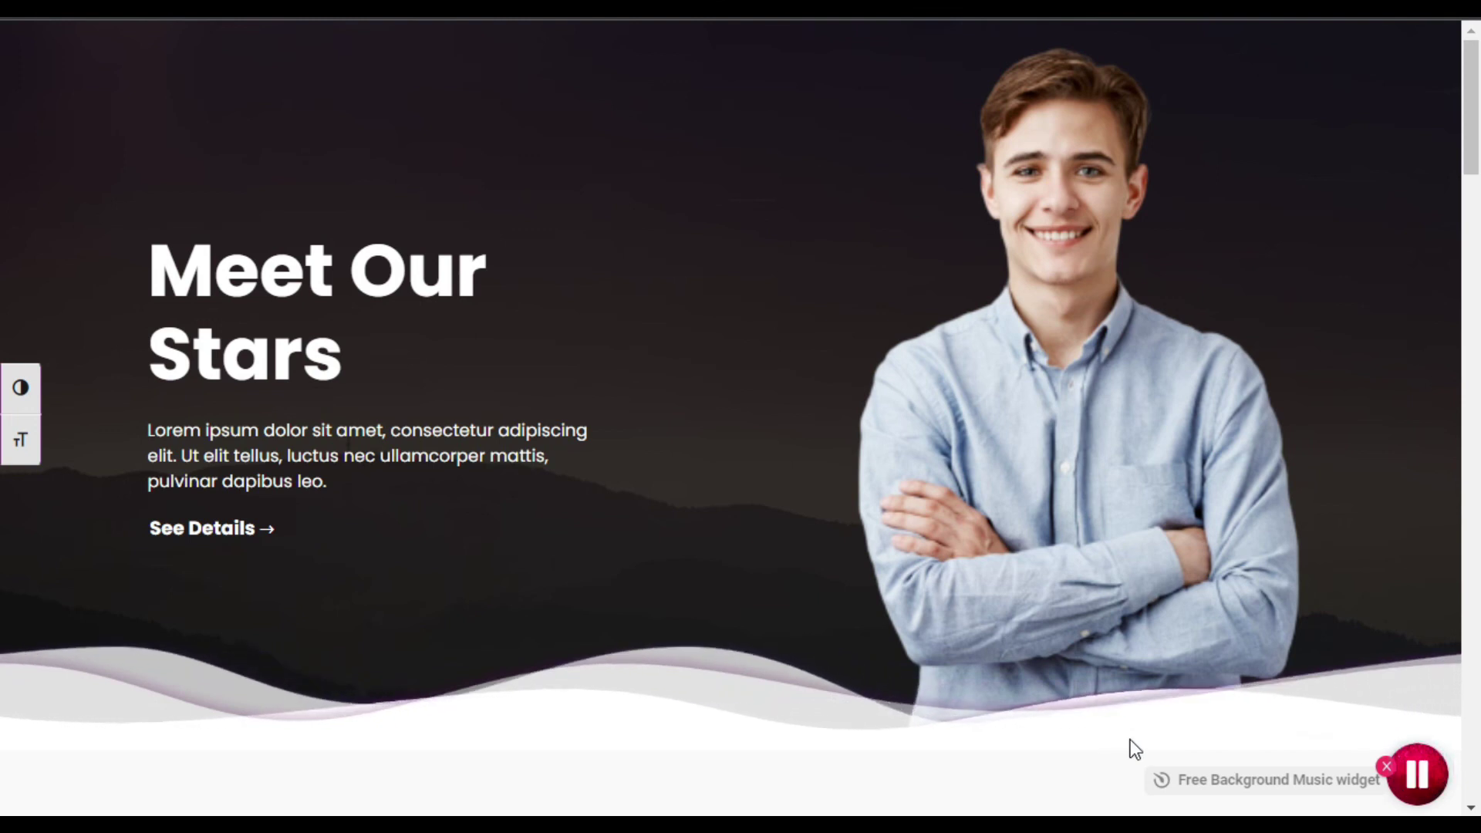
{"action": "scroll", "coordinate": [1417, 794], "scroll_direction": "down", "scroll_amount": 4}
{"action": "left_click", "coordinate": [1419, 767]}
{"action": "scroll", "coordinate": [921, 543], "scroll_direction": "down", "scroll_amount": 4}
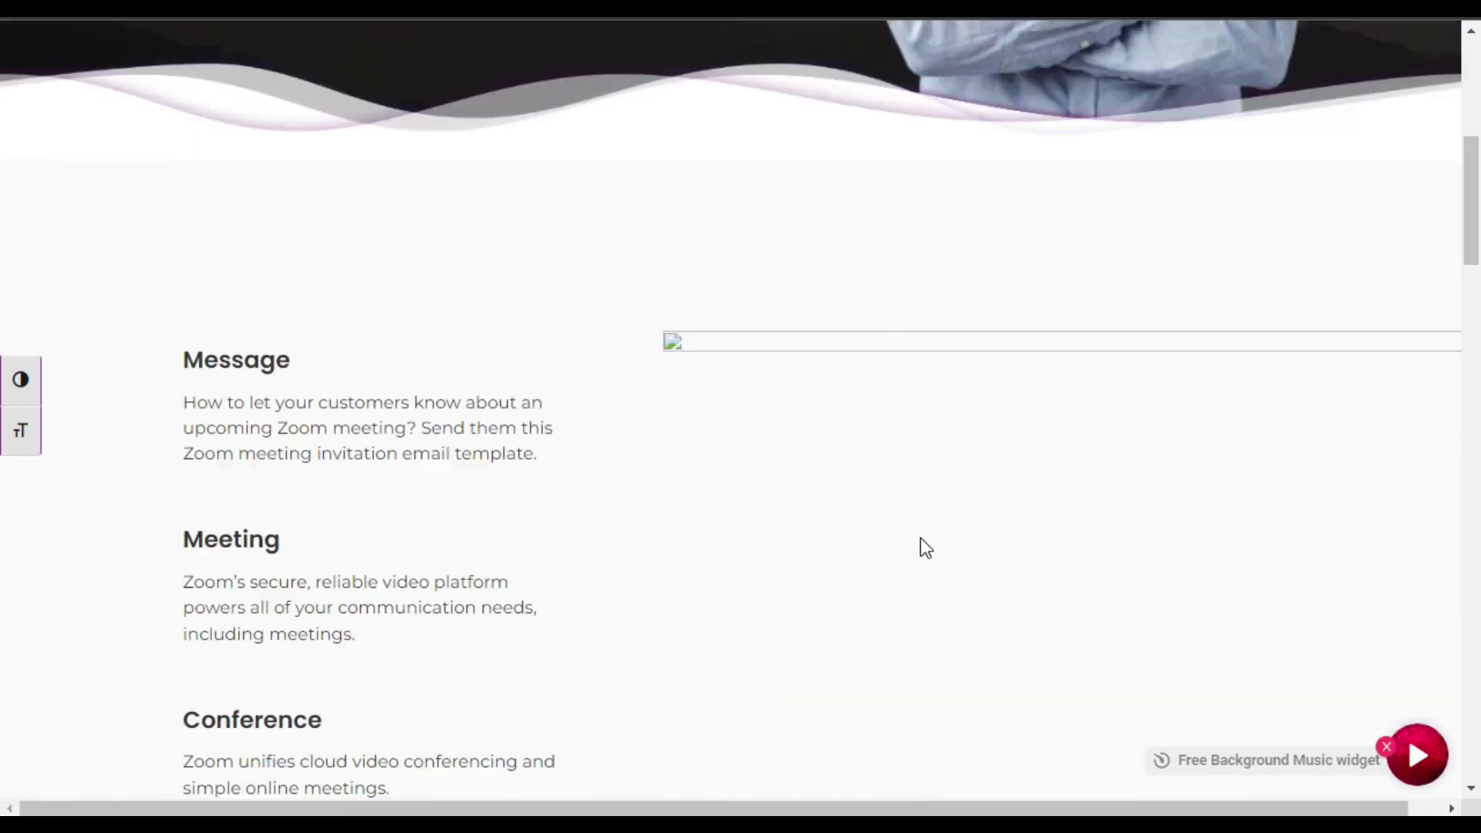
{"action": "scroll", "coordinate": [923, 545], "scroll_direction": "up", "scroll_amount": 8}
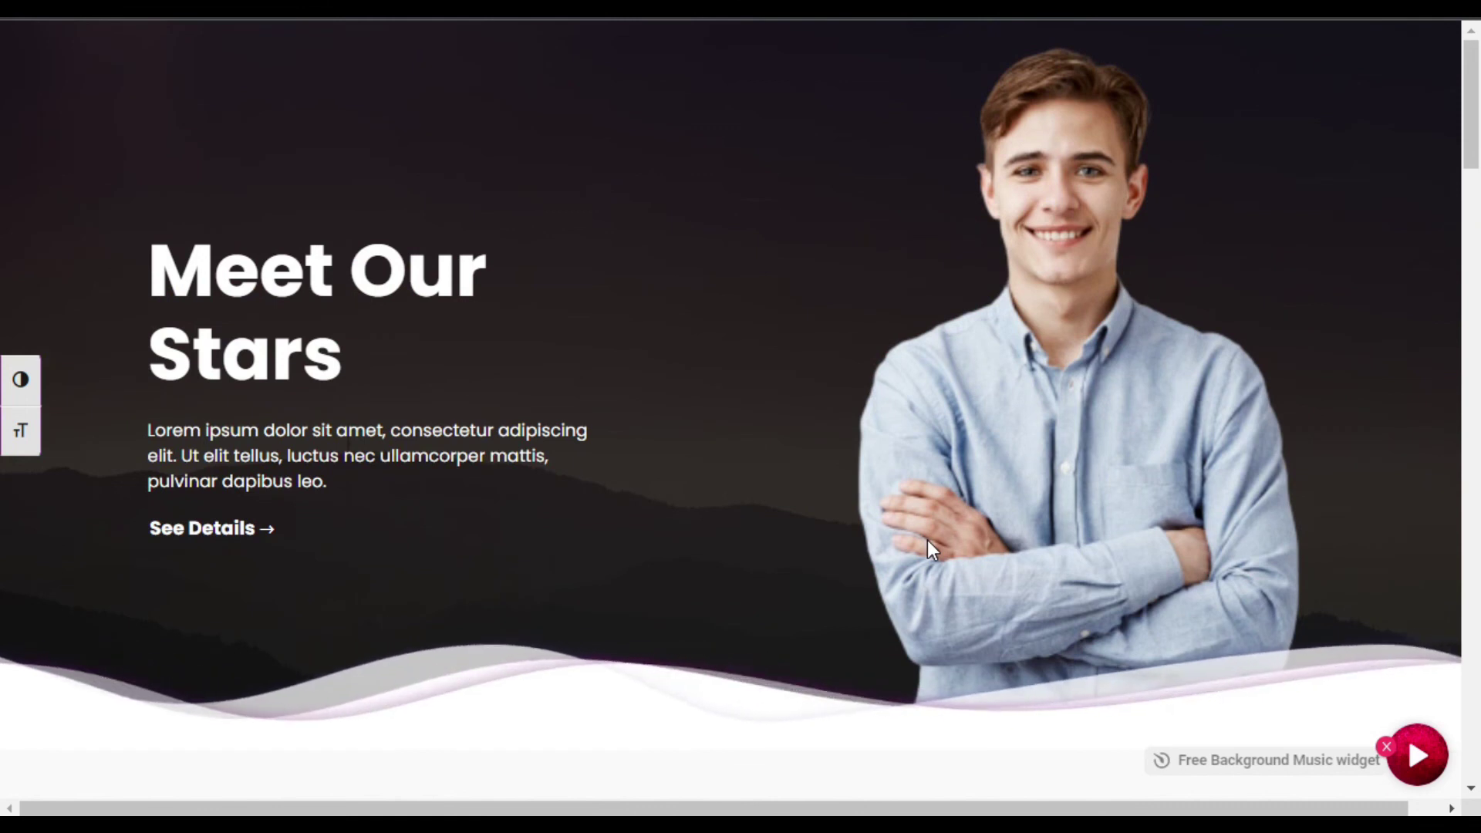